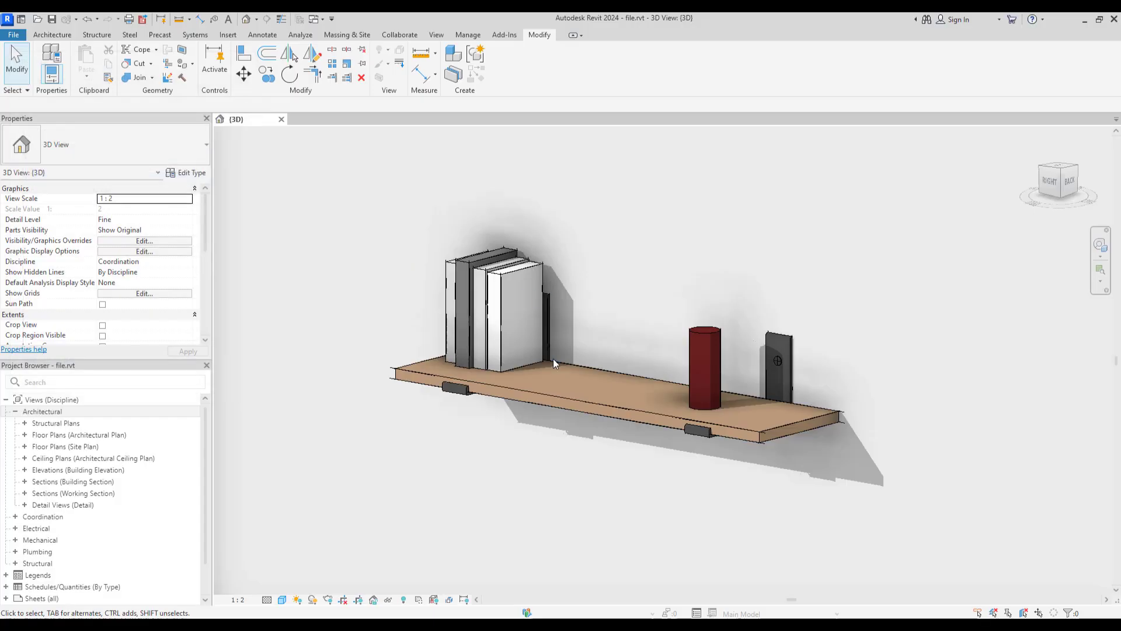
# Set the shelf's Height type parameter to 2.5 and apply it to the model
pyautogui.click(552, 358)
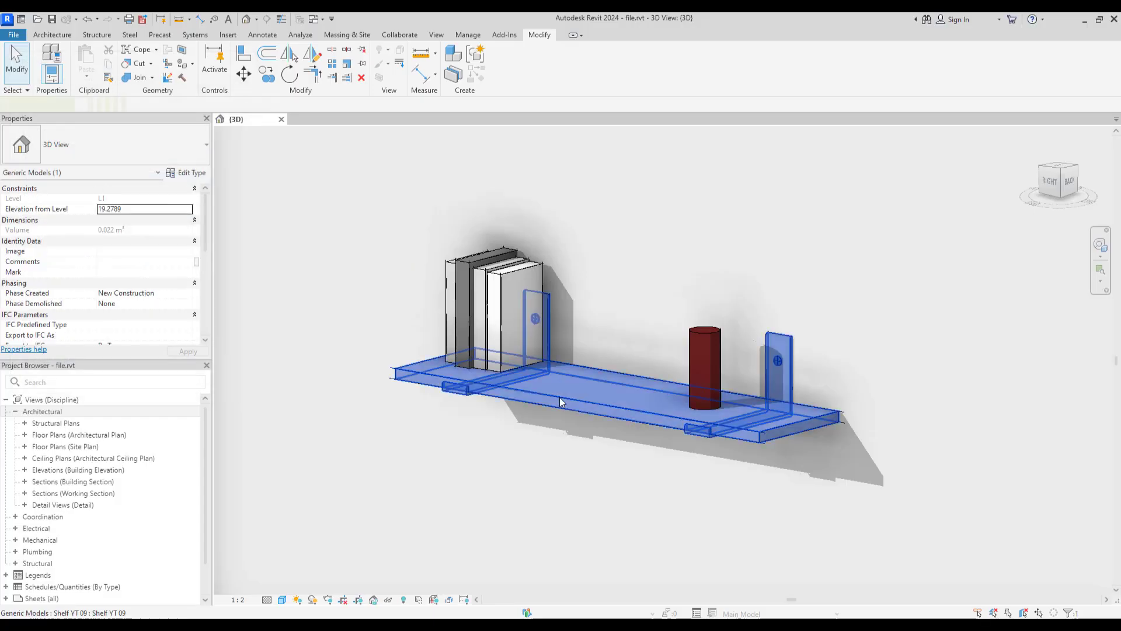
pyautogui.click(188, 175)
pyautogui.click(155, 224)
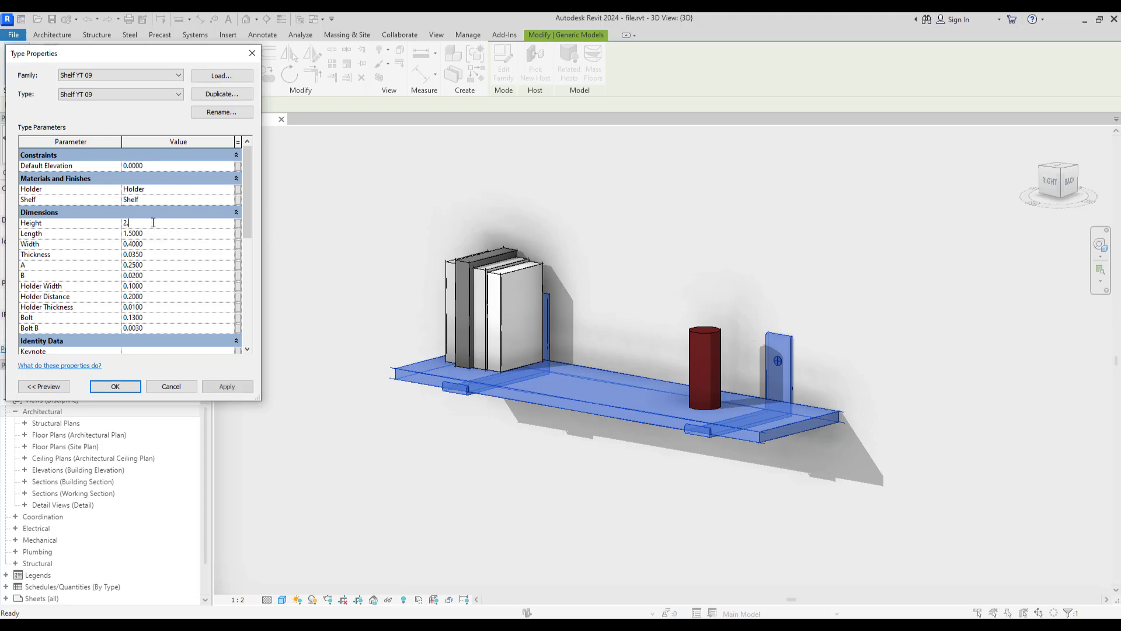
pyautogui.click(229, 386)
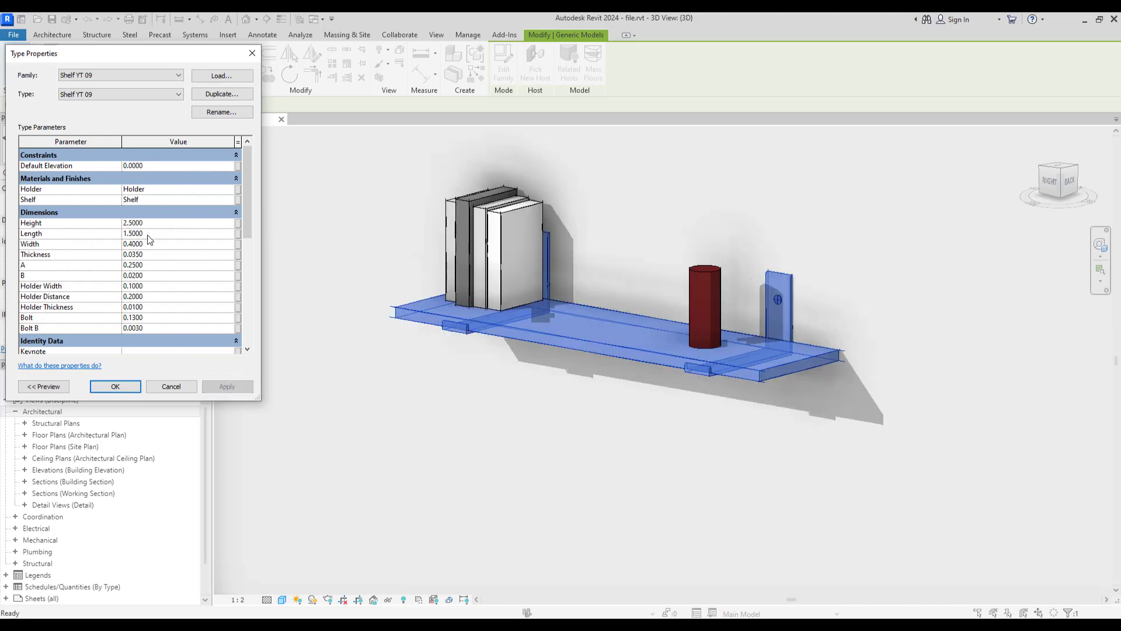
# Set the shelf type's Length to 1.7 and Width to 0.7, applying each change
pyautogui.write('1.7')
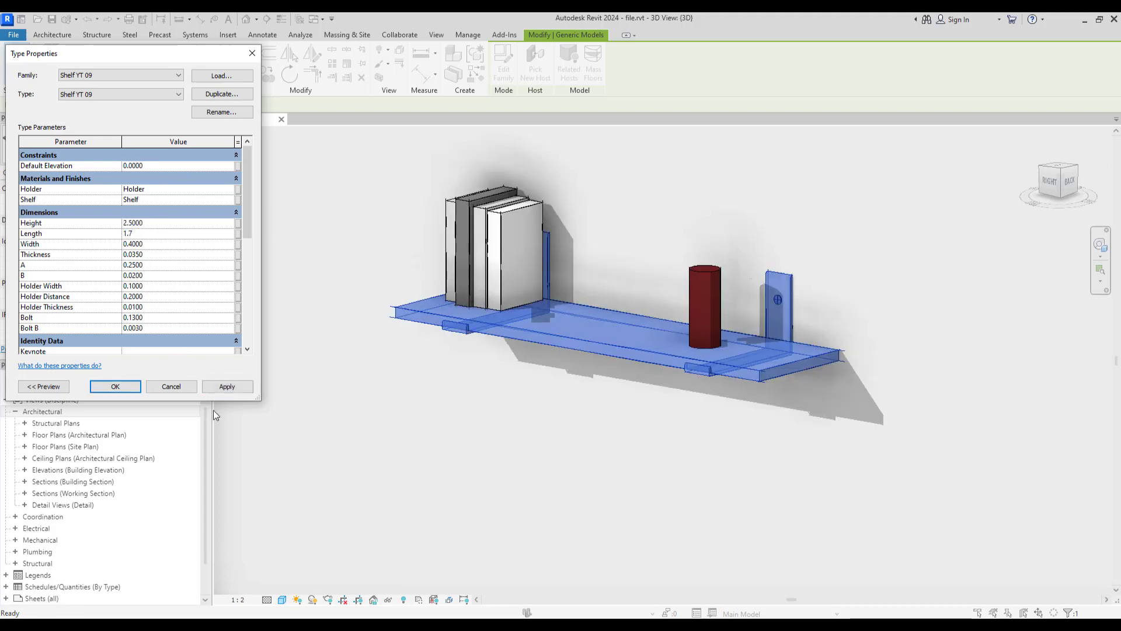
pyautogui.click(228, 387)
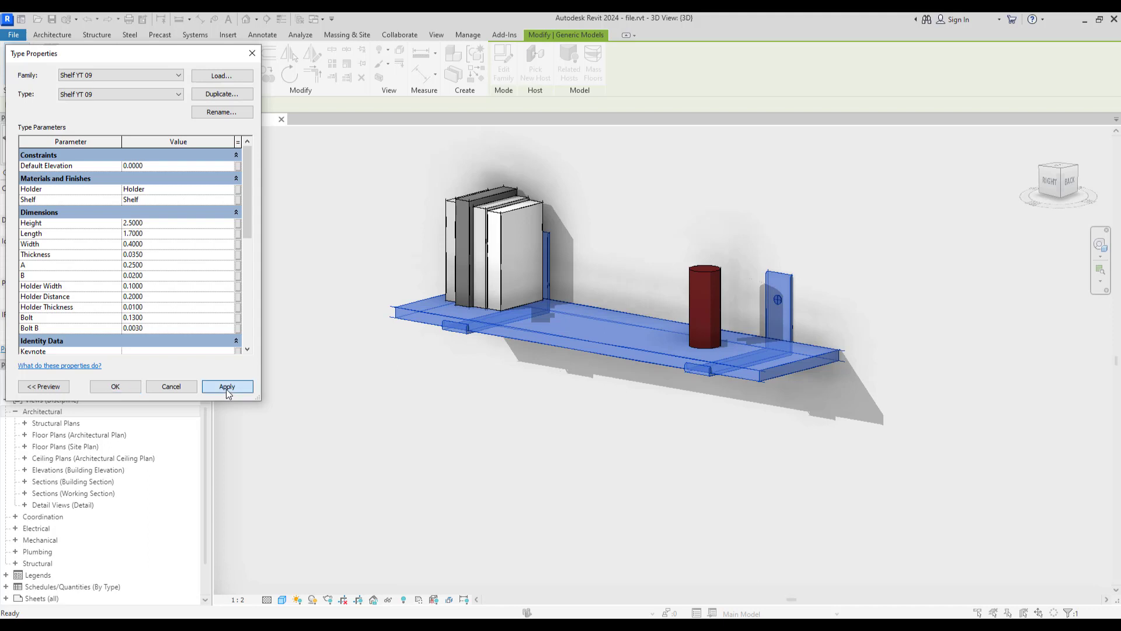
pyautogui.click(157, 244)
pyautogui.write('0.7')
pyautogui.click(228, 387)
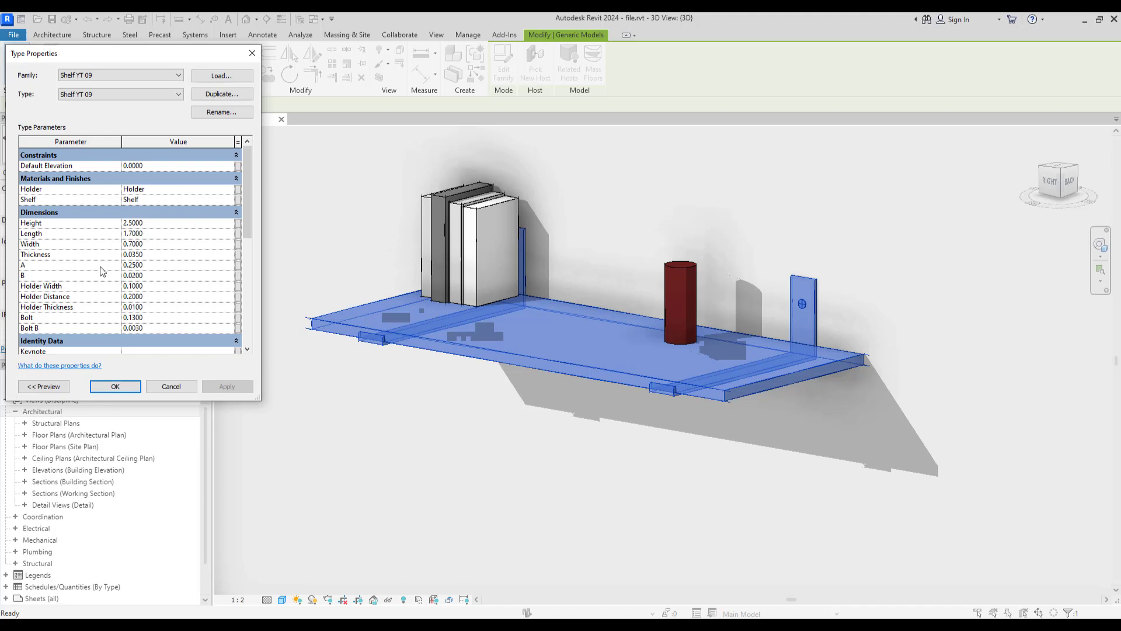
# Set the shelf type's Holder Distance to 0.5, accept the type properties and deselect the shelf
pyautogui.click(142, 255)
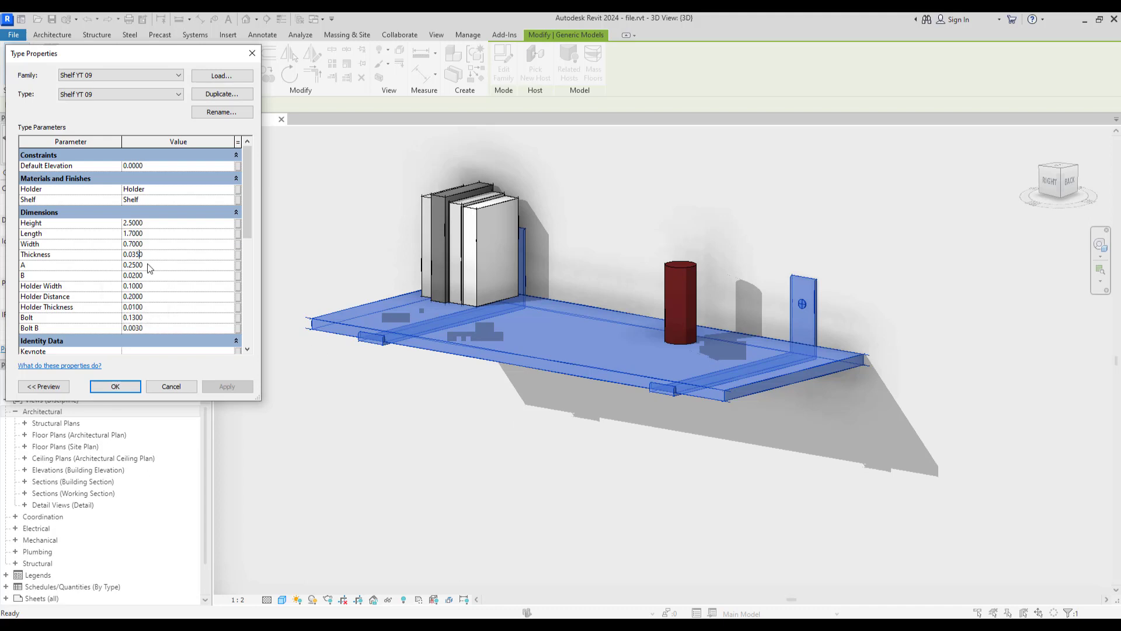
pyautogui.click(152, 296)
pyautogui.write('0.5')
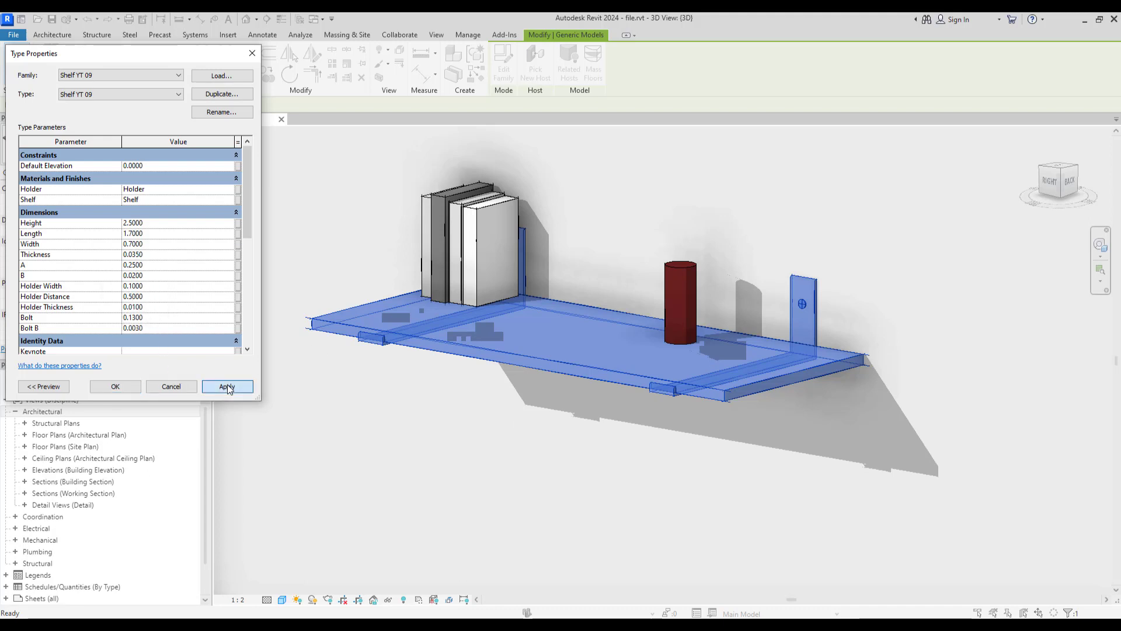
pyautogui.click(228, 387)
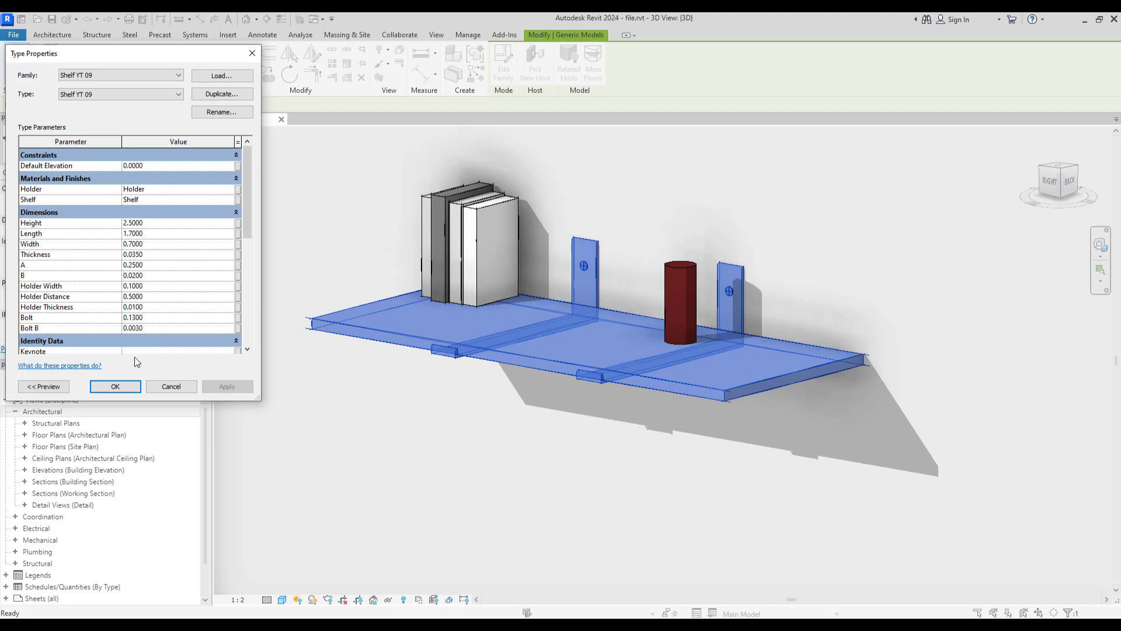
pyautogui.click(115, 387)
pyautogui.click(488, 462)
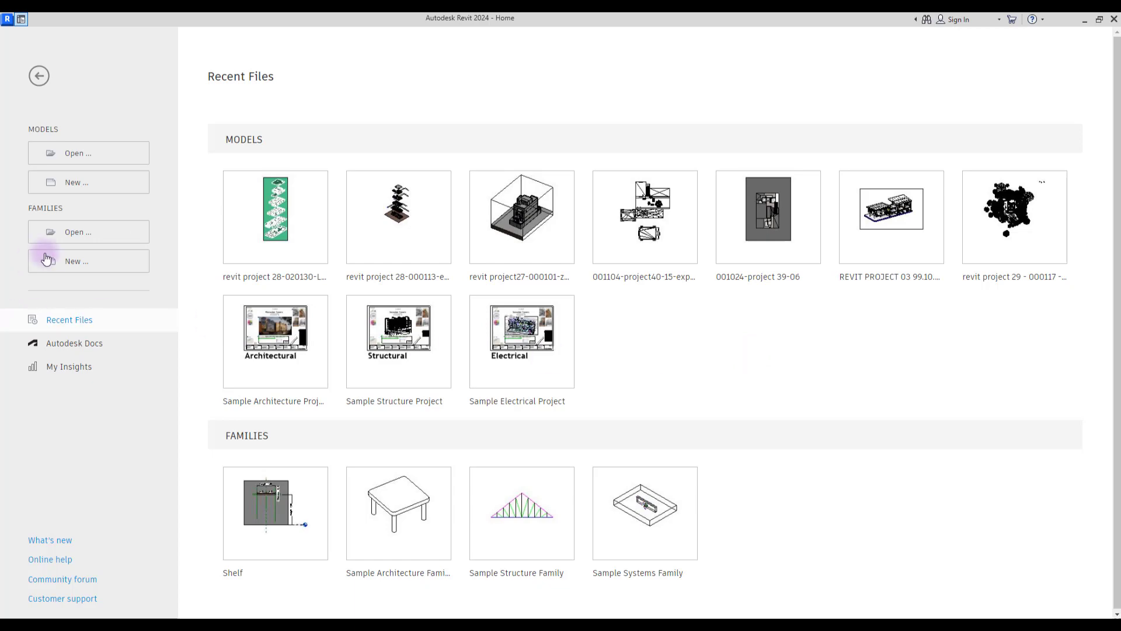
# Create a new family from the template Generic Model wall based.rft
pyautogui.click(71, 268)
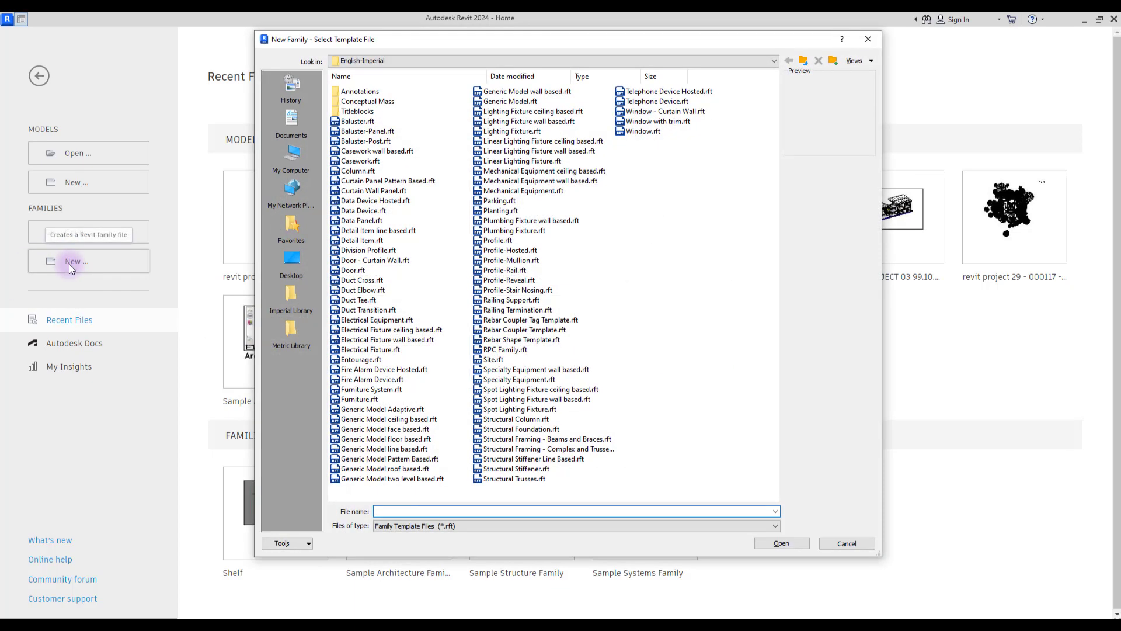
pyautogui.click(538, 92)
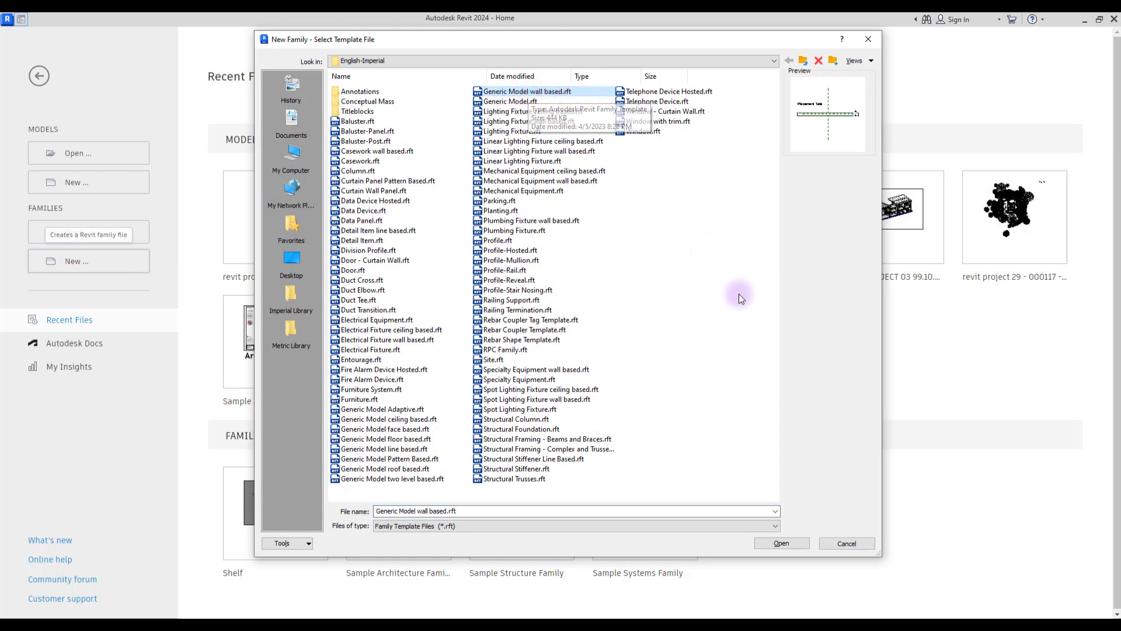
pyautogui.click(796, 547)
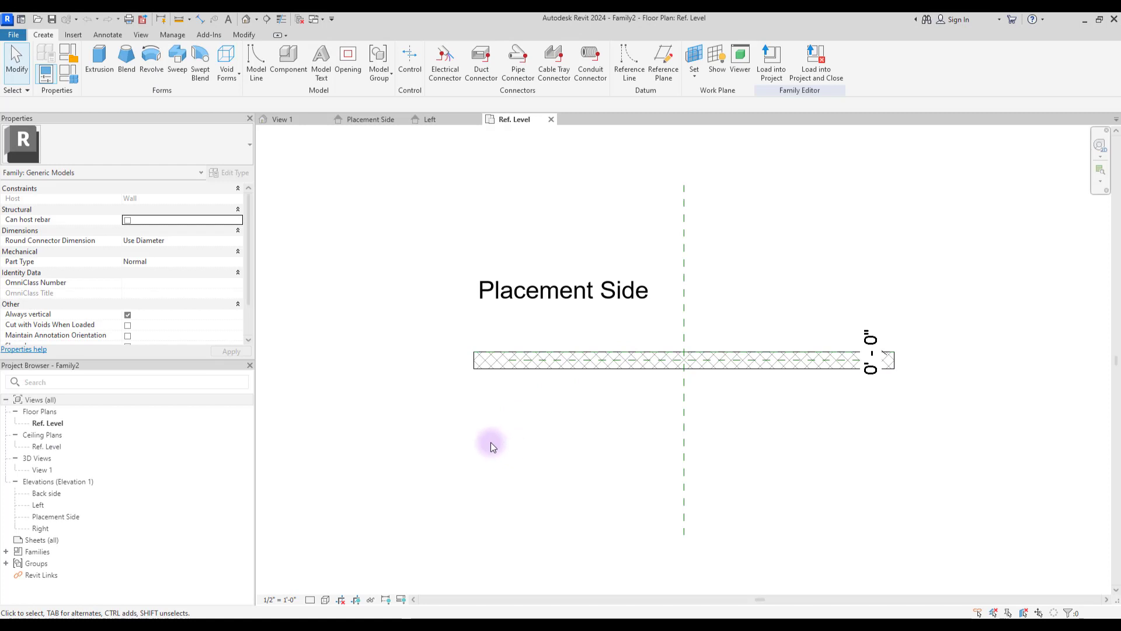
# Set the family's length units to meters in the project units
pyautogui.press('u')
pyautogui.press('n')
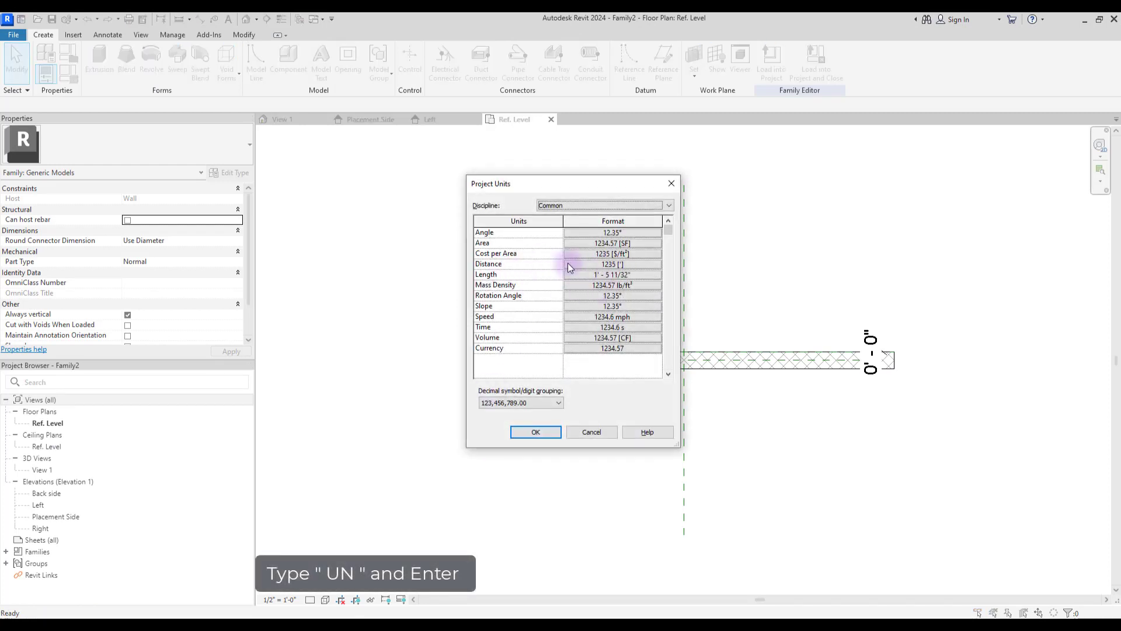
pyautogui.click(612, 274)
pyautogui.click(600, 256)
pyautogui.click(590, 280)
pyautogui.click(579, 398)
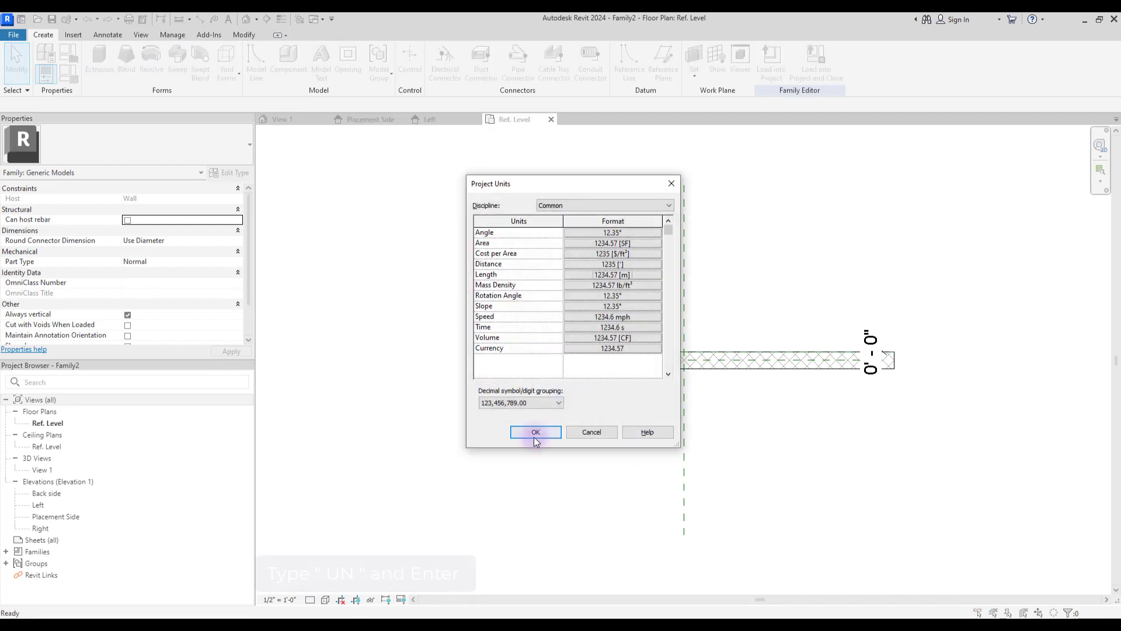
pyautogui.click(535, 433)
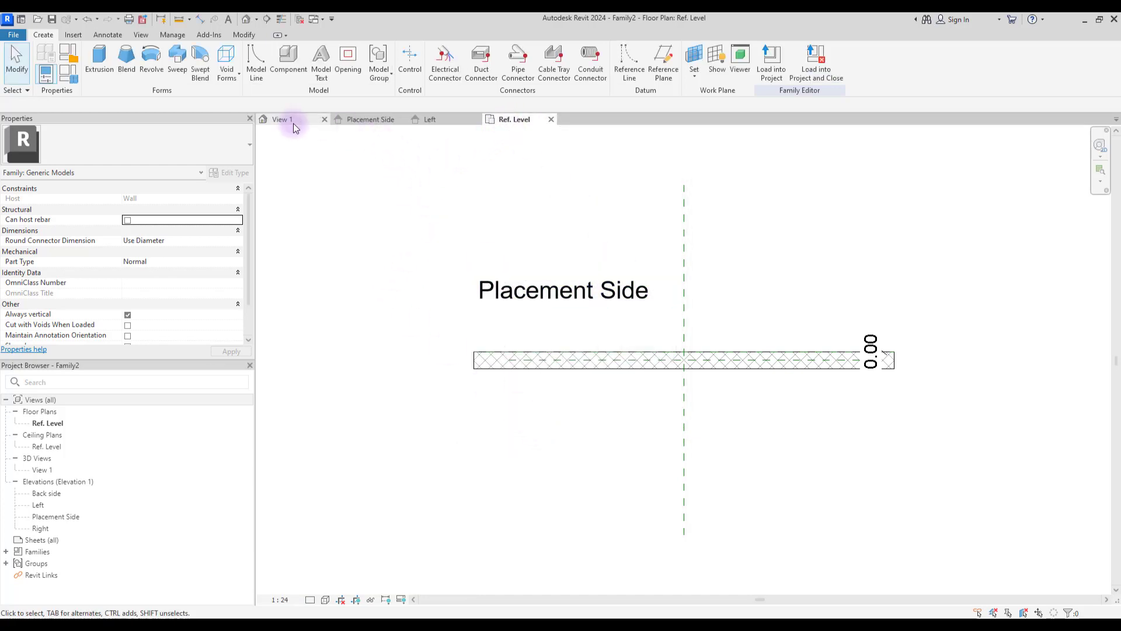
# Examine the host wall in the Left and Placement Side elevations and in the default 3D view
pyautogui.click(444, 119)
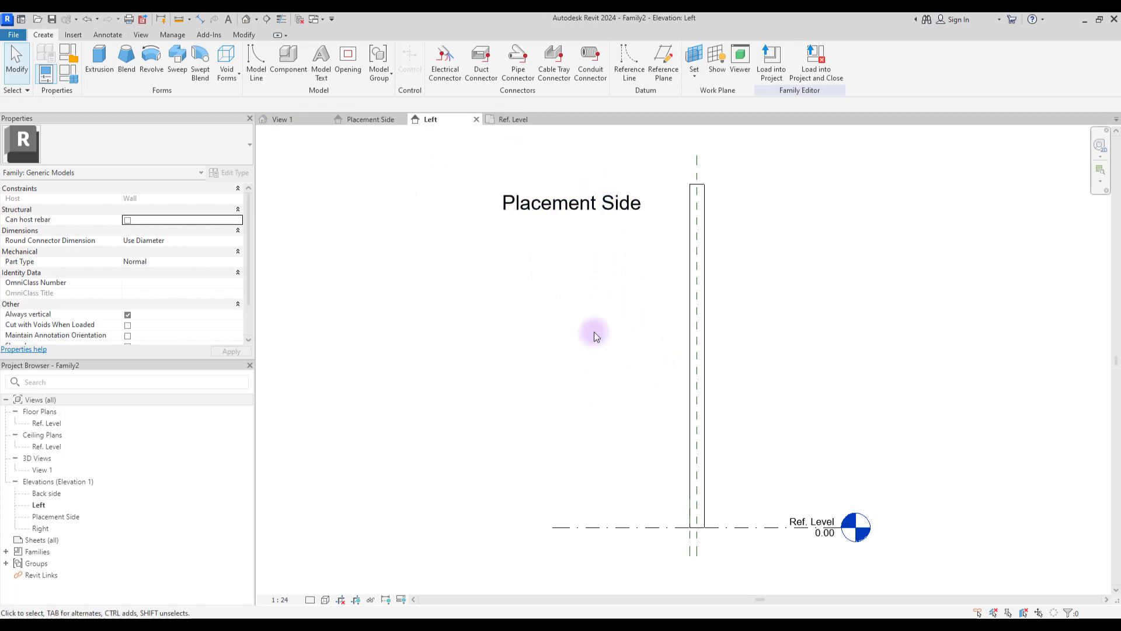
pyautogui.click(353, 119)
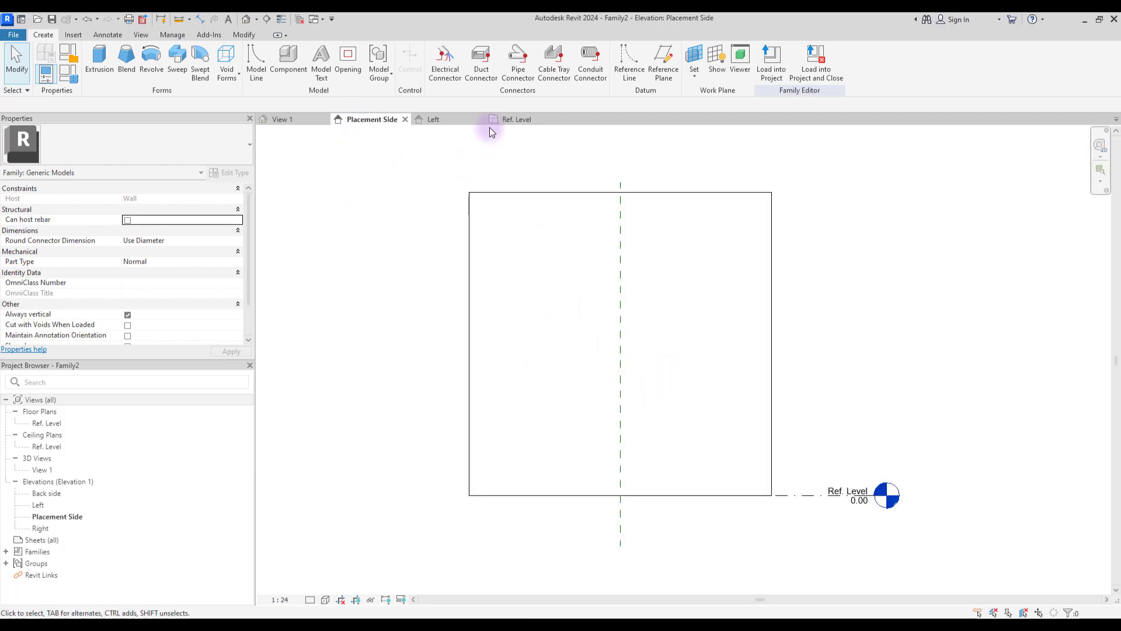
pyautogui.click(246, 20)
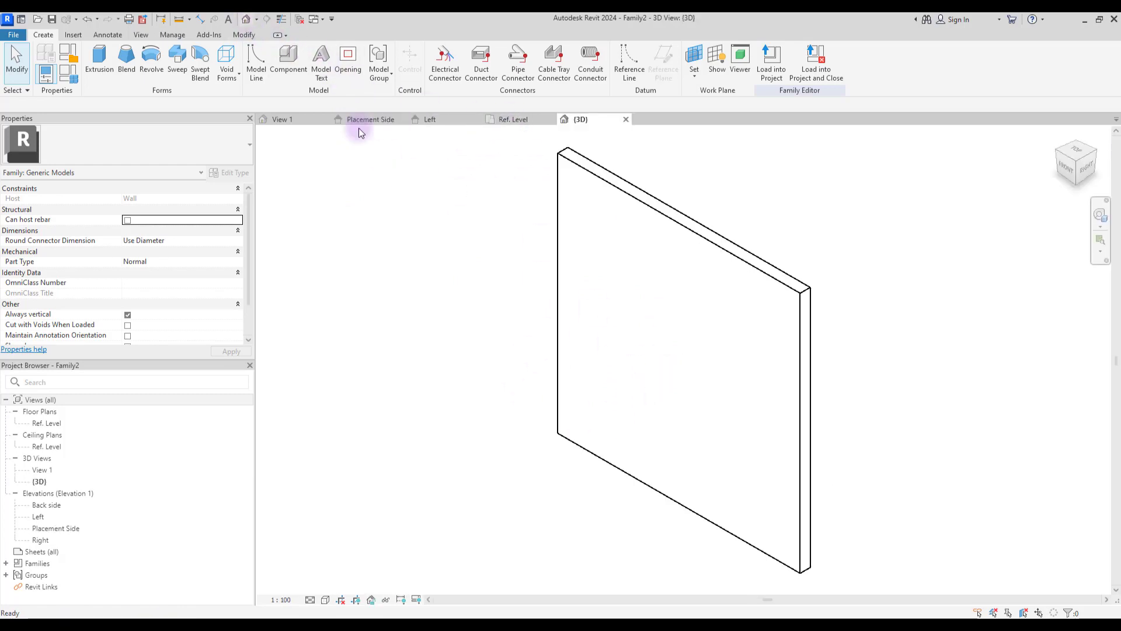
pyautogui.keyDown('shift'); pyautogui.moveTo(627, 426); pyautogui.dragTo(643, 400, button='middle'); pyautogui.keyUp('shift')
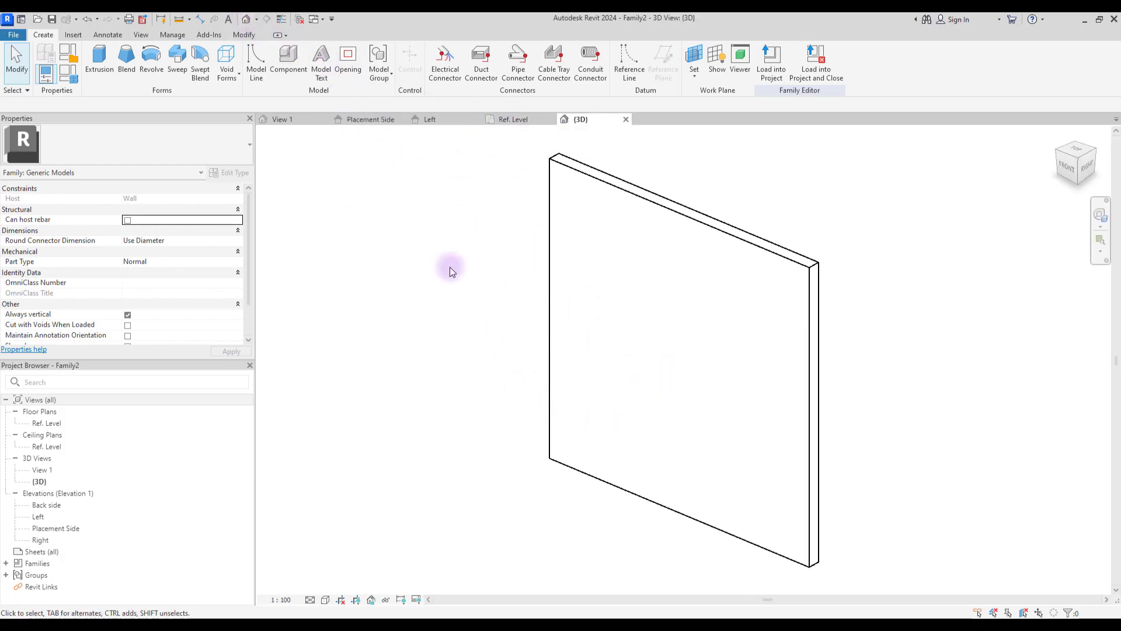
# In the Placement Side elevation, draw a vertical reference line on each side of the centre plane, the second about 2 m long
pyautogui.click(363, 120)
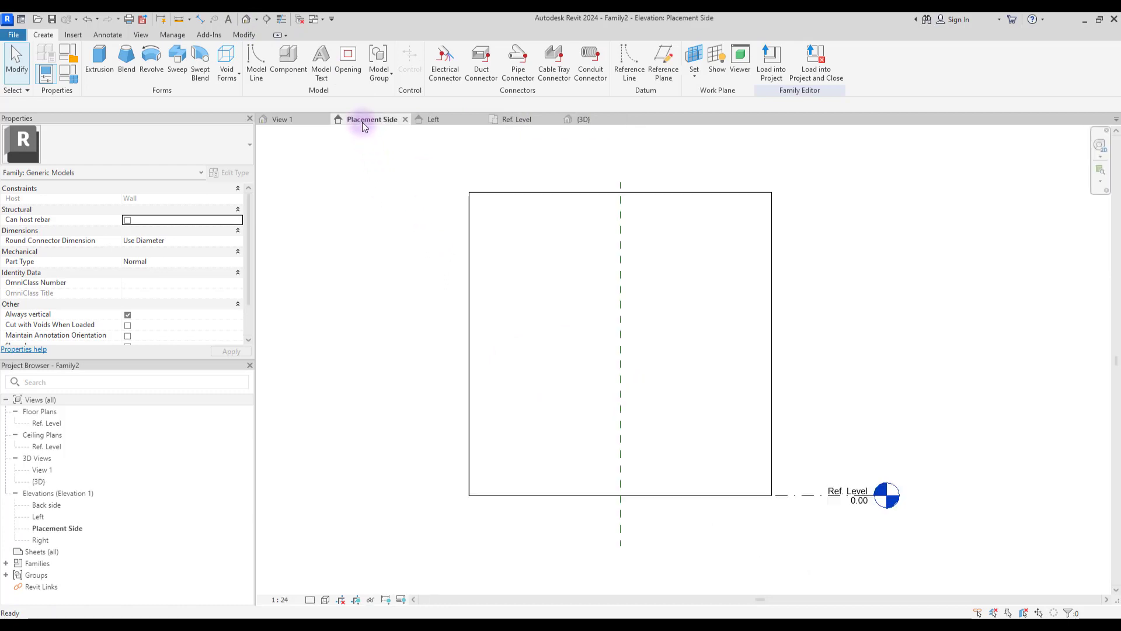
pyautogui.moveTo(694, 315); pyautogui.dragTo(665, 313, button='middle')
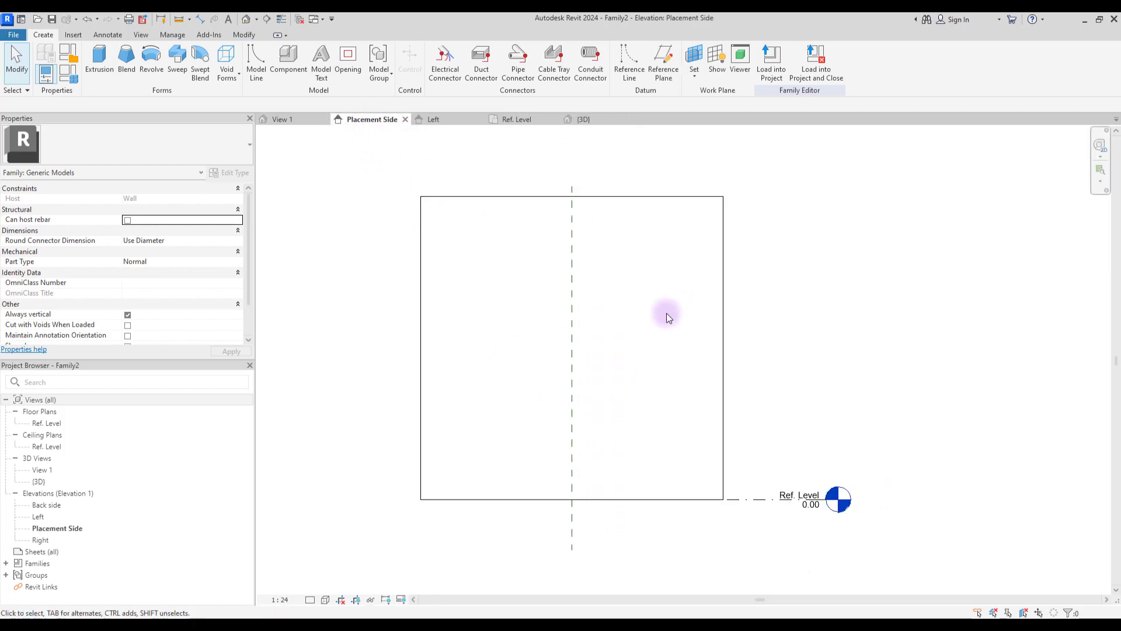
pyautogui.scroll(1, 679, 315)
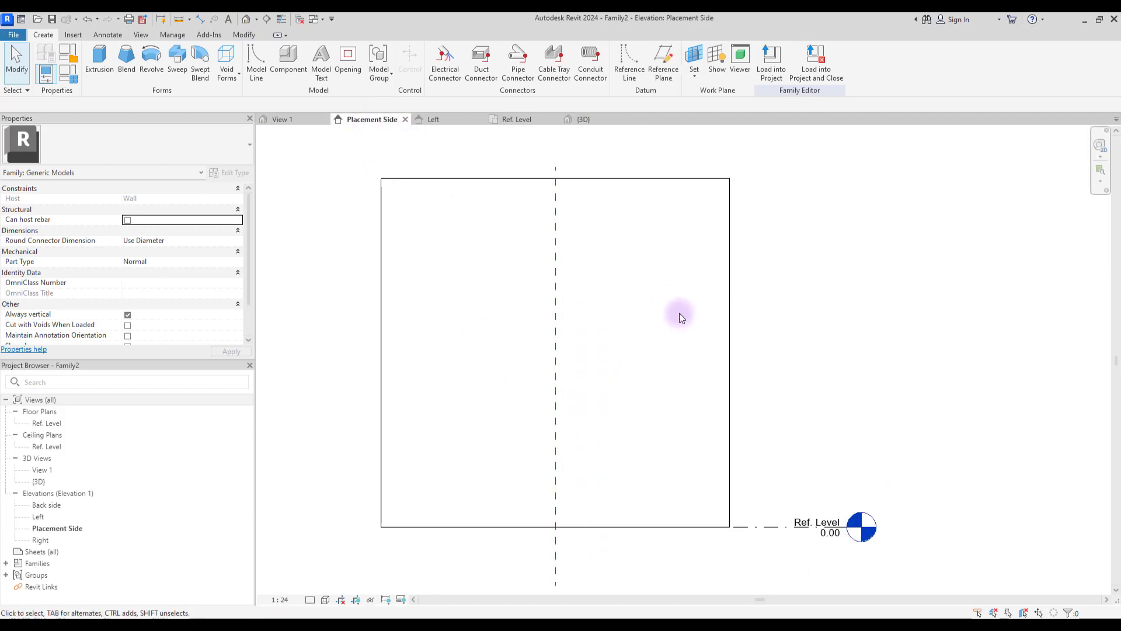
pyautogui.click(627, 65)
pyautogui.click(463, 248)
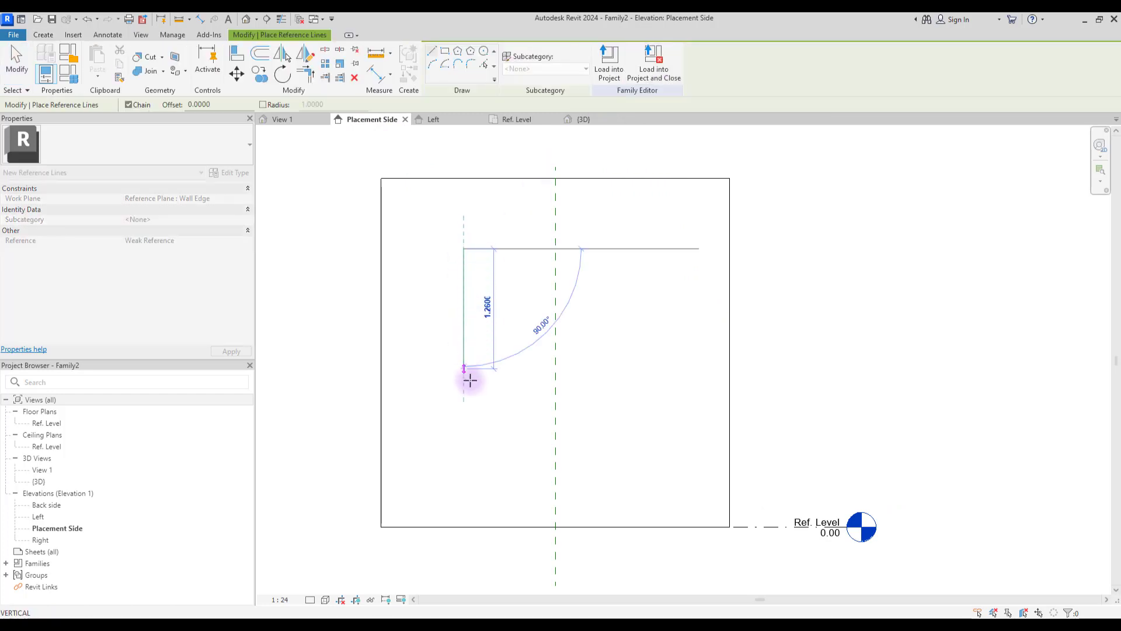
pyautogui.click(463, 417)
pyautogui.press('Escape')
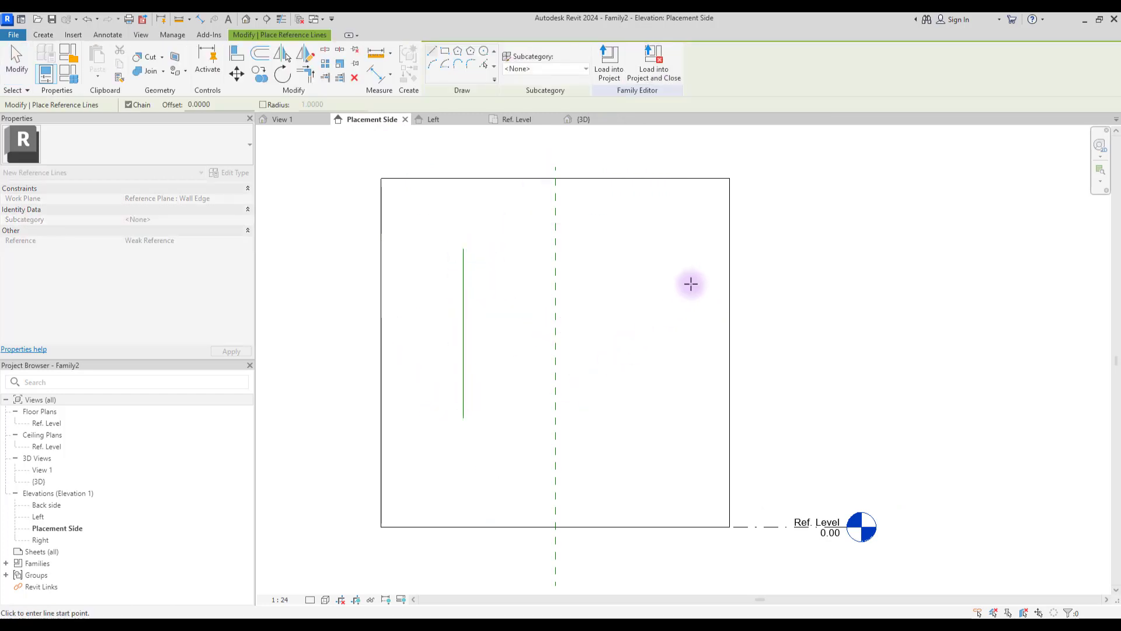
pyautogui.click(677, 249)
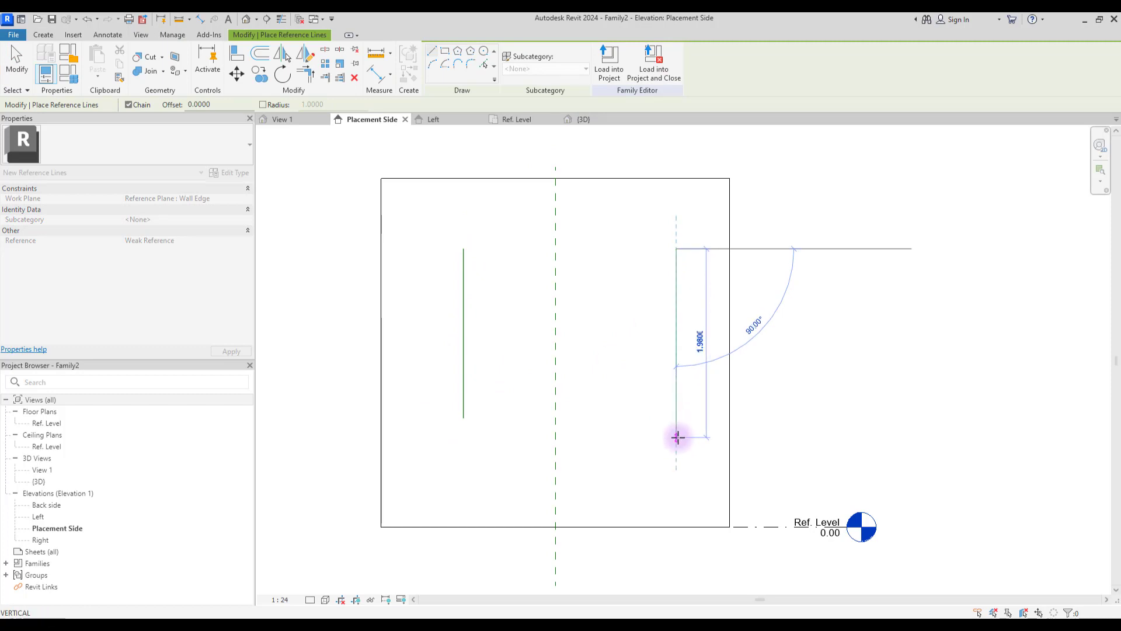
pyautogui.click(676, 435)
pyautogui.press('Escape')
# Draw two parallel horizontal reference lines across both vertical ones, the lower about 2.17 m above Ref. Level
pyautogui.click(423, 263)
pyautogui.click(708, 295)
pyautogui.press('Escape')
pyautogui.press('Escape')
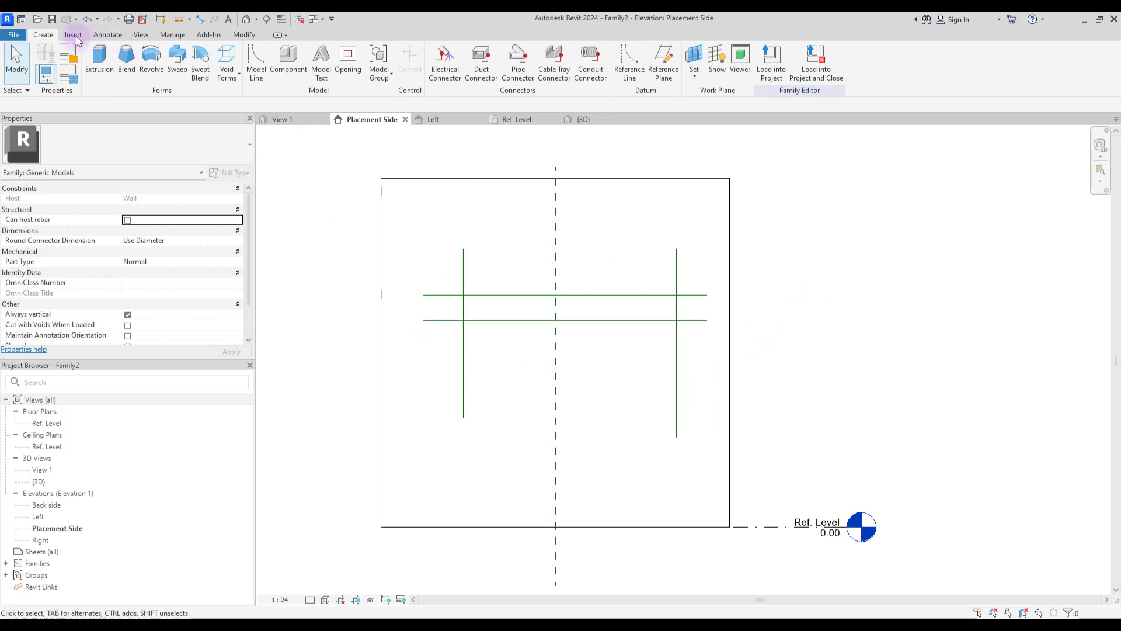
# Add an aligned dimension from Ref. Level to the lower horizontal reference line, placed outside the wall
pyautogui.click(107, 38)
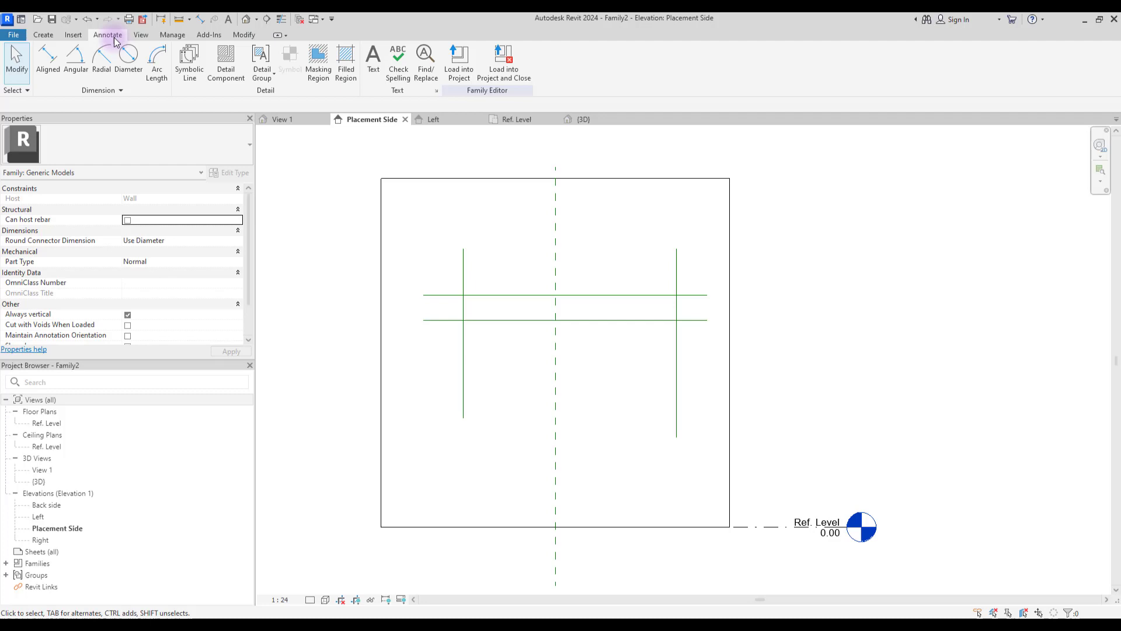
pyautogui.click(54, 59)
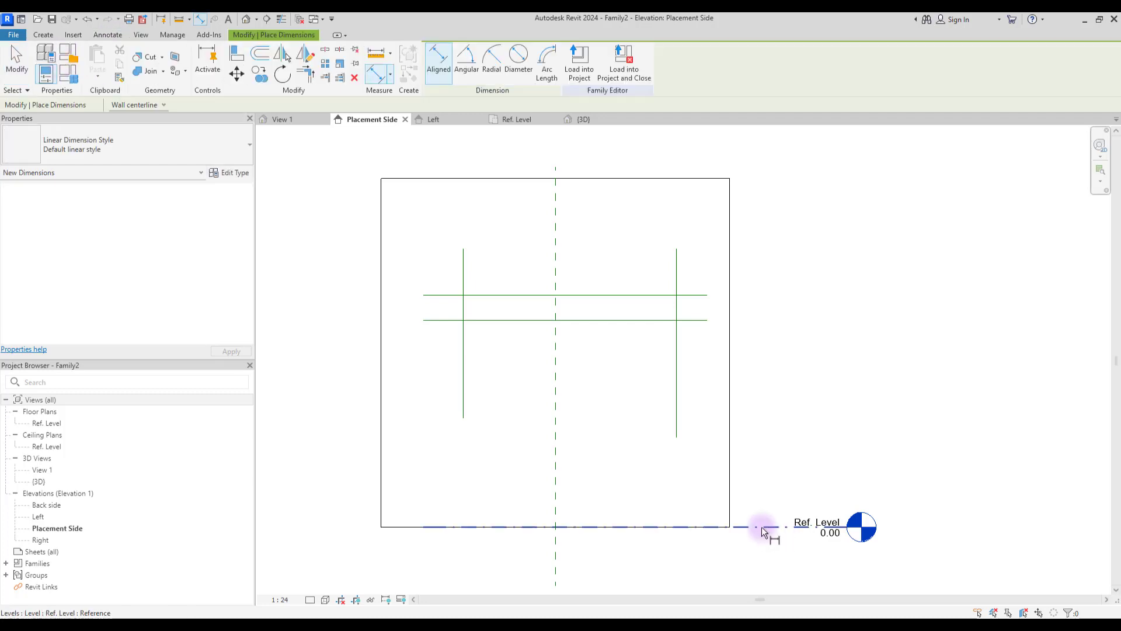
pyautogui.click(765, 525)
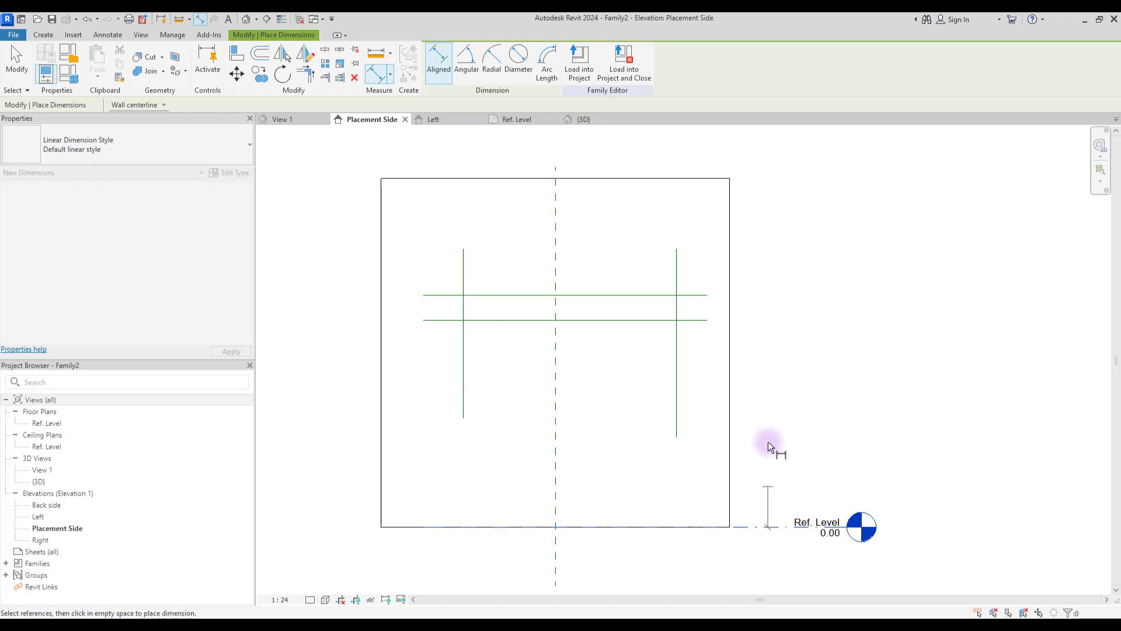
pyautogui.click(688, 321)
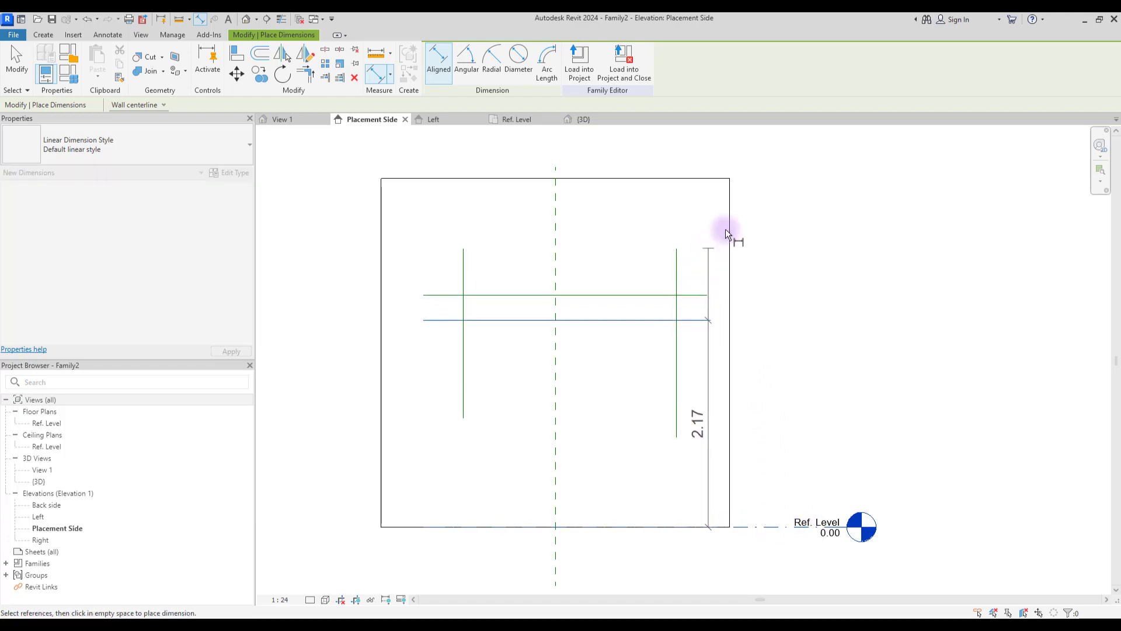
pyautogui.click(762, 196)
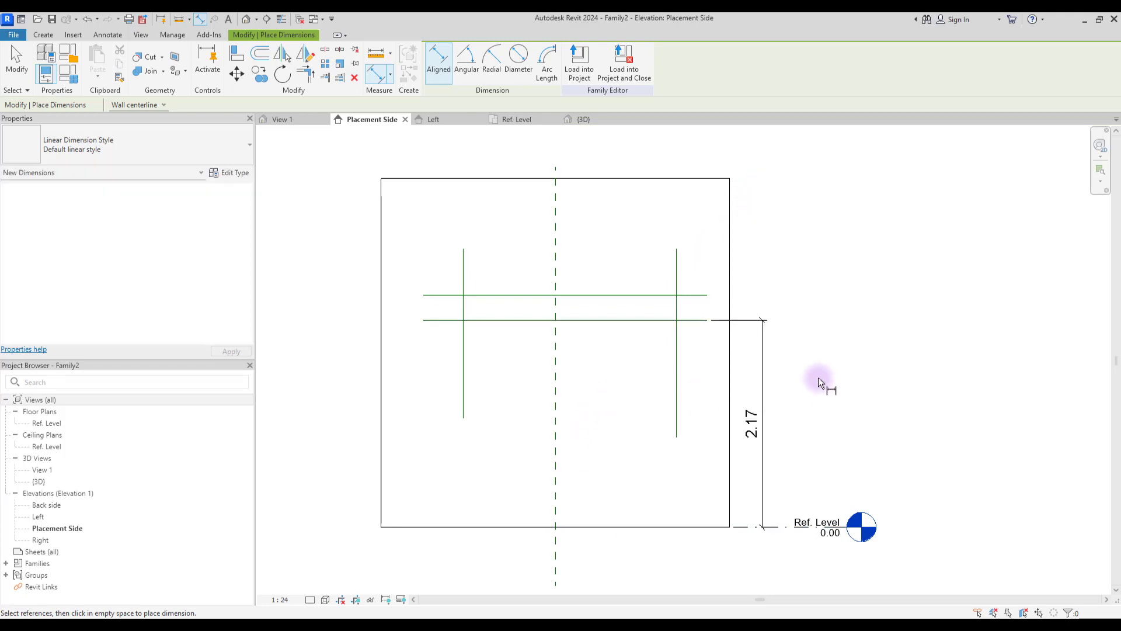
pyautogui.press('Escape')
# Label the dimension from Ref. Level to the lower horizontal reference line with a new type parameter named Height
pyautogui.click(763, 351)
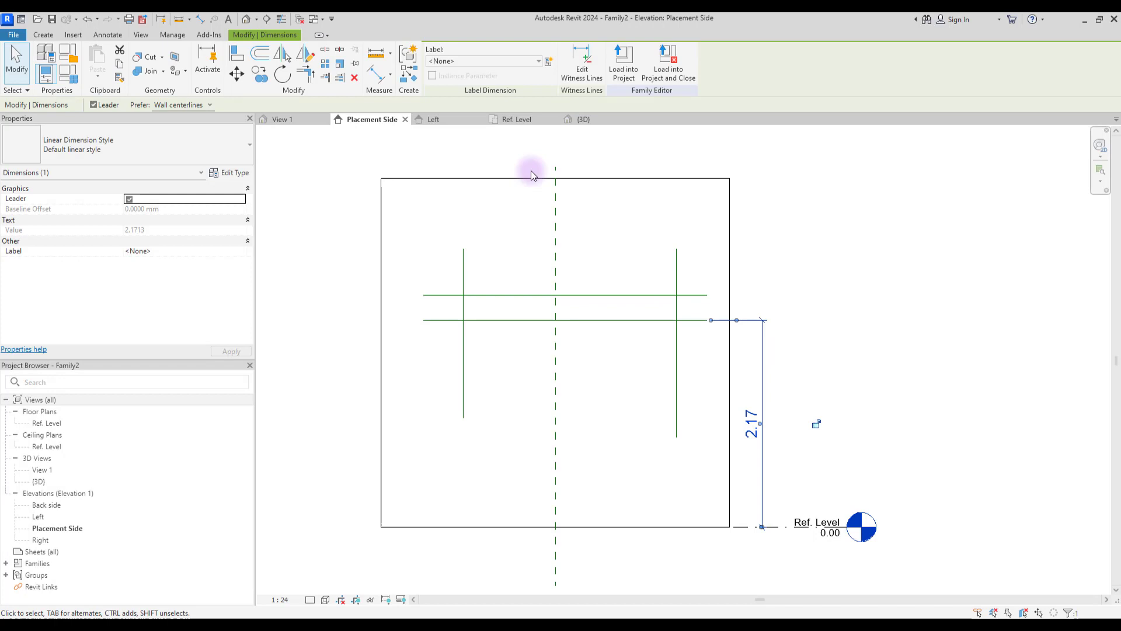
pyautogui.click(548, 62)
pyautogui.moveTo(247, 121); pyautogui.dragTo(278, 114)
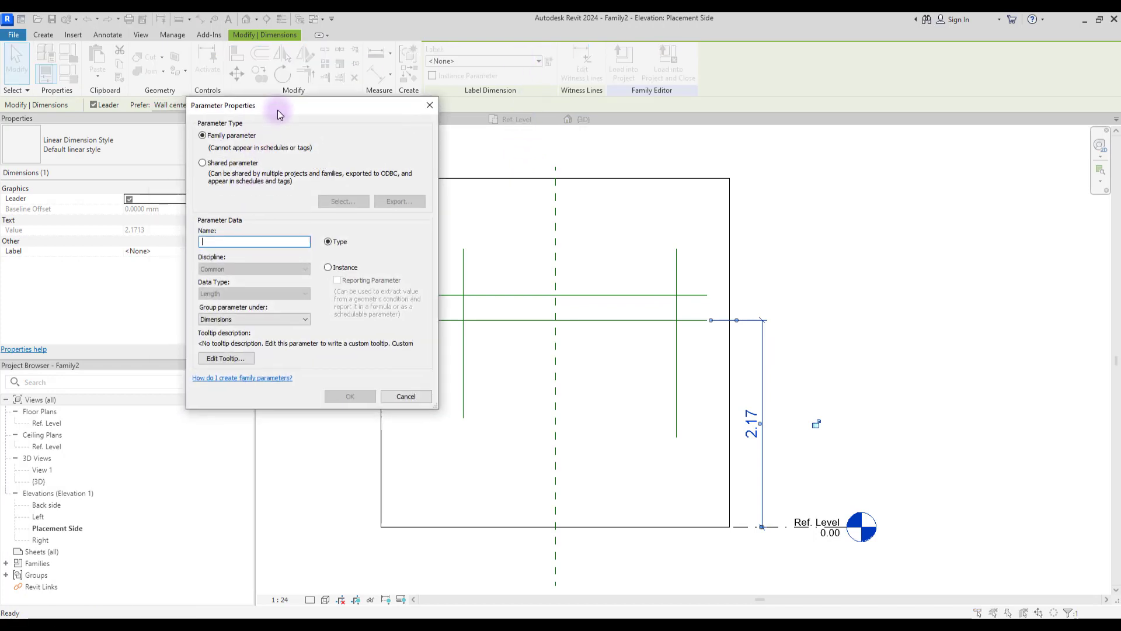
pyautogui.write('Height')
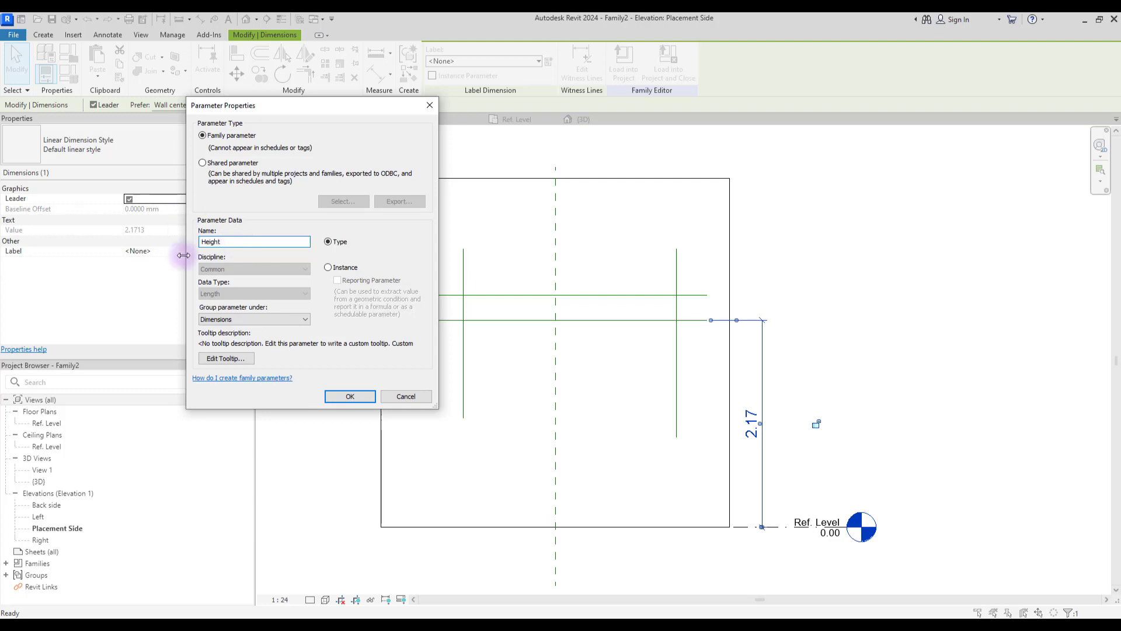
pyautogui.click(352, 396)
pyautogui.press('Escape')
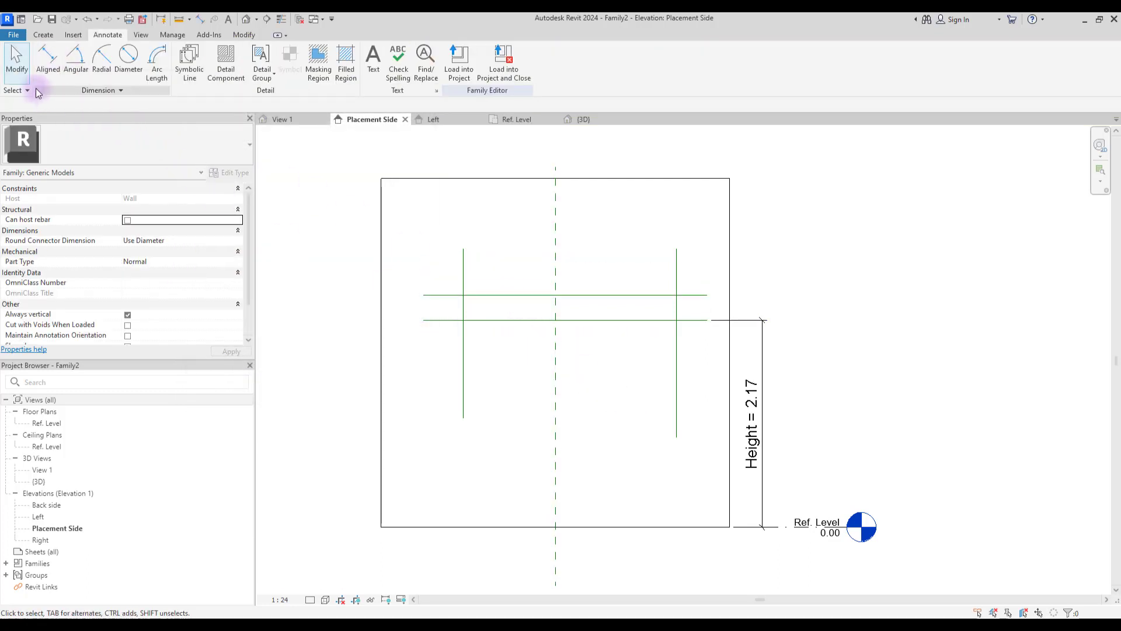
# Add an aligned dimension between the two horizontal reference lines, placed outside the wall above the Height dimension
pyautogui.click(48, 58)
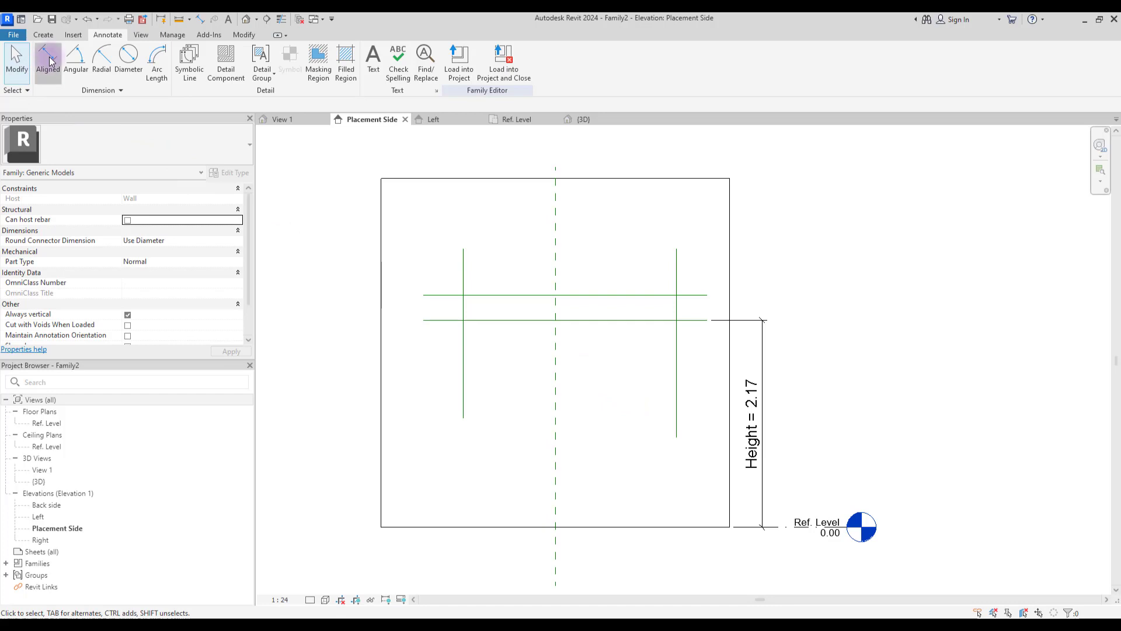
pyautogui.click(607, 320)
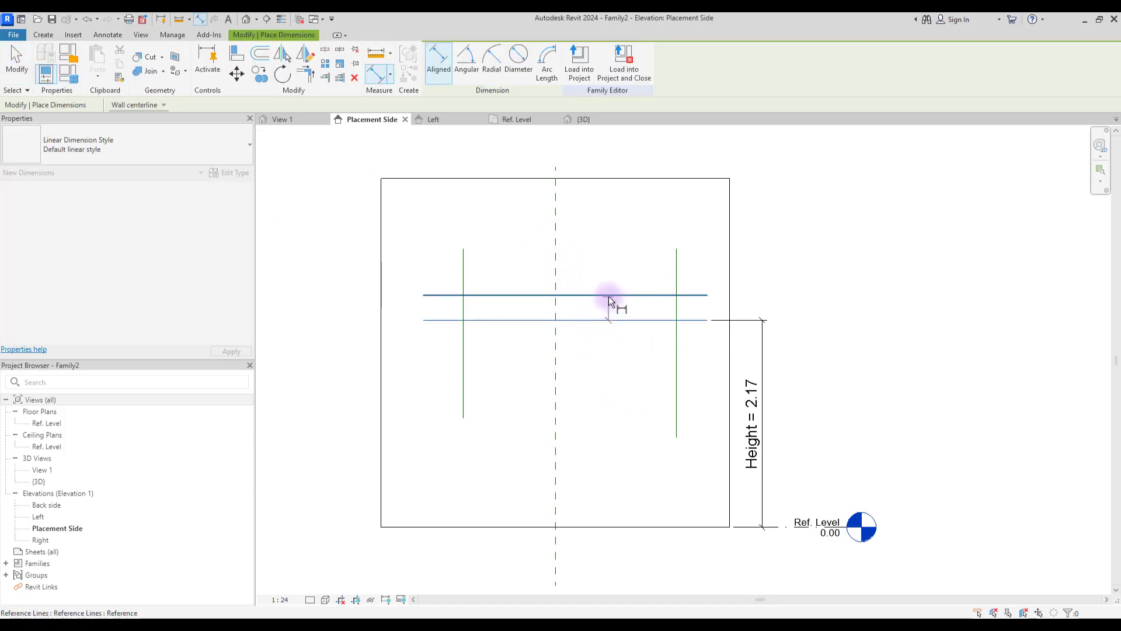
pyautogui.click(608, 295)
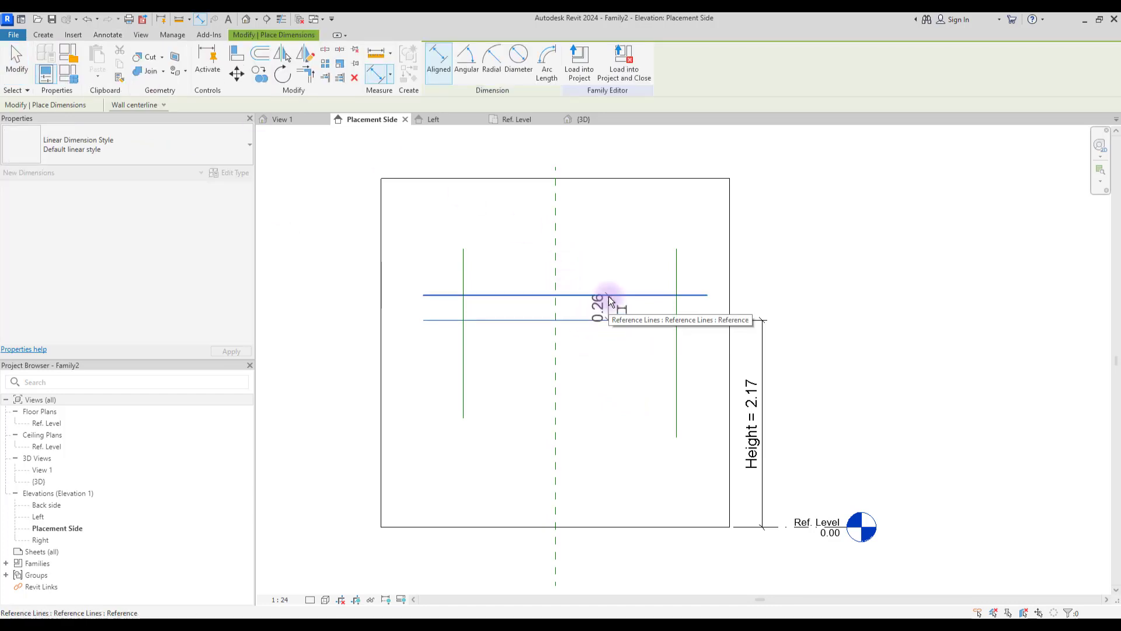
pyautogui.click(754, 210)
pyautogui.press('Escape')
# Label the dimension between the two horizontal reference lines with a new type parameter named Thickness
pyautogui.click(772, 301)
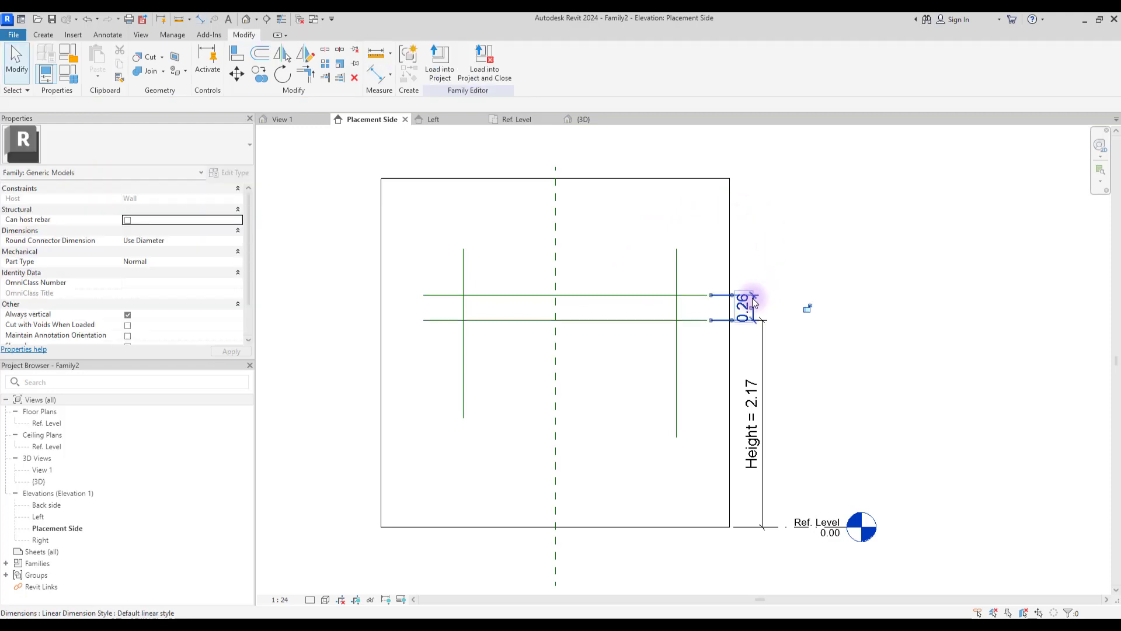
pyautogui.click(548, 61)
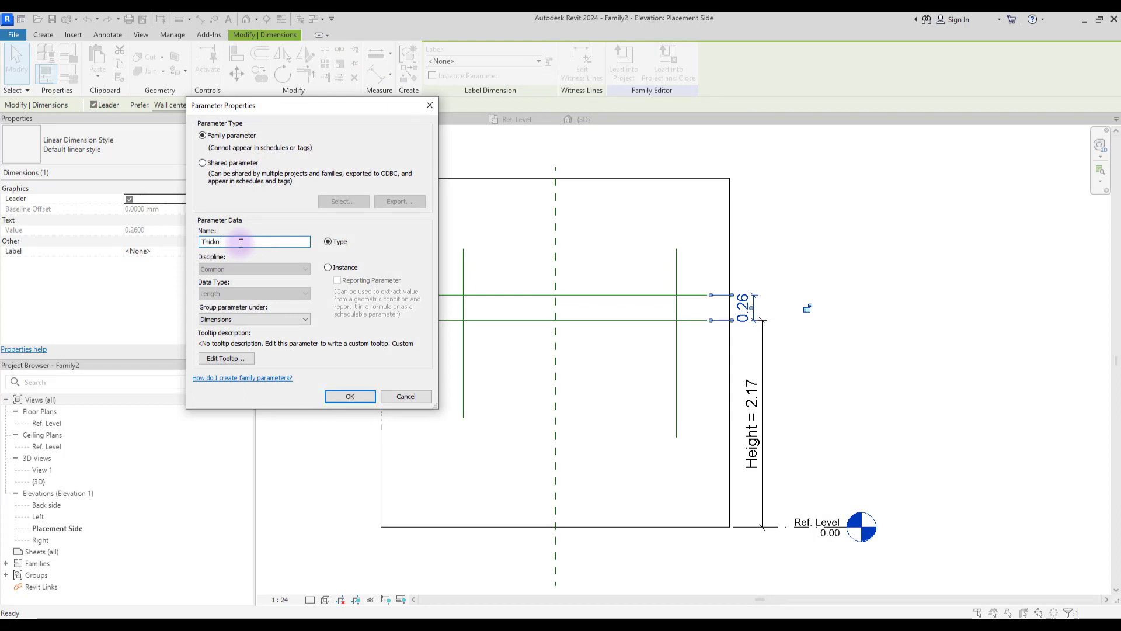
pyautogui.write('Thickness')
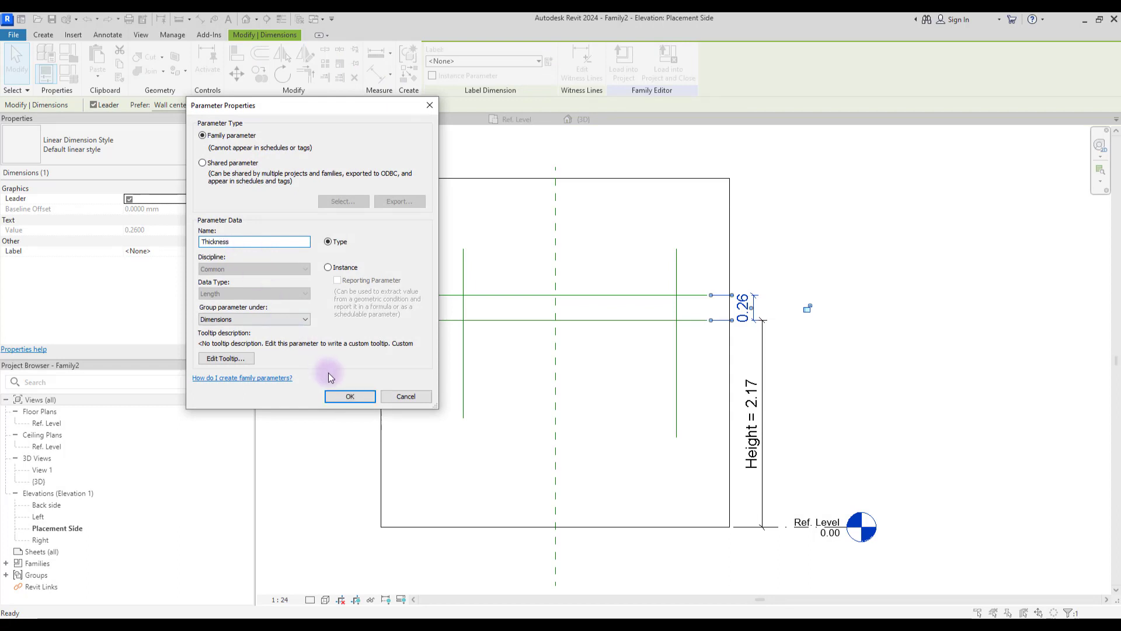
pyautogui.click(349, 396)
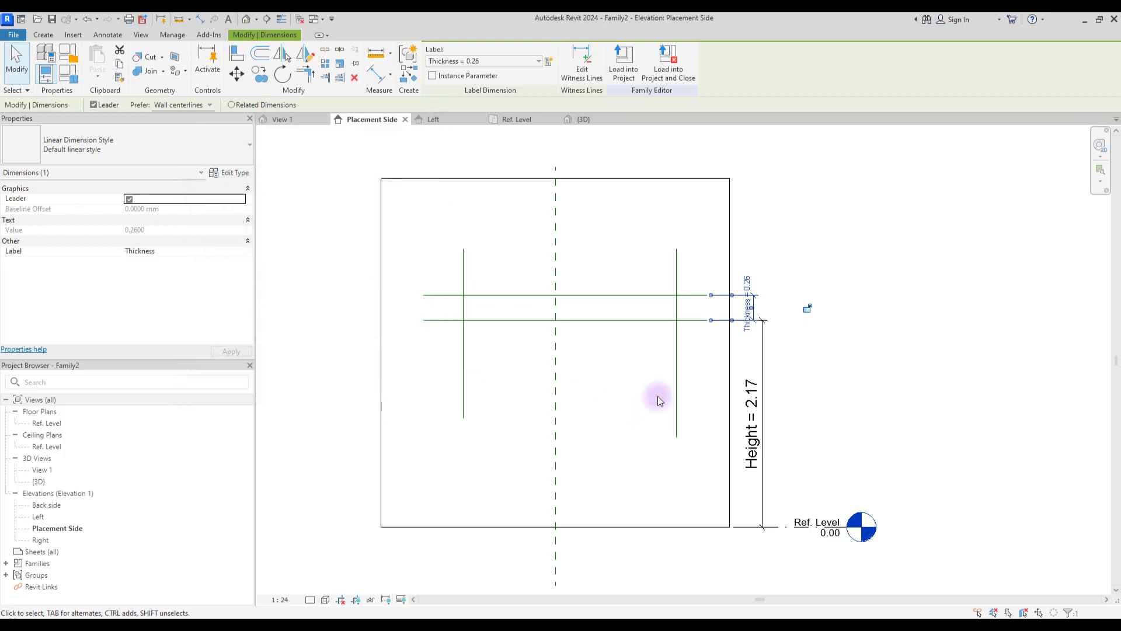
# Dimension both vertical reference lines through the centre plane in one aligned string above the horizontal lines, and make its segments equal
pyautogui.click(44, 36)
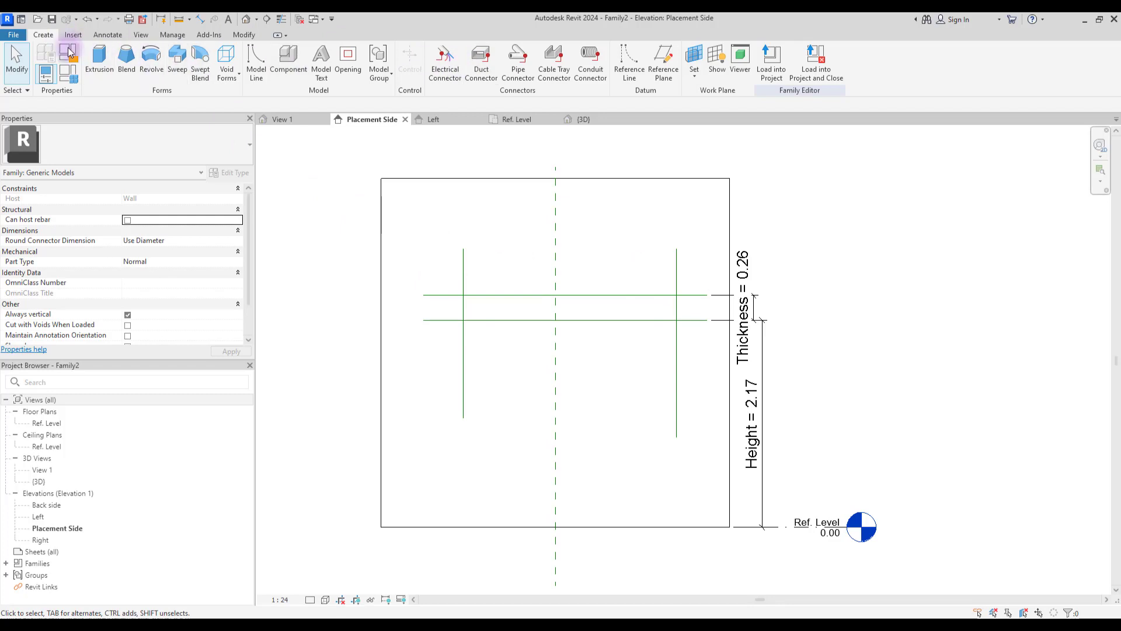
pyautogui.click(107, 35)
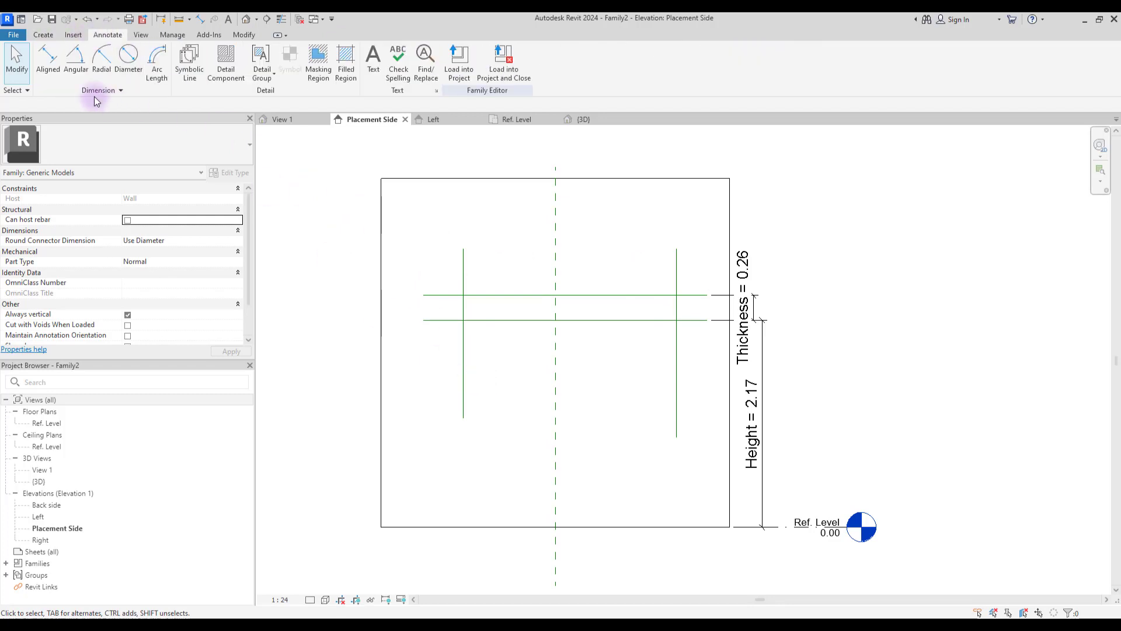
pyautogui.click(48, 57)
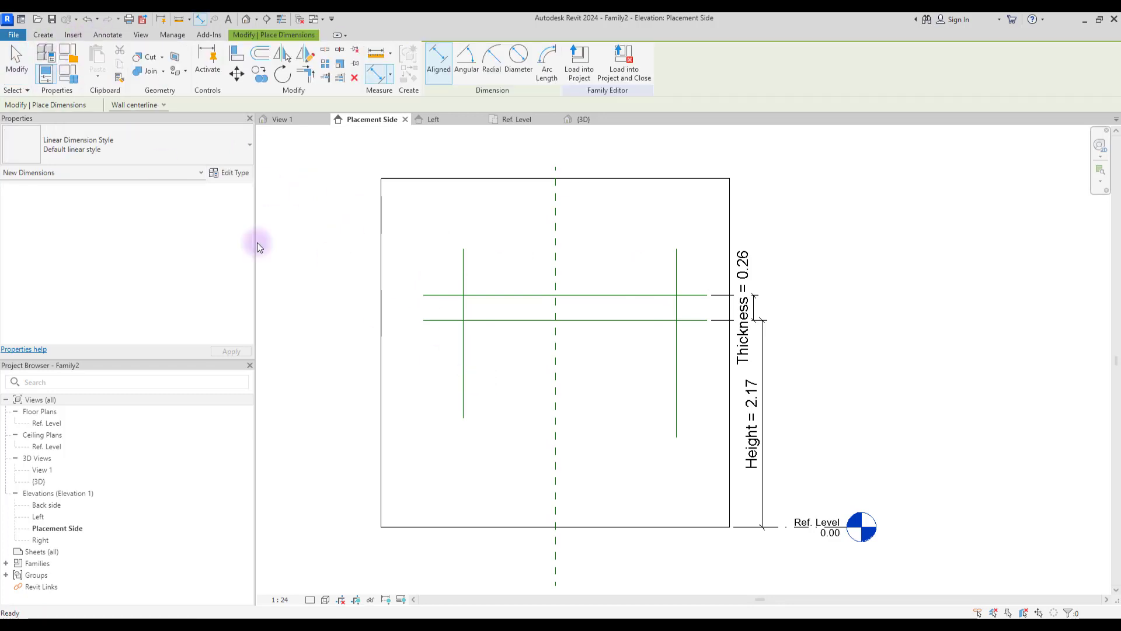
pyautogui.click(463, 358)
pyautogui.click(556, 364)
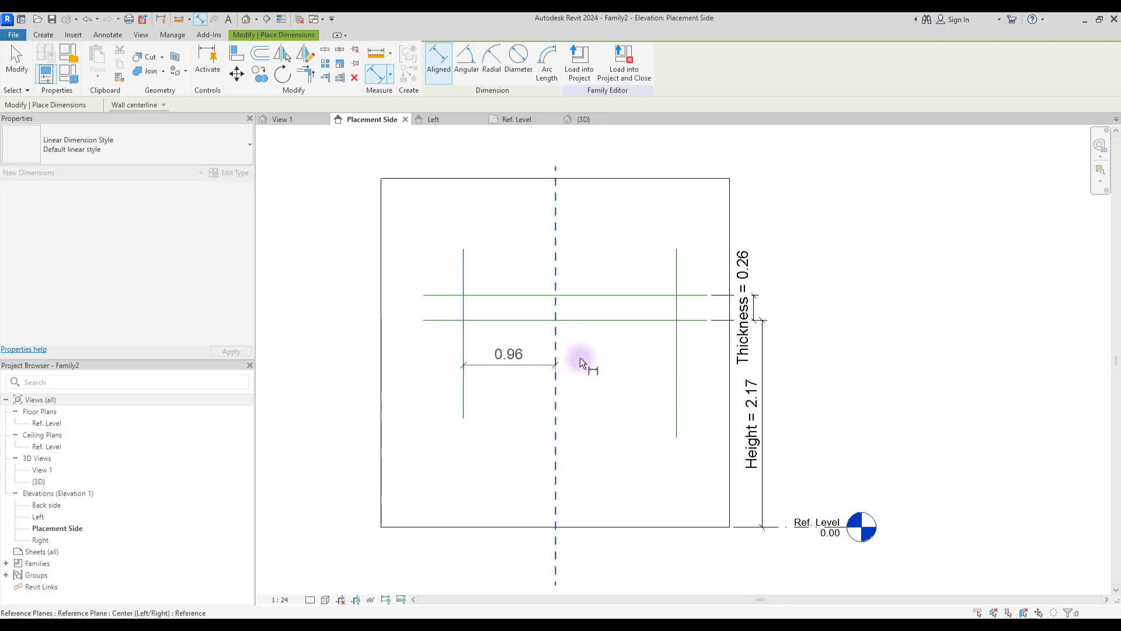
pyautogui.click(676, 336)
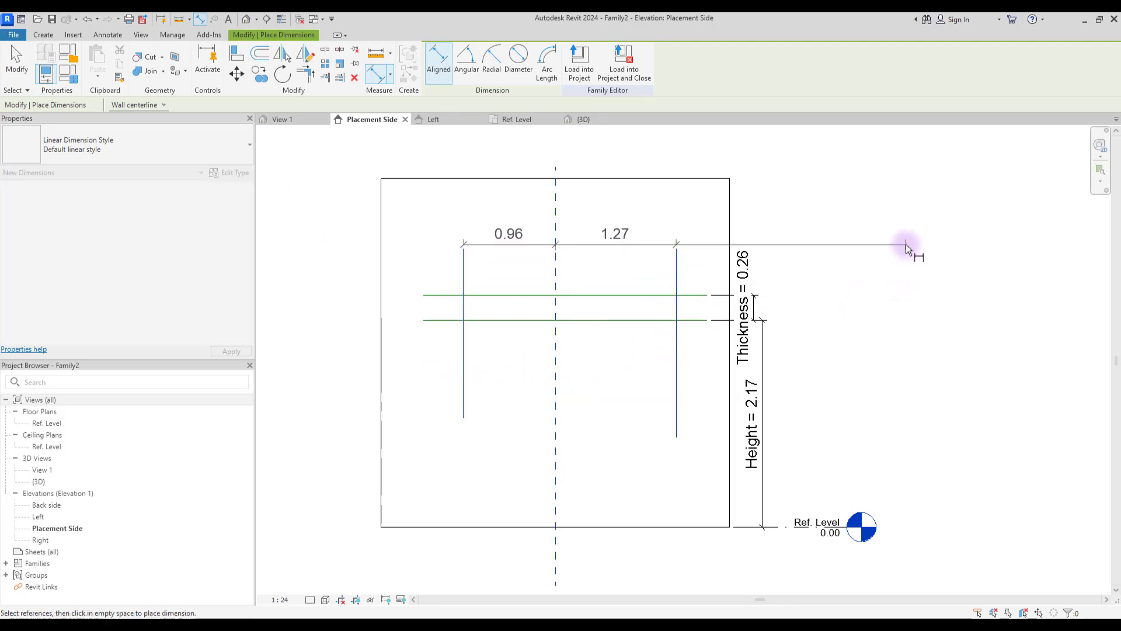
pyautogui.click(906, 251)
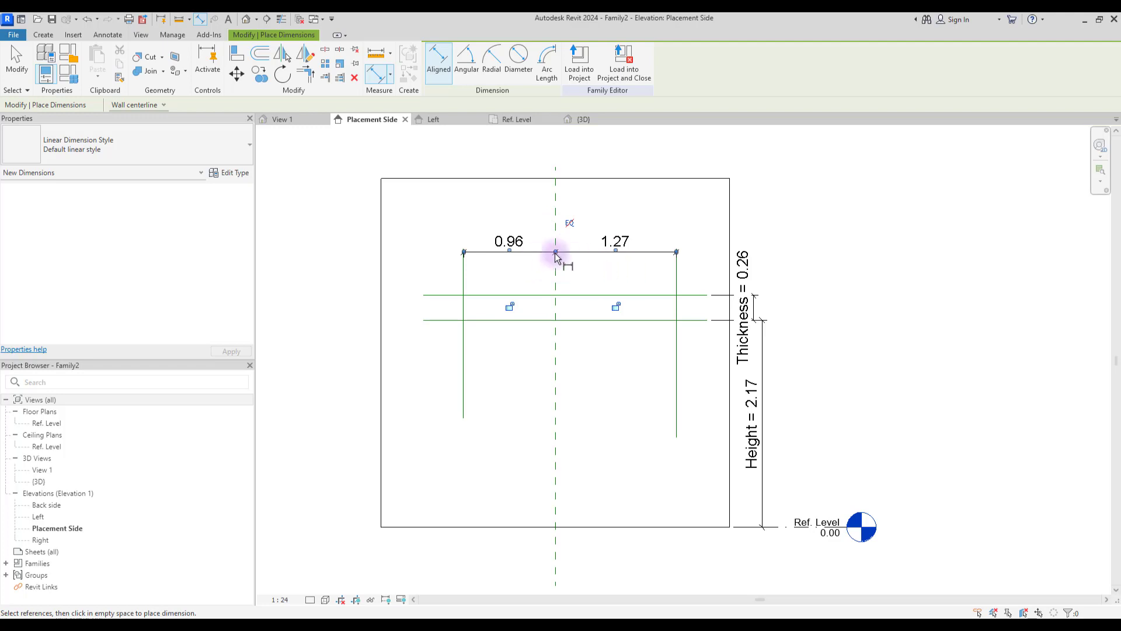
pyautogui.click(570, 225)
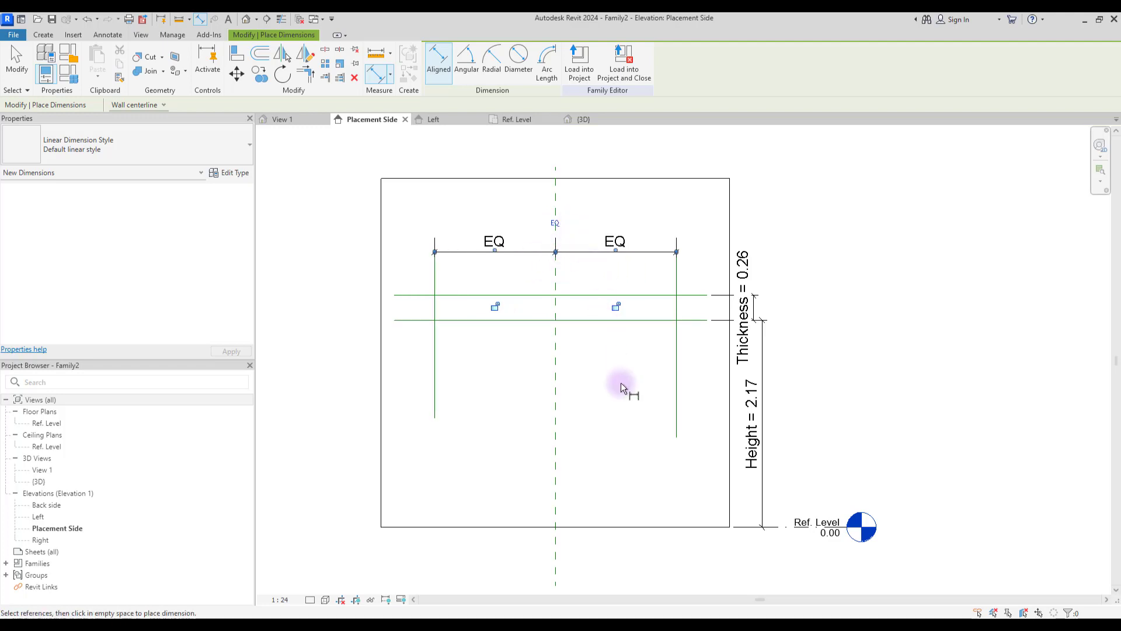
pyautogui.press('Escape')
pyautogui.press('Escape')
# Add an overall aligned dimension between the two vertical reference lines, placed above the EQ dimension string
pyautogui.click(58, 35)
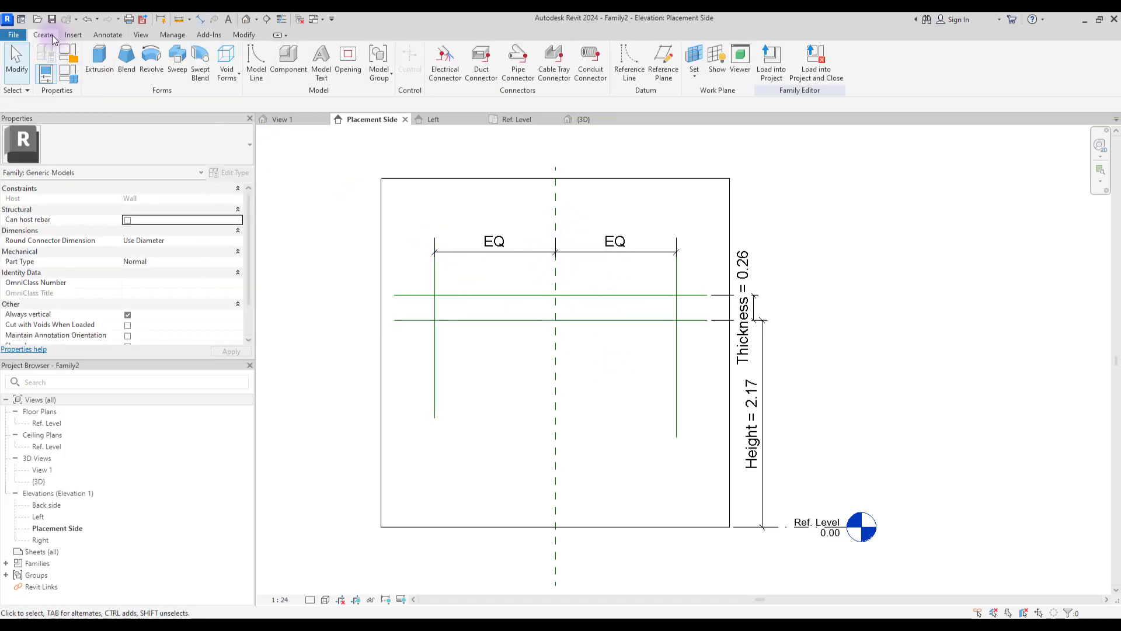
pyautogui.click(107, 34)
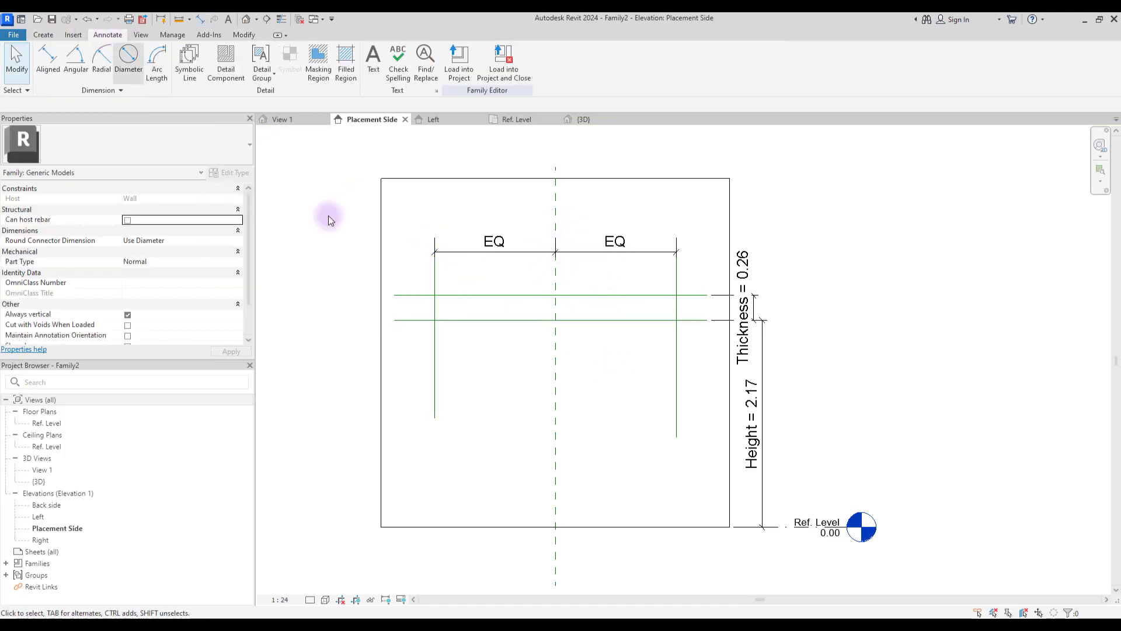
pyautogui.click(48, 57)
pyautogui.click(432, 349)
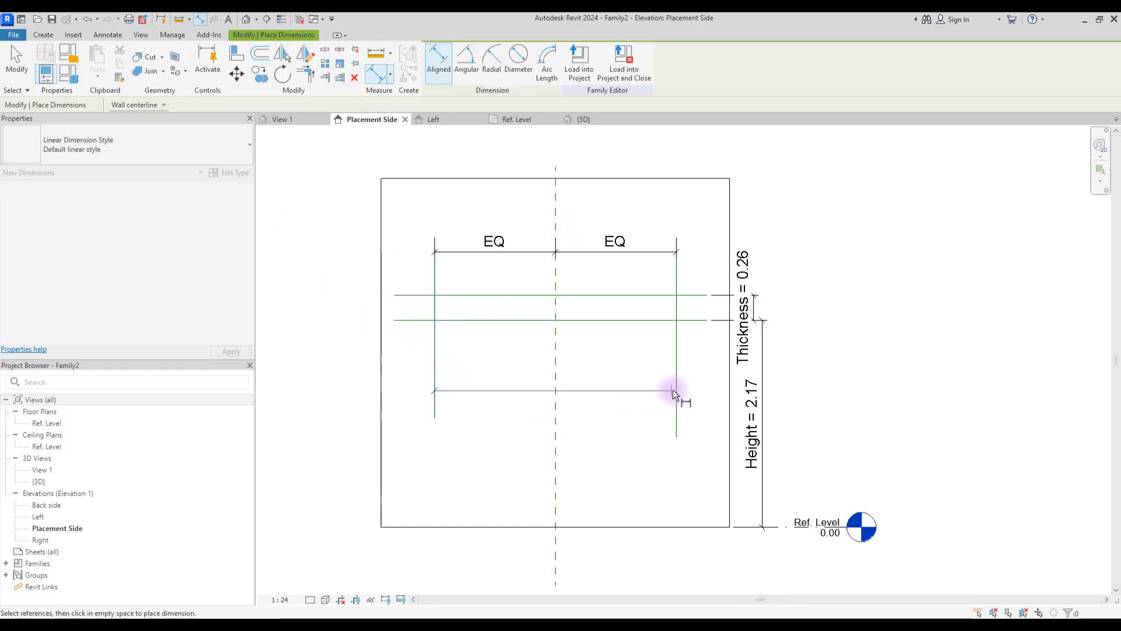
pyautogui.click(675, 388)
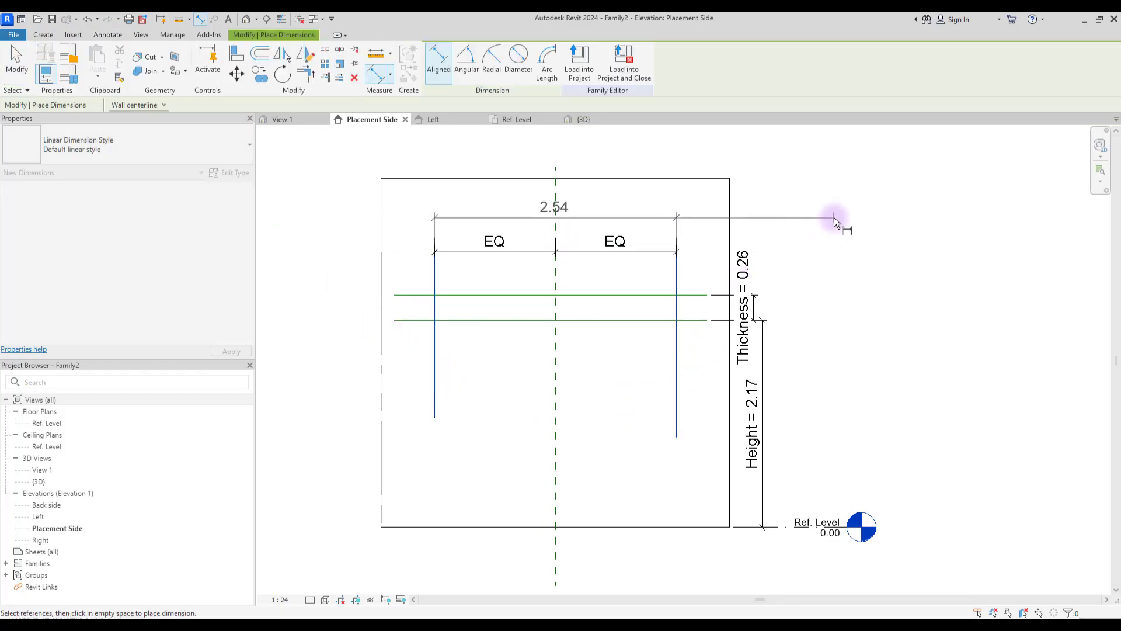
pyautogui.click(835, 218)
pyautogui.press('Escape')
pyautogui.press('Escape')
# Label the overall dimension between the vertical reference lines with a new type parameter named Length
pyautogui.click(653, 215)
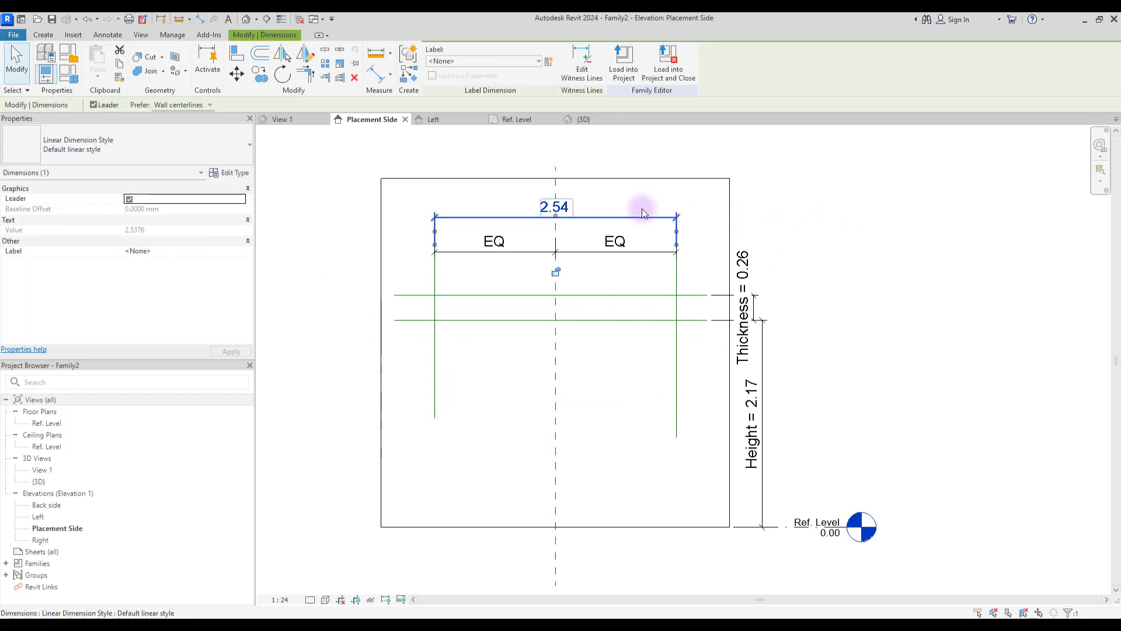
pyautogui.click(548, 68)
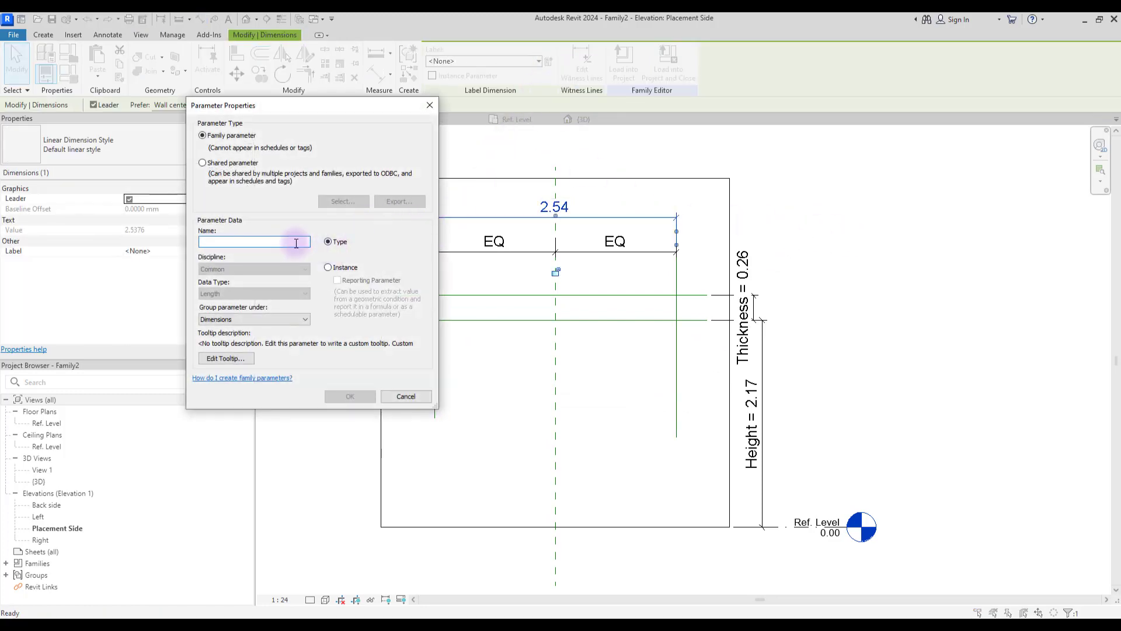
pyautogui.write('Length')
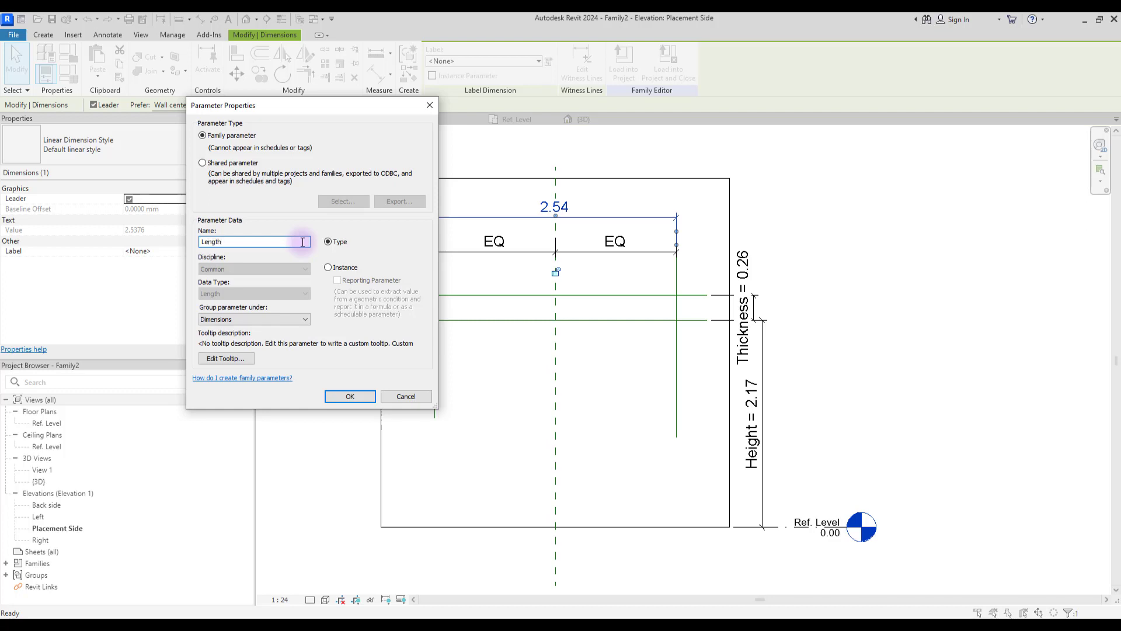
pyautogui.click(354, 396)
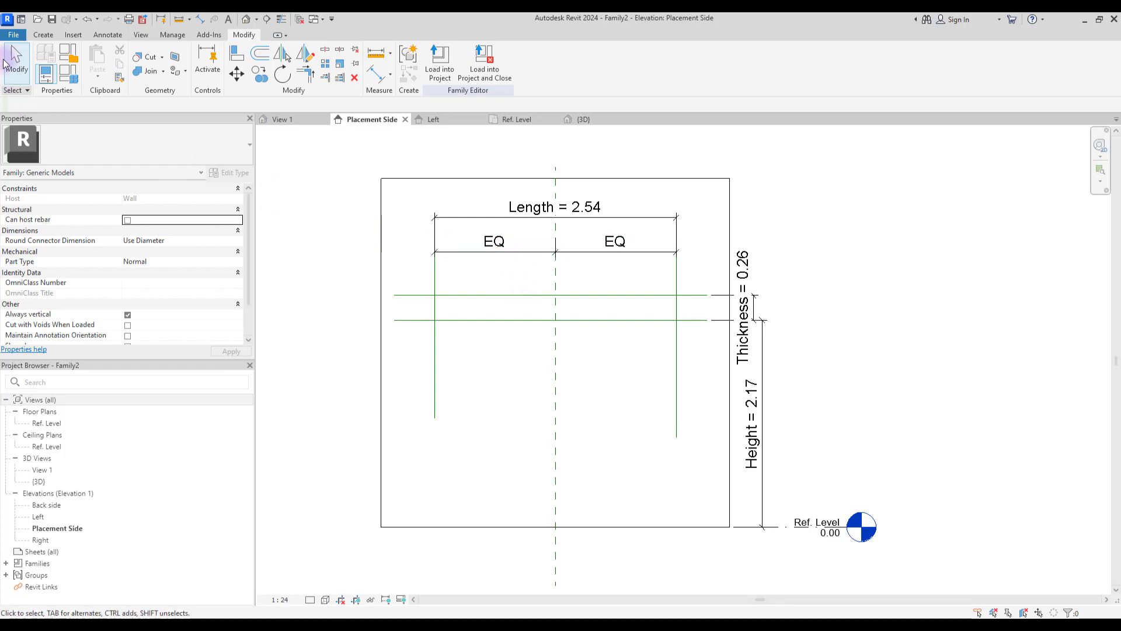
# Start an extrusion and sketch a thin rectangle about 2.24 m long inside the area enclosed by the four reference lines
pyautogui.click(42, 35)
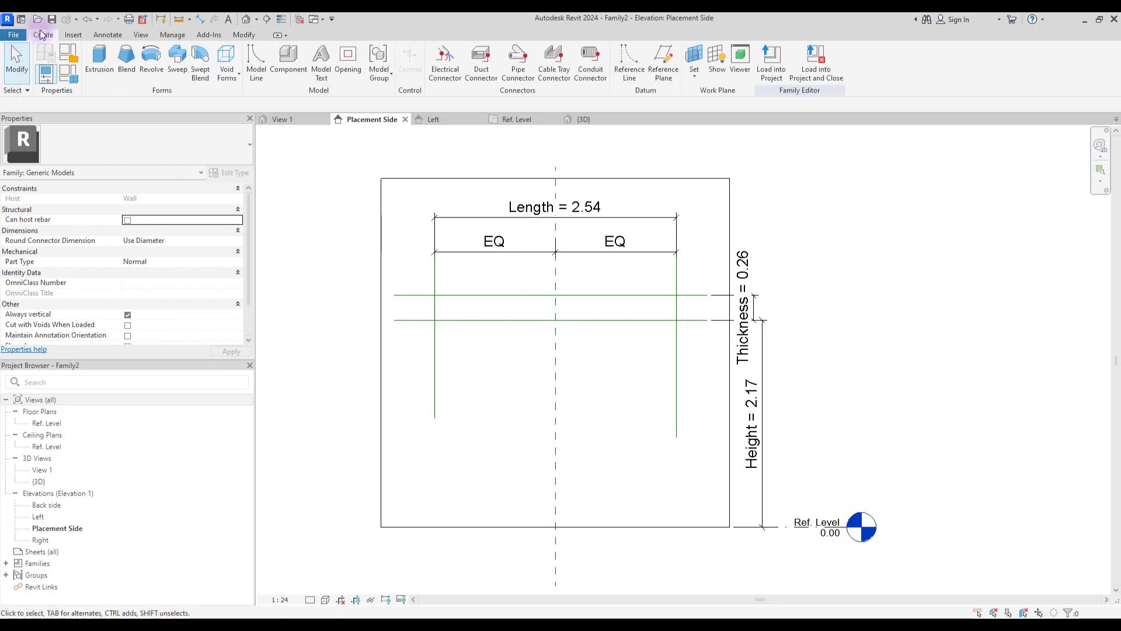
pyautogui.click(99, 58)
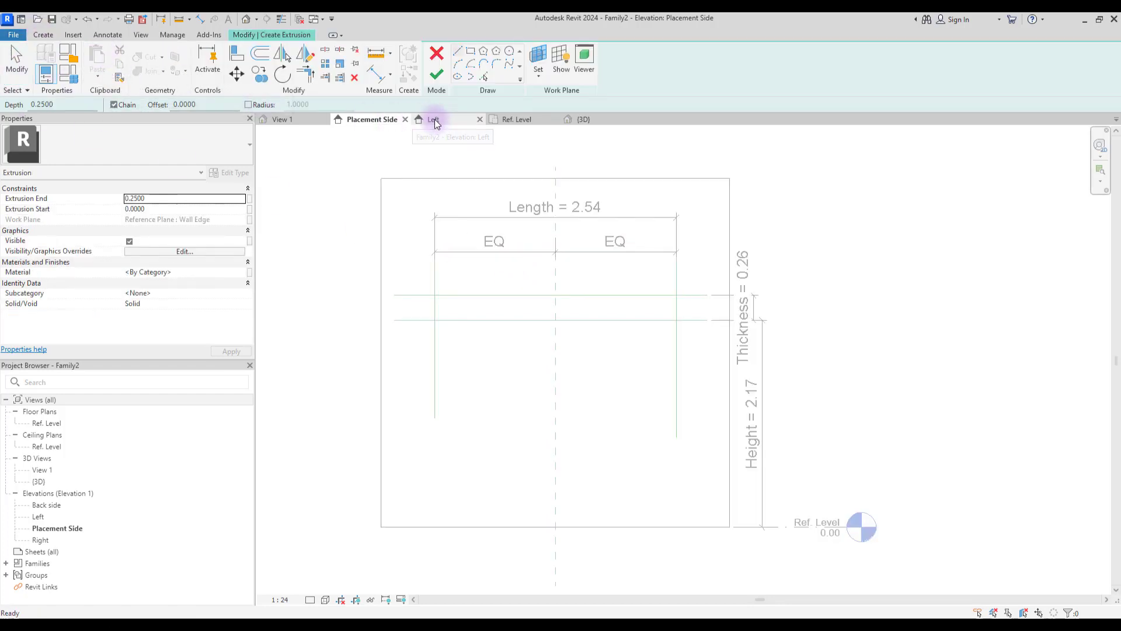
pyautogui.click(470, 50)
pyautogui.click(445, 304)
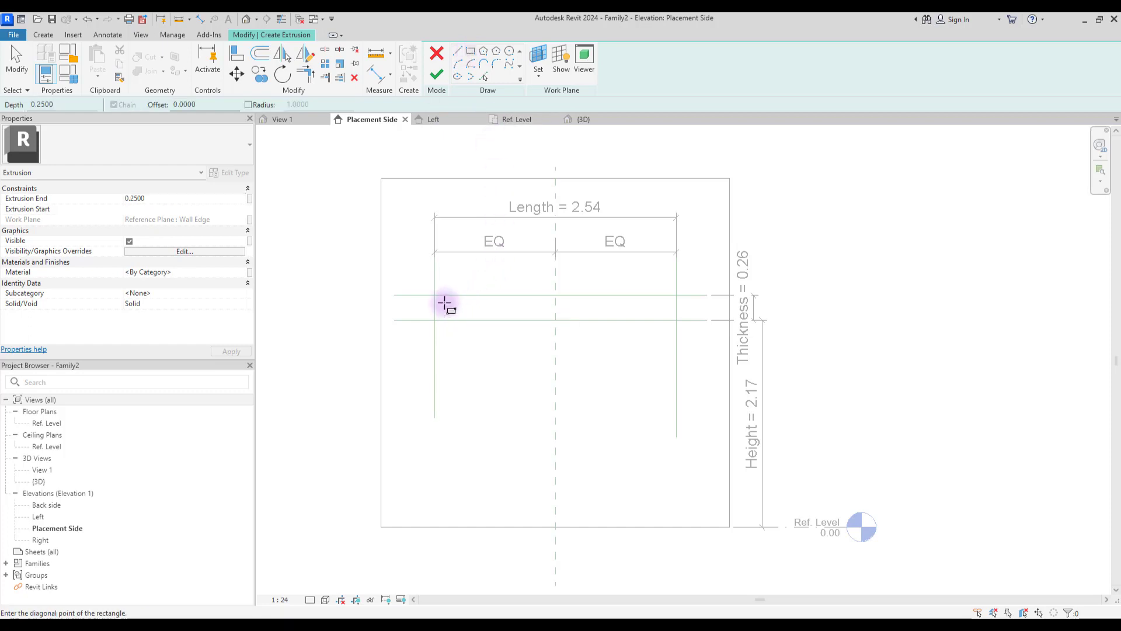
pyautogui.click(658, 312)
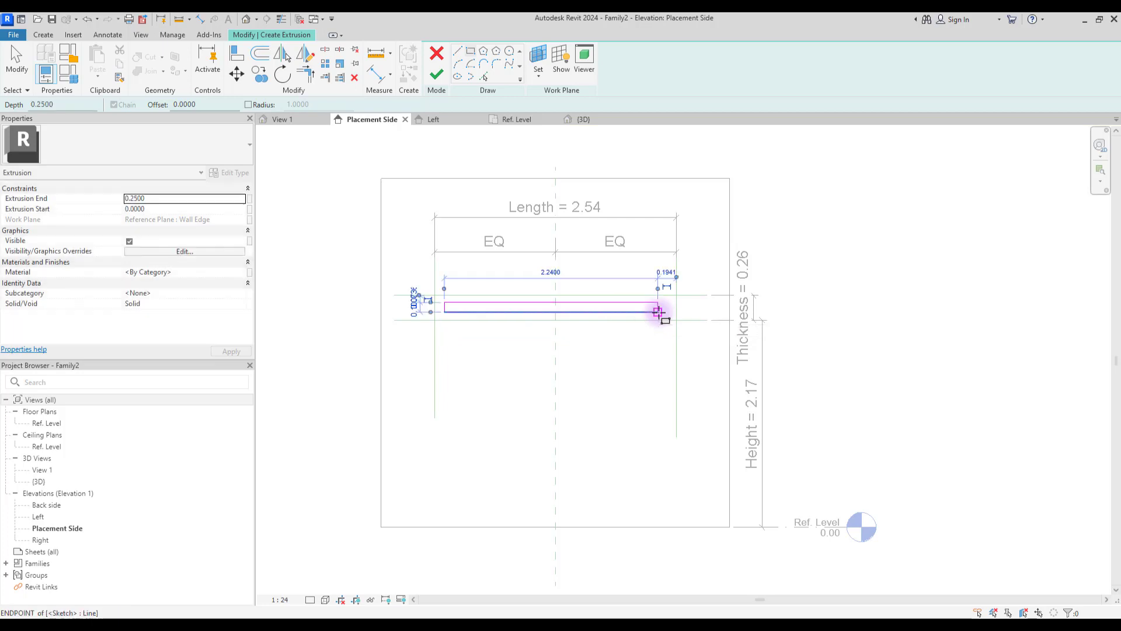
pyautogui.press('Escape')
pyautogui.press('Escape')
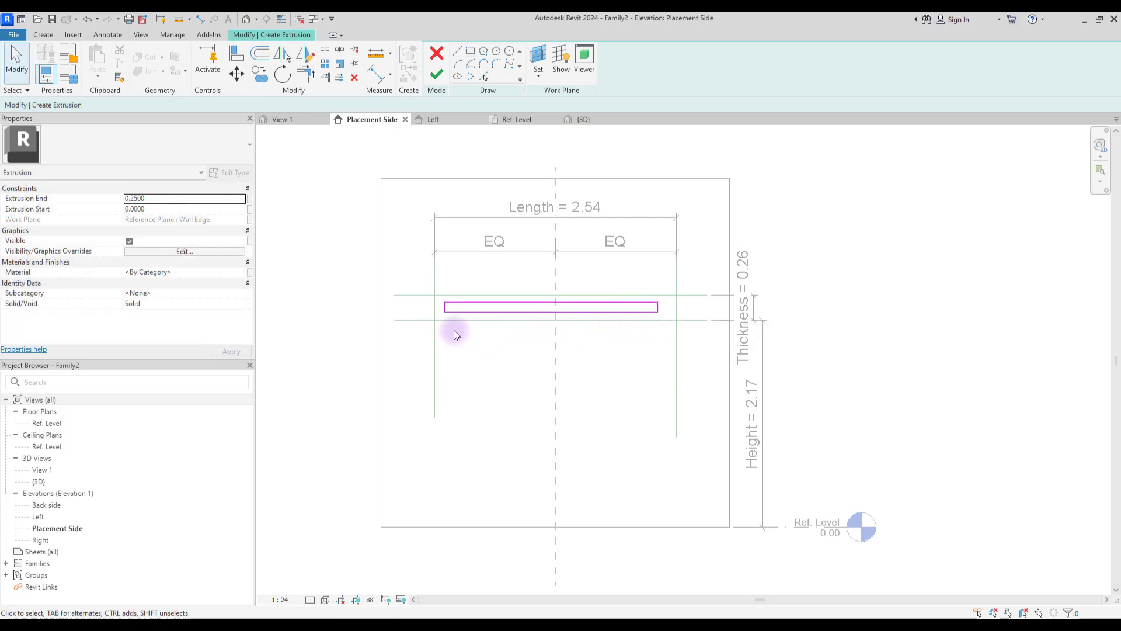
# Align and lock the sketched rectangle's top and bottom edges to the two horizontal reference lines
pyautogui.click(237, 53)
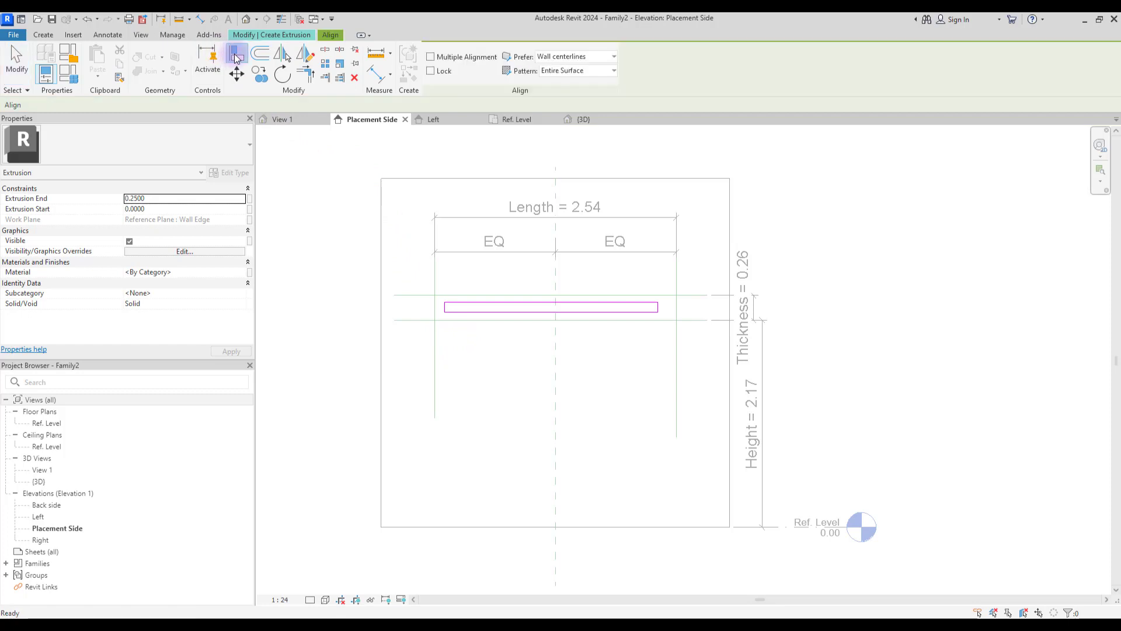
pyautogui.scroll(3, 541, 340)
pyautogui.moveTo(393, 238); pyautogui.dragTo(441, 235, button='middle')
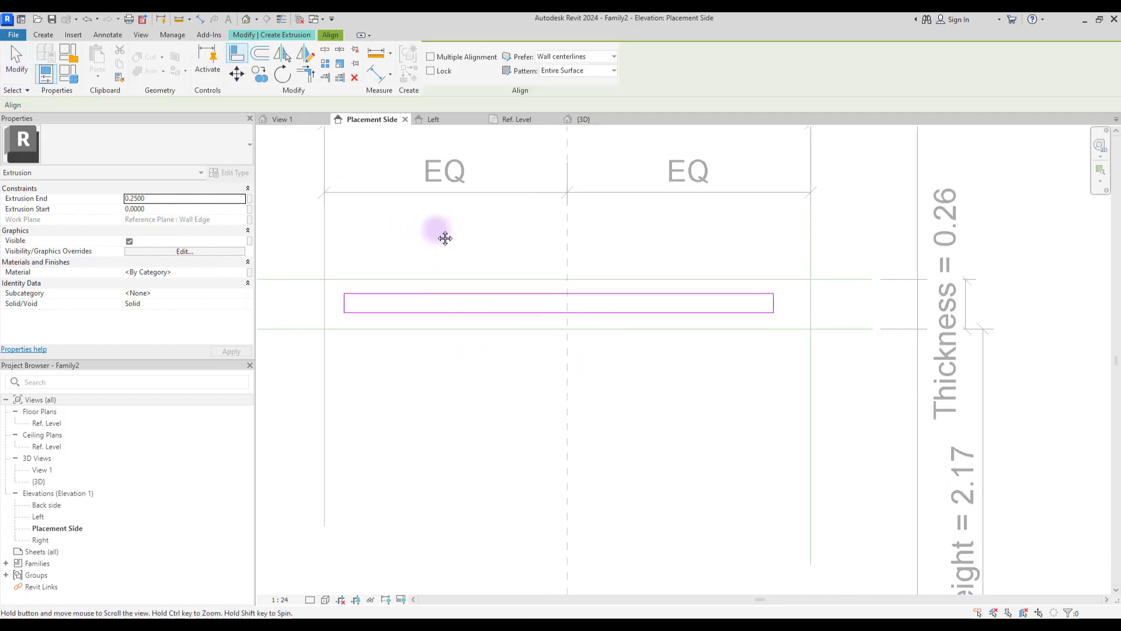
pyautogui.scroll(1, 440, 235)
pyautogui.click(484, 287)
pyautogui.click(493, 304)
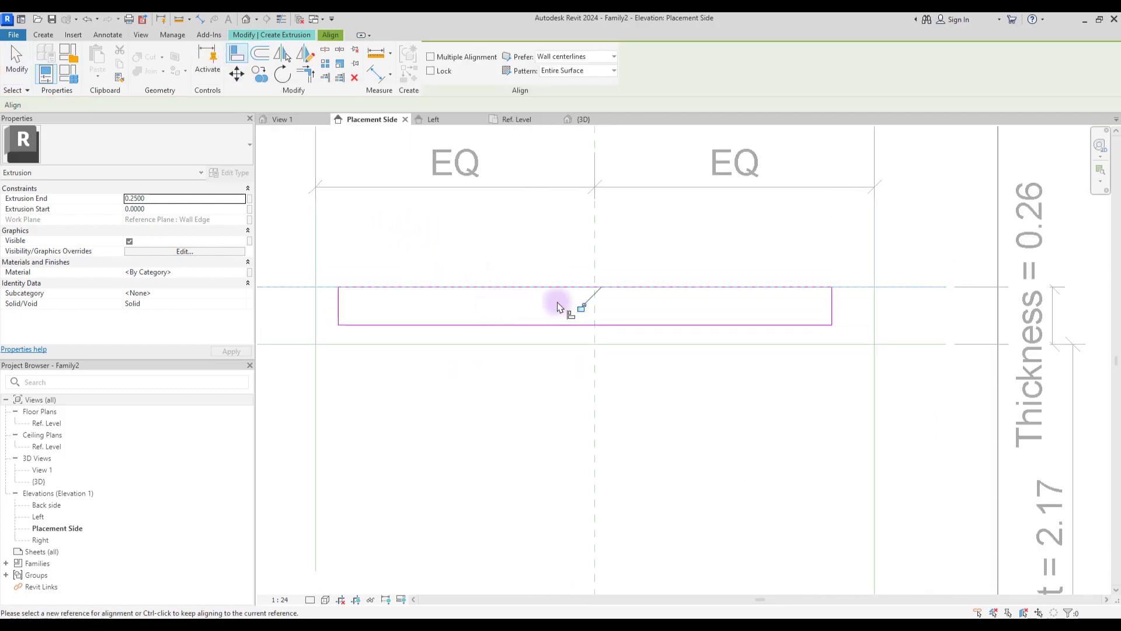
pyautogui.click(426, 343)
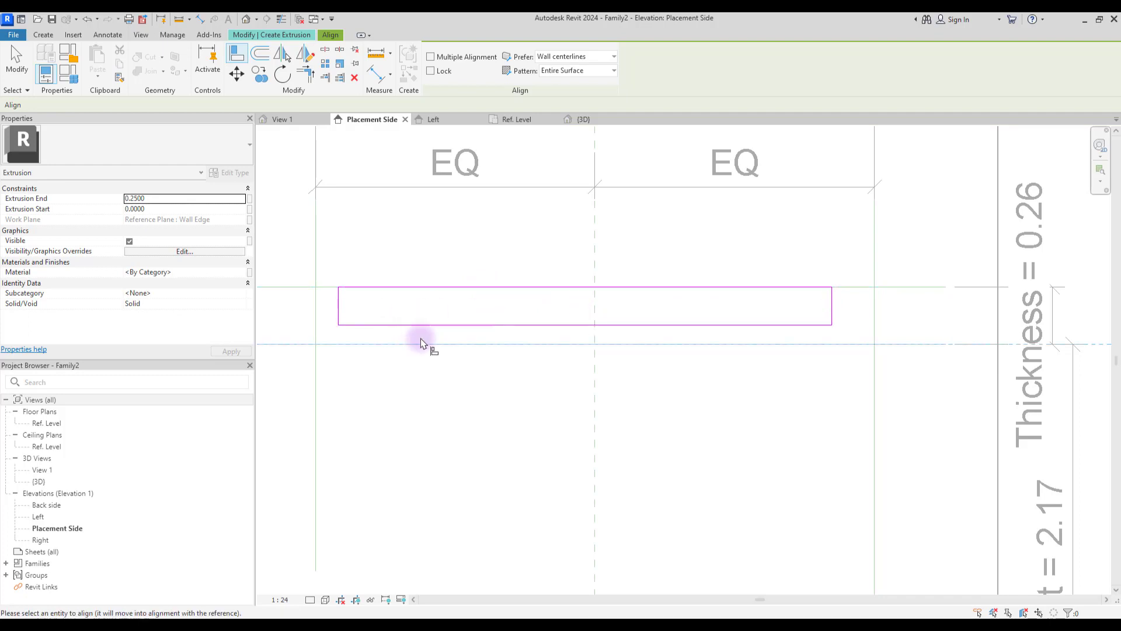
pyautogui.click(446, 325)
pyautogui.click(621, 322)
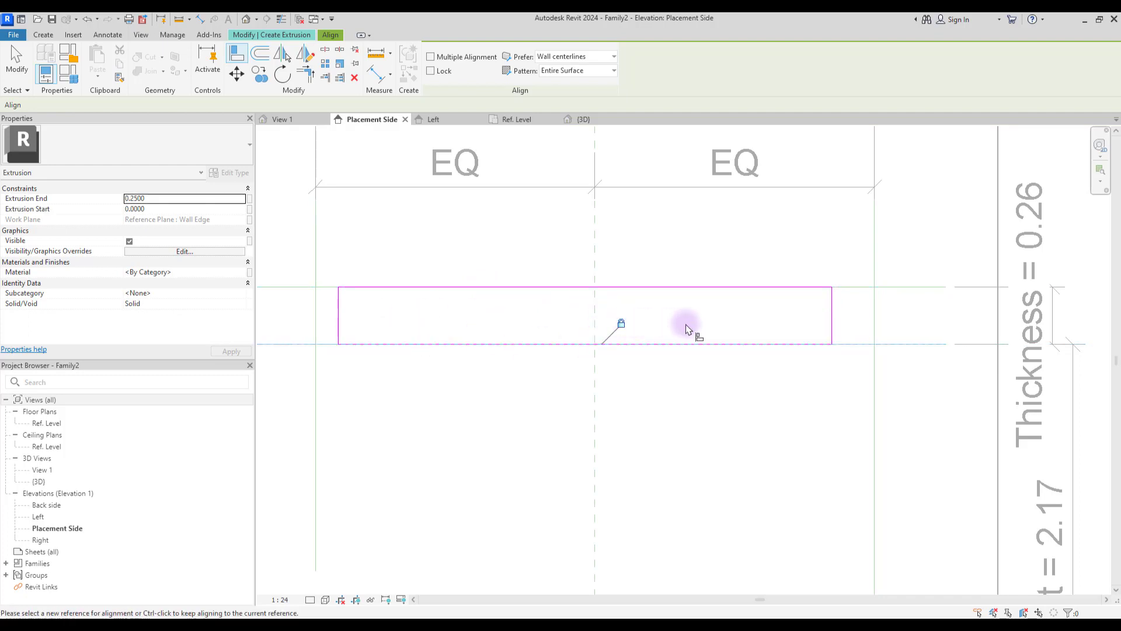
# Align the rectangle's right and left edges to the two vertical reference lines, and finish the extrusion
pyautogui.click(876, 320)
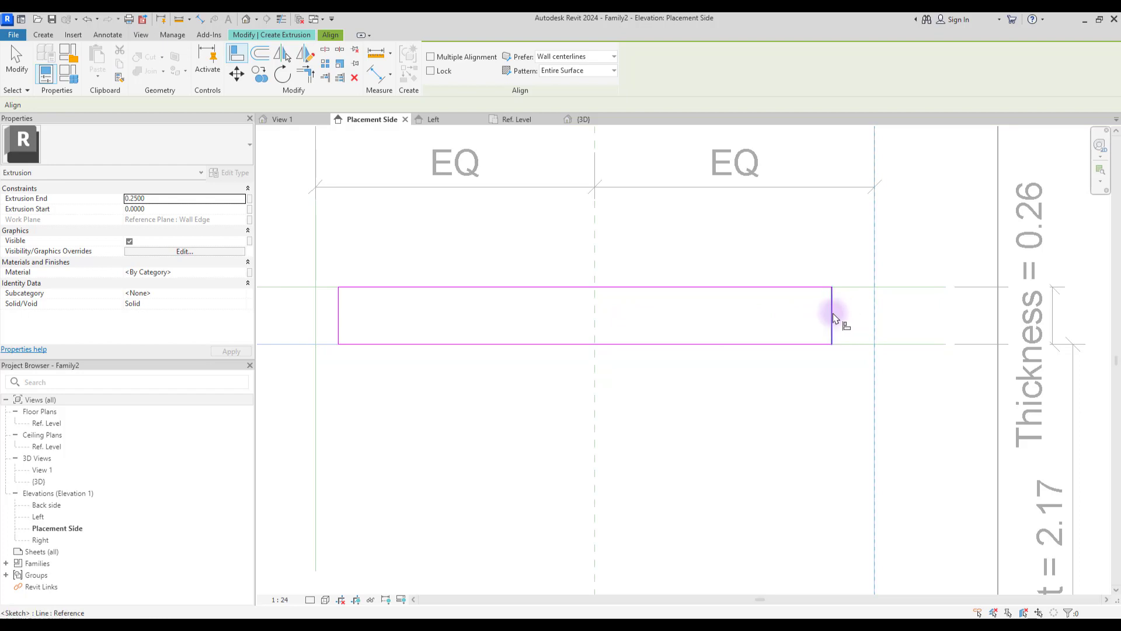
pyautogui.click(832, 320)
pyautogui.click(316, 387)
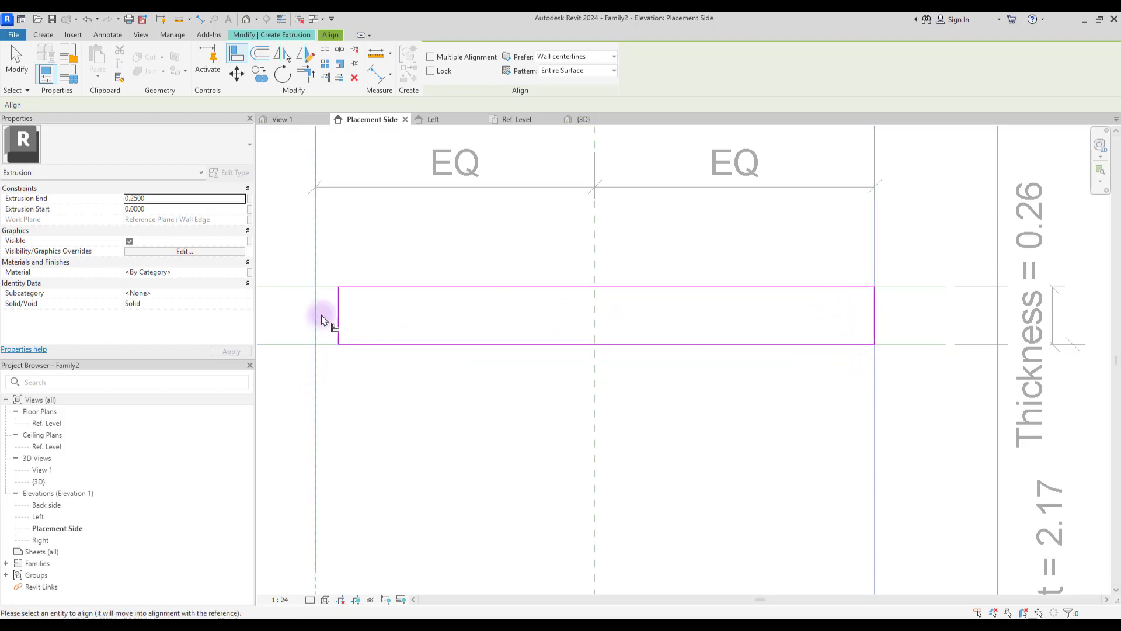
pyautogui.click(338, 316)
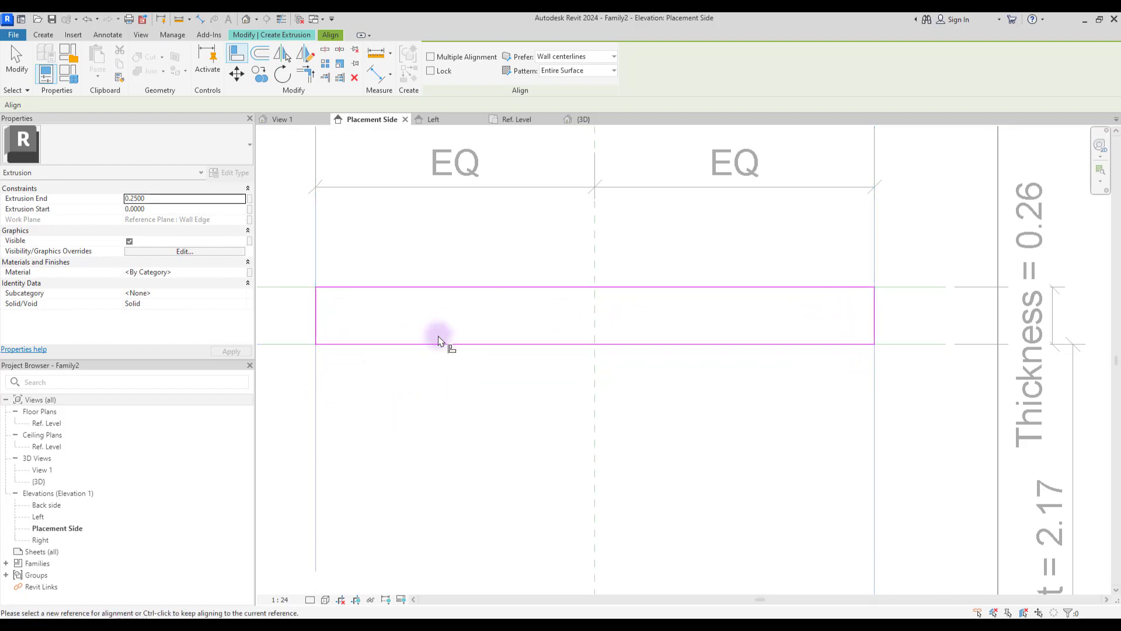
pyautogui.press('Escape')
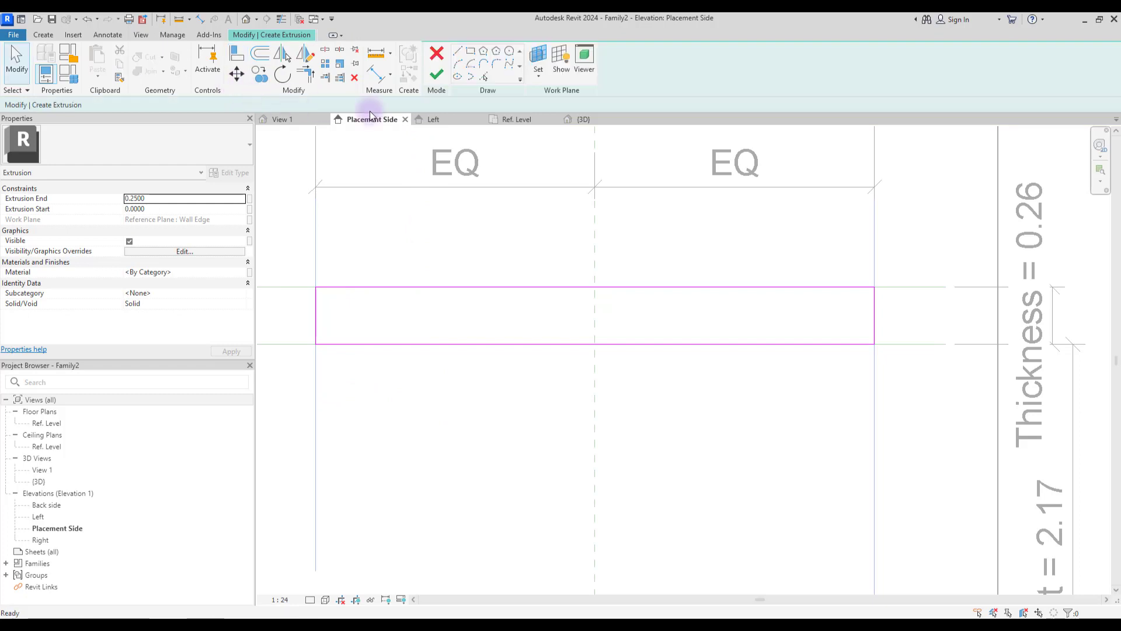
pyautogui.click(438, 76)
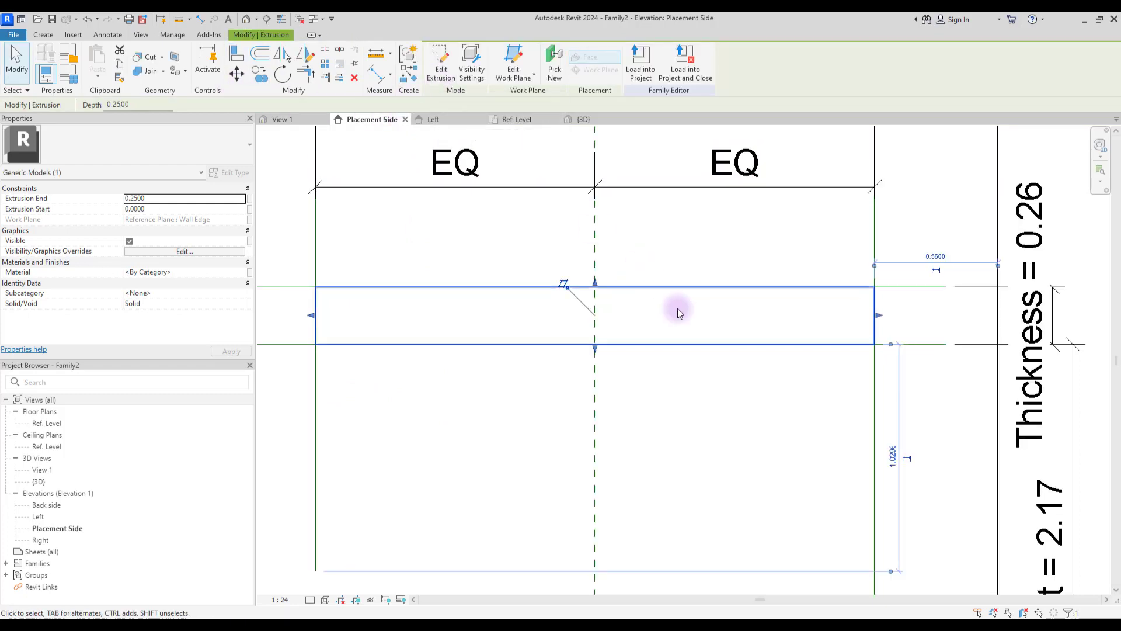
pyautogui.scroll(-3, 671, 308)
pyautogui.click(669, 335)
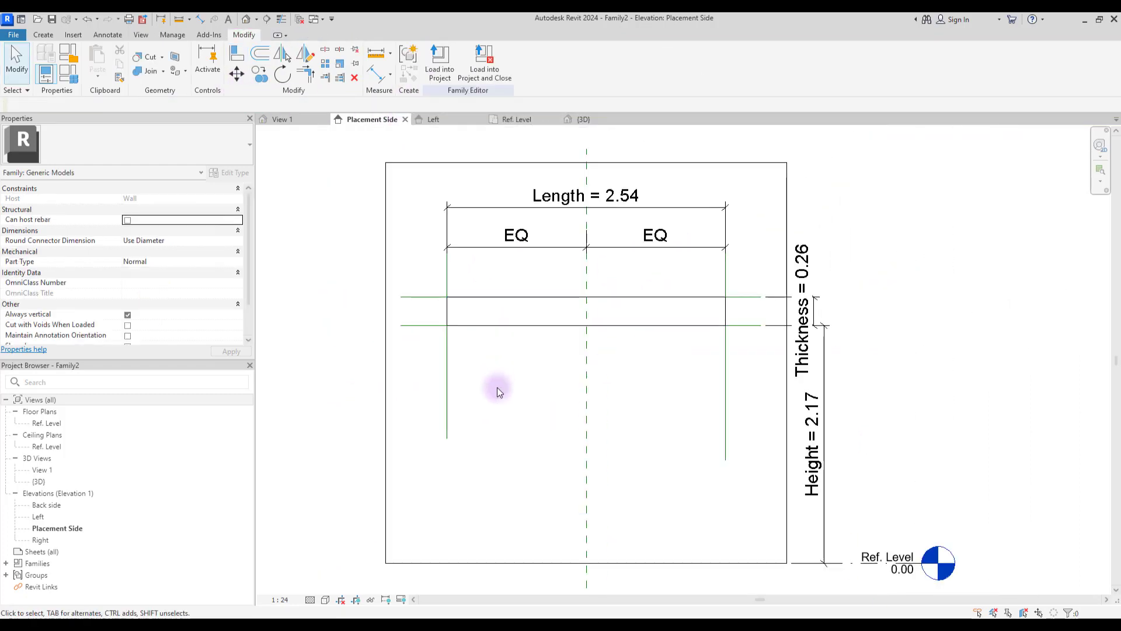
# Assign the Analytical Panels material to the shelf extrusion and display the Placement Side elevation with coloured surfaces
pyautogui.click(513, 325)
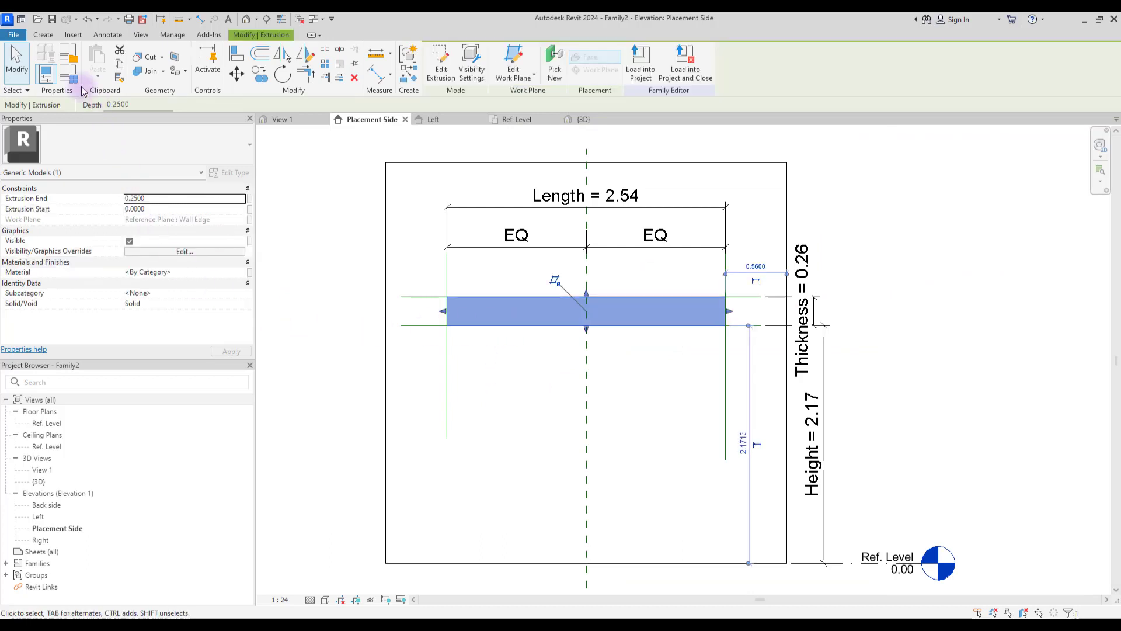
pyautogui.click(242, 274)
pyautogui.click(242, 273)
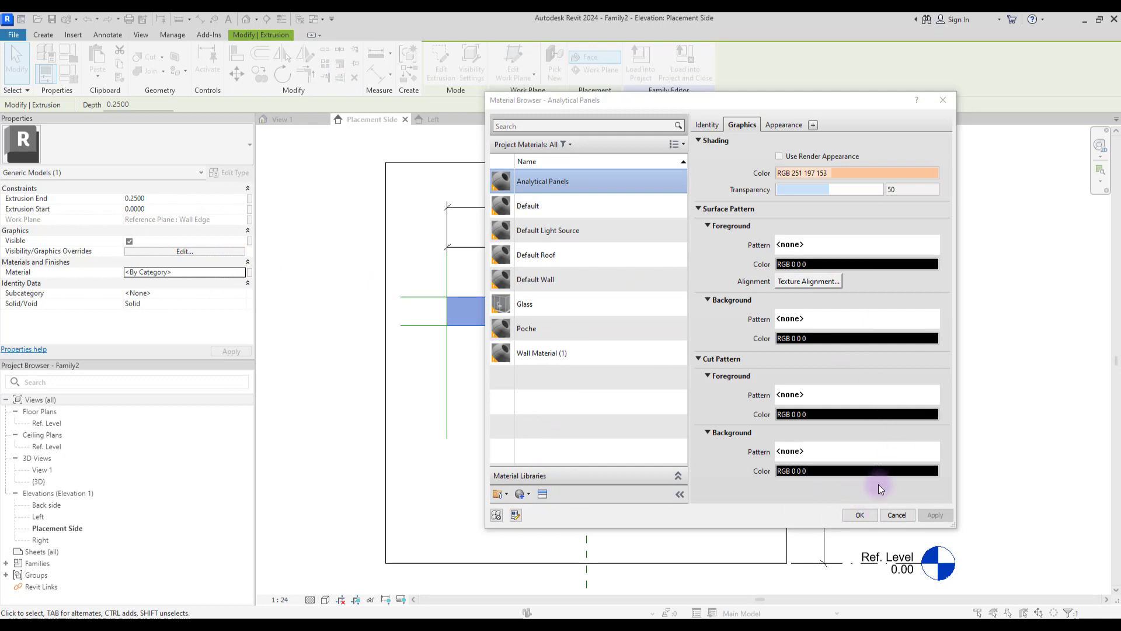
pyautogui.click(859, 514)
pyautogui.click(551, 425)
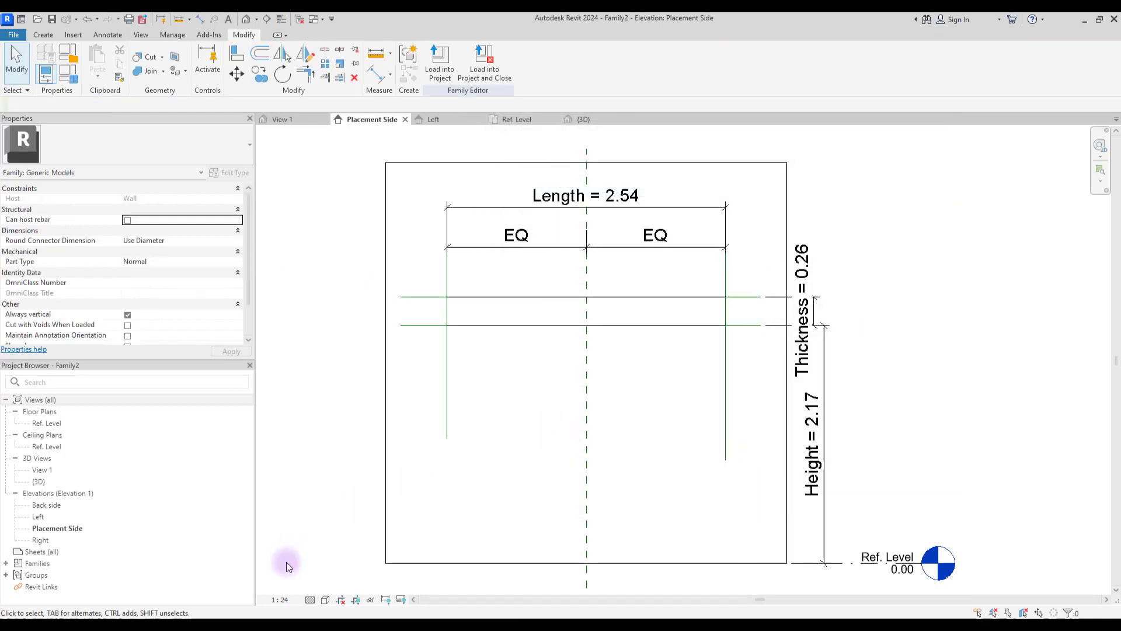
pyautogui.click(326, 599)
pyautogui.click(342, 557)
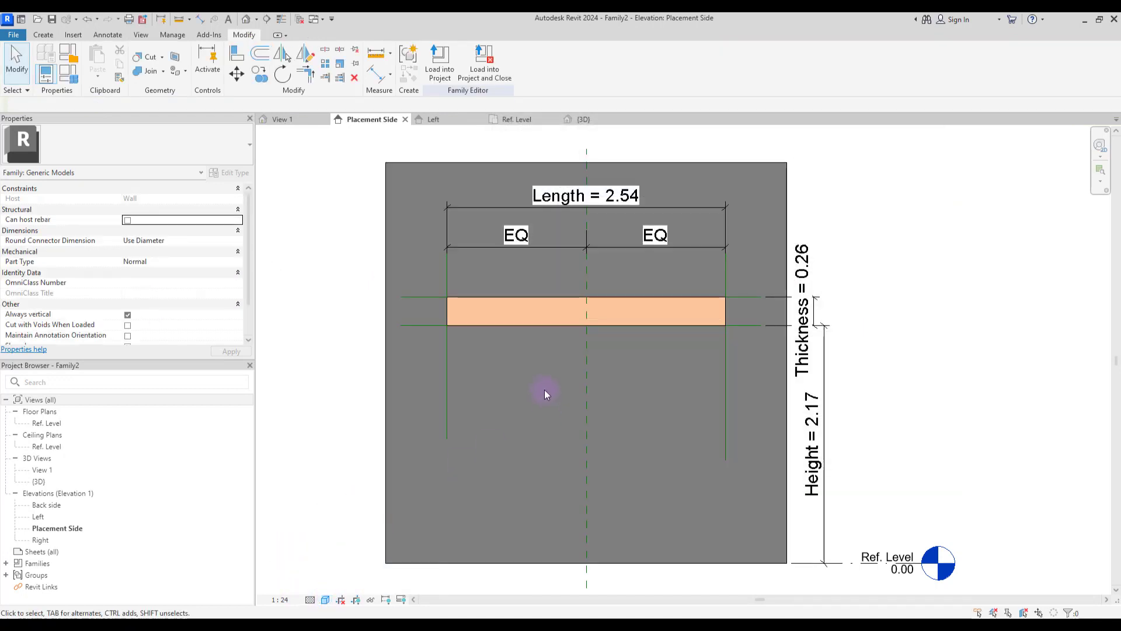
# Set the family type parameters Height to 2, Length to 2 and Thickness to 0.1, and apply them
pyautogui.click(68, 73)
pyautogui.write('2')
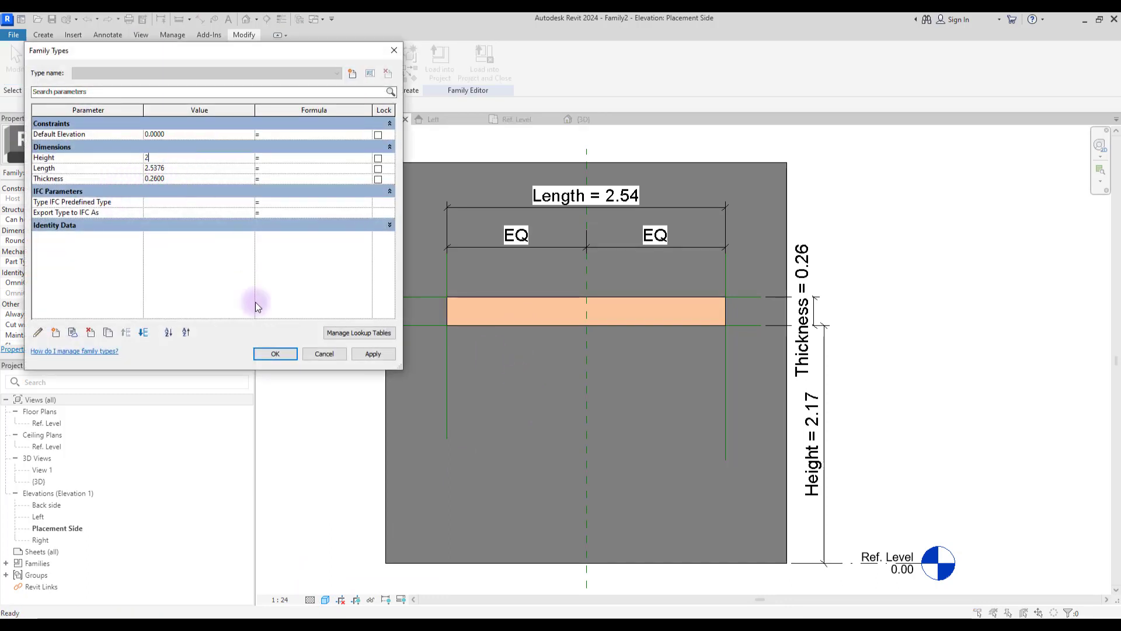
pyautogui.click(372, 353)
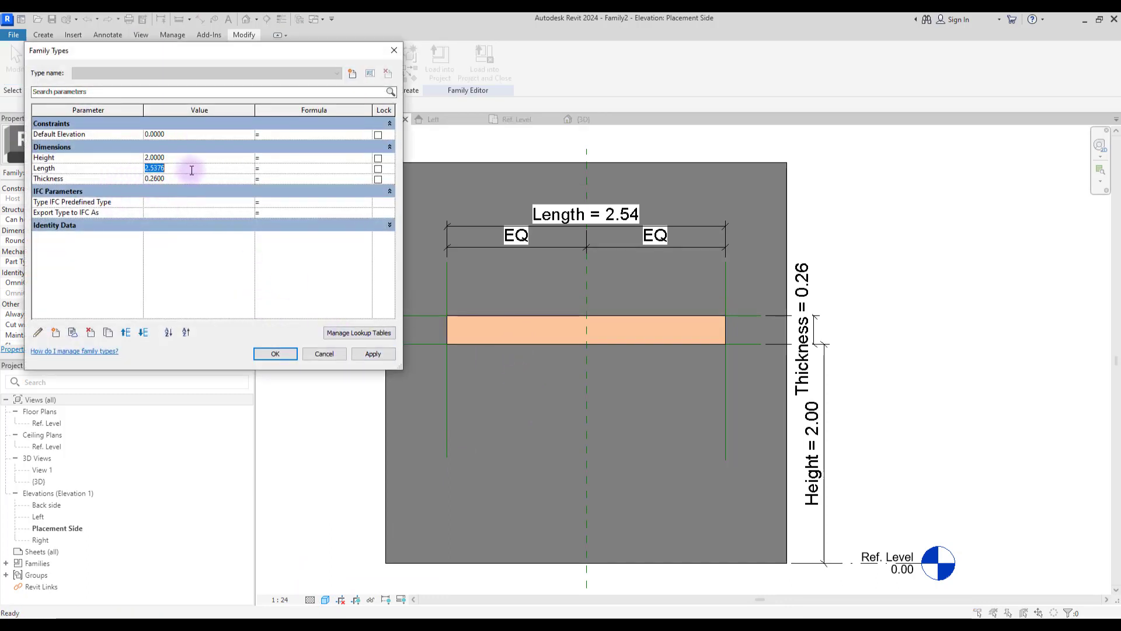
pyautogui.write('2')
pyautogui.click(380, 354)
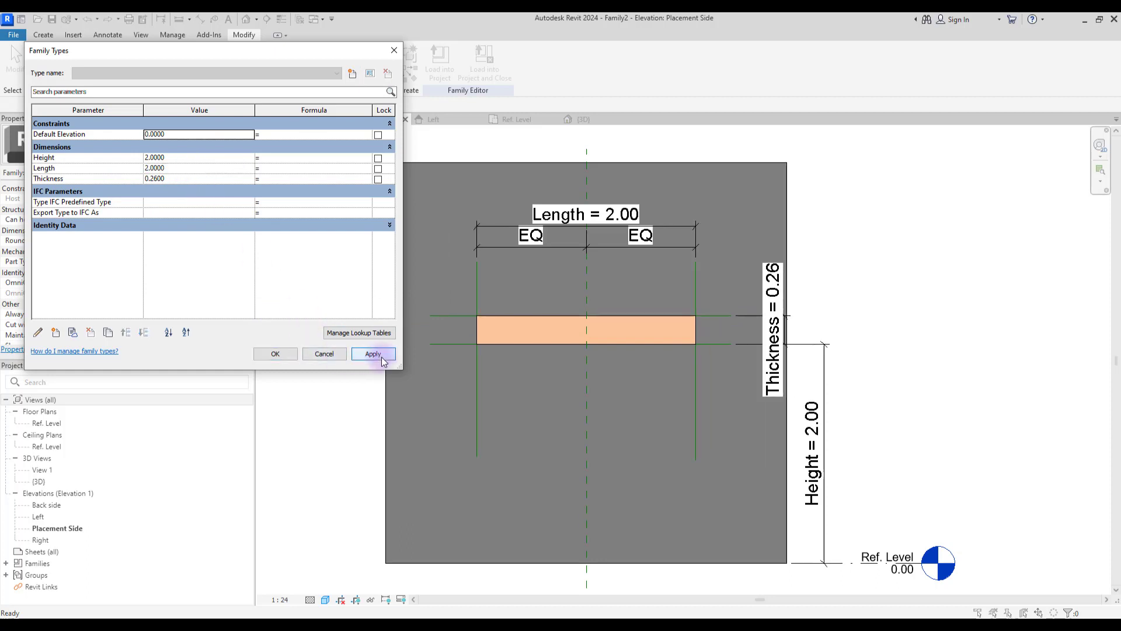
pyautogui.click(178, 178)
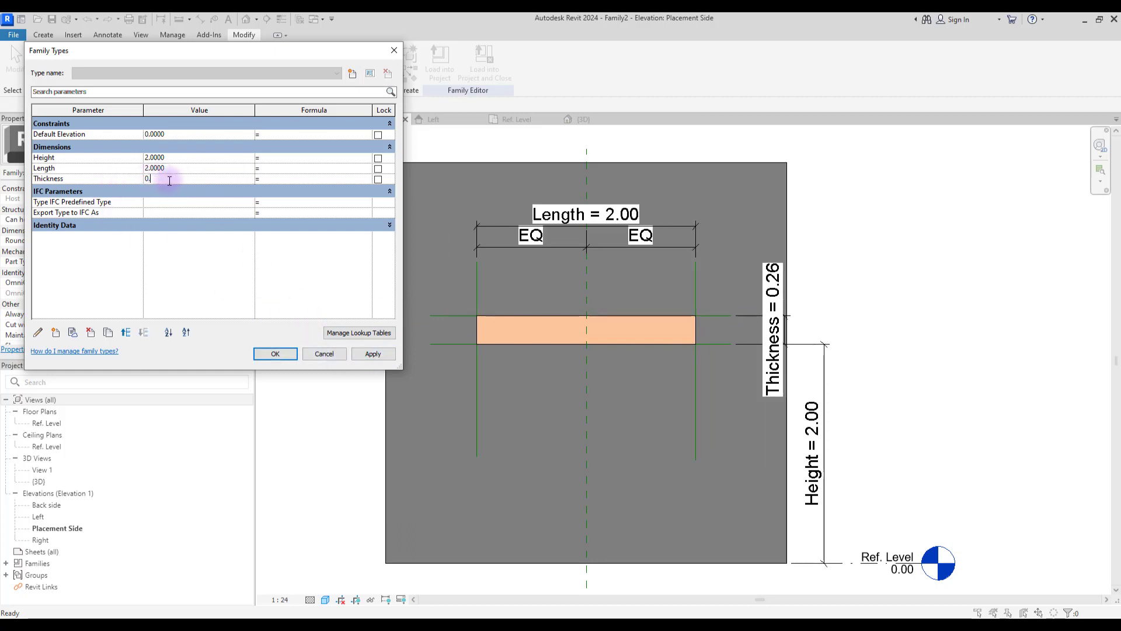
pyautogui.click(368, 355)
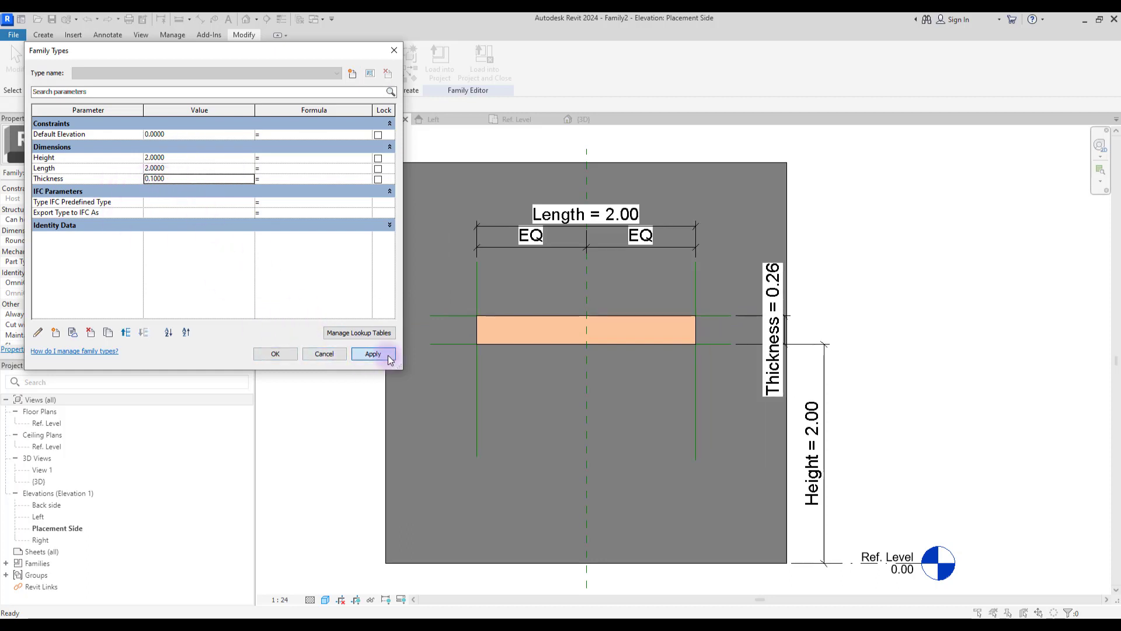
pyautogui.click(282, 355)
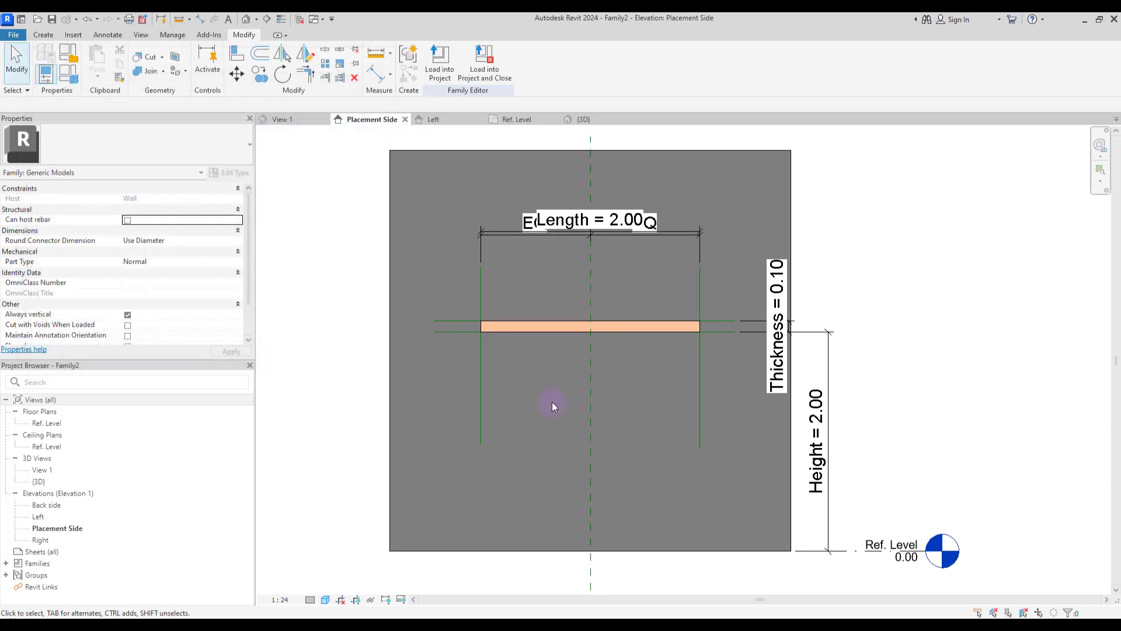
# In the Left elevation, move the shelf extrusion's front and back faces to the Placement Side, clear of the wall
pyautogui.click(451, 121)
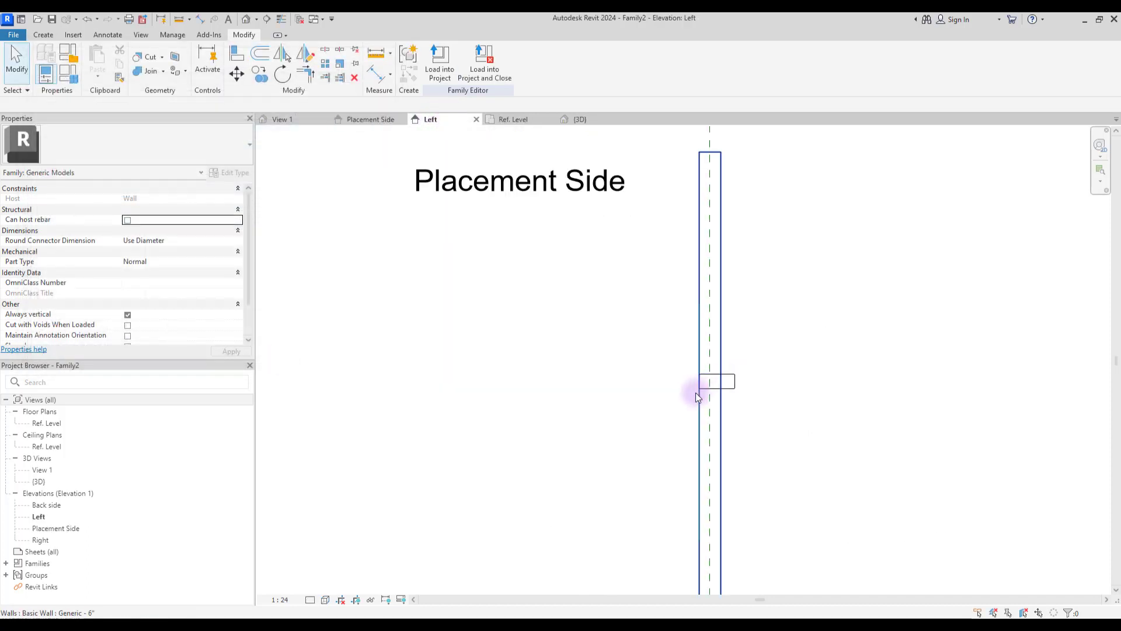
pyautogui.click(733, 394)
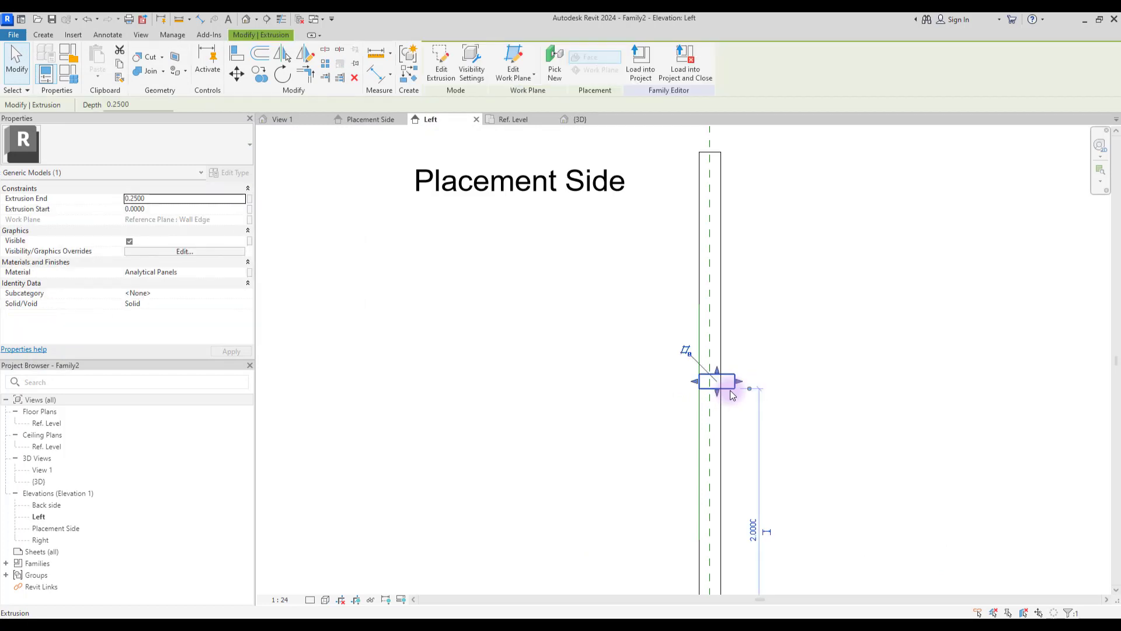
pyautogui.moveTo(740, 386); pyautogui.dragTo(673, 385)
pyautogui.click(661, 442)
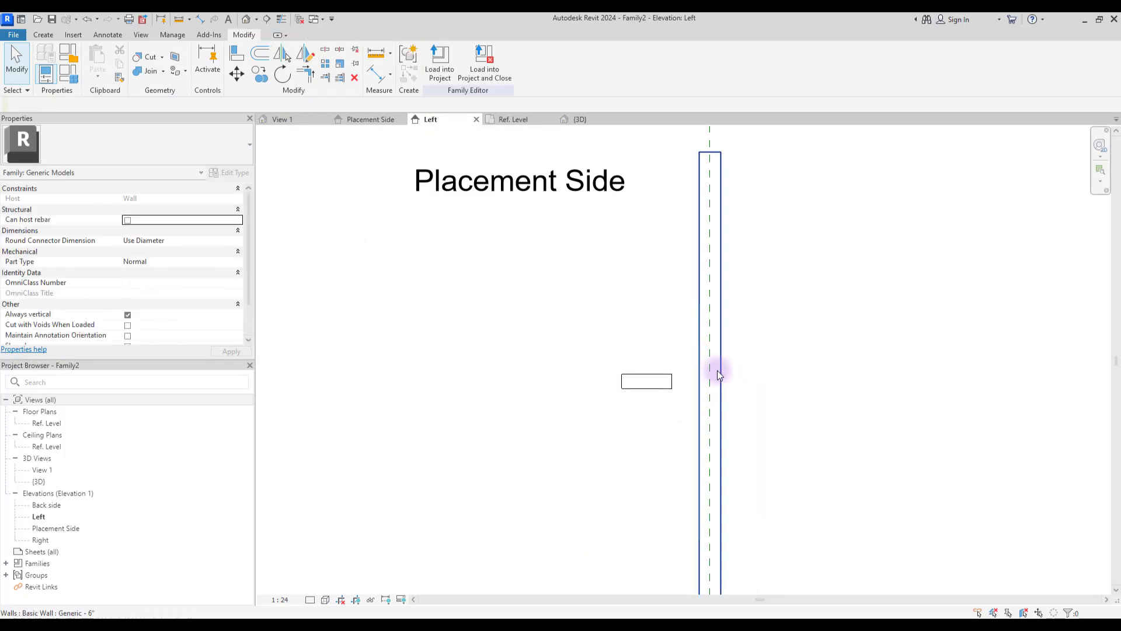
# Set the Left elevation's detail level to Fine and display it with coloured surfaces
pyautogui.click(310, 600)
pyautogui.click(327, 587)
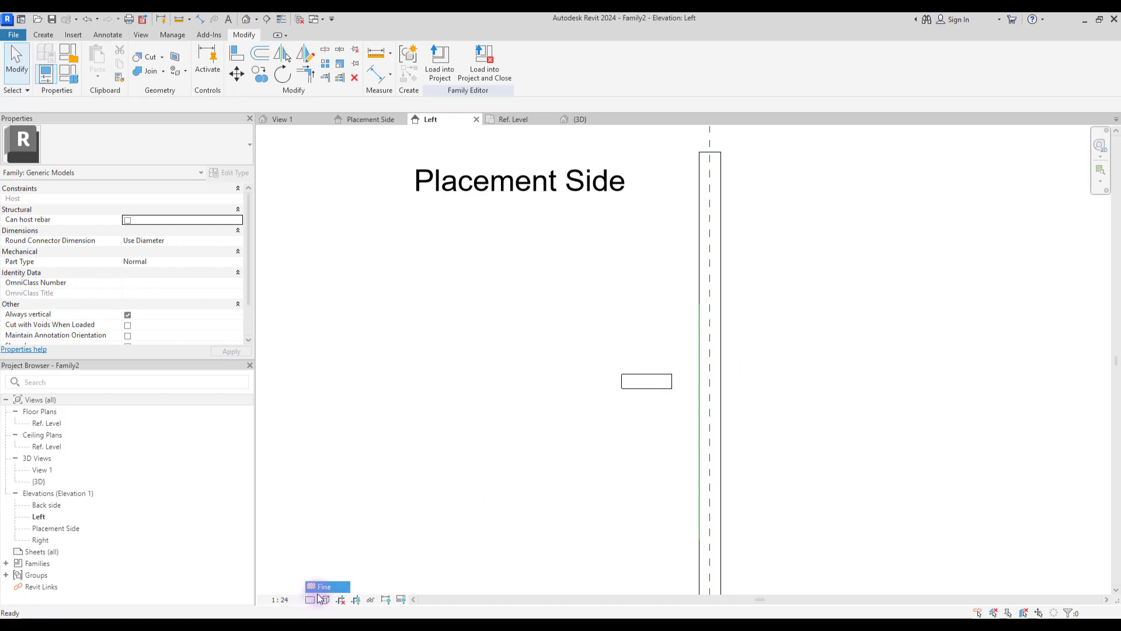
pyautogui.click(325, 599)
pyautogui.click(346, 565)
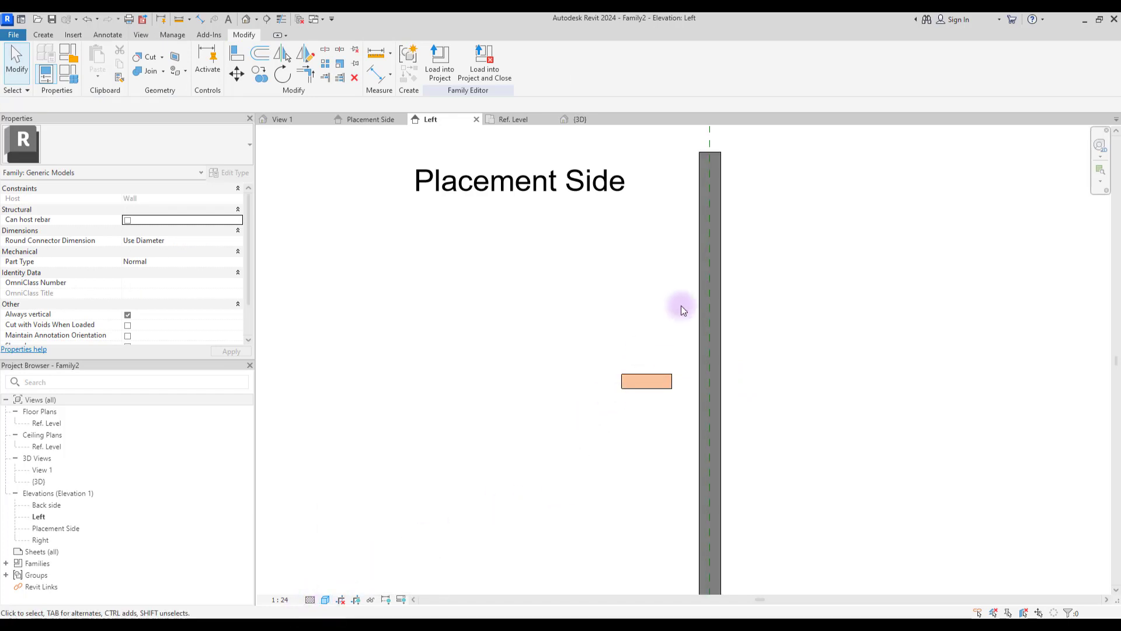
# Draw two vertical reference lines in the Left elevation, one between the shelf and the wall and one beyond the shelf's outer end
pyautogui.scroll(2, 676, 318)
pyautogui.moveTo(657, 377); pyautogui.dragTo(641, 401, button='middle')
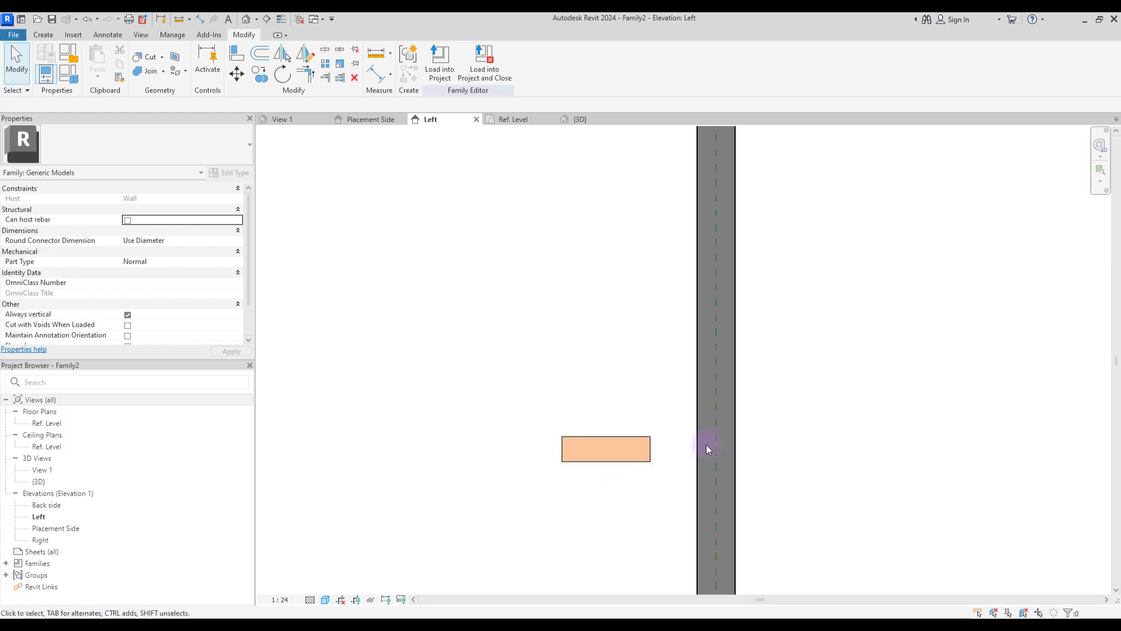
pyautogui.press('r')
pyautogui.press('l')
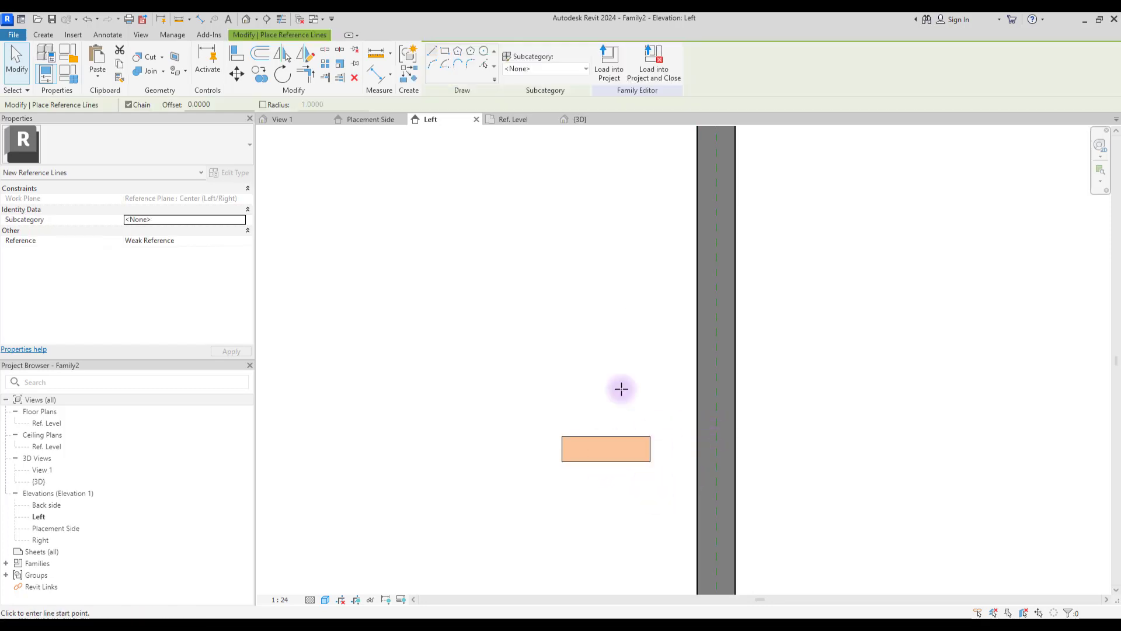
pyautogui.click(675, 315)
pyautogui.click(677, 528)
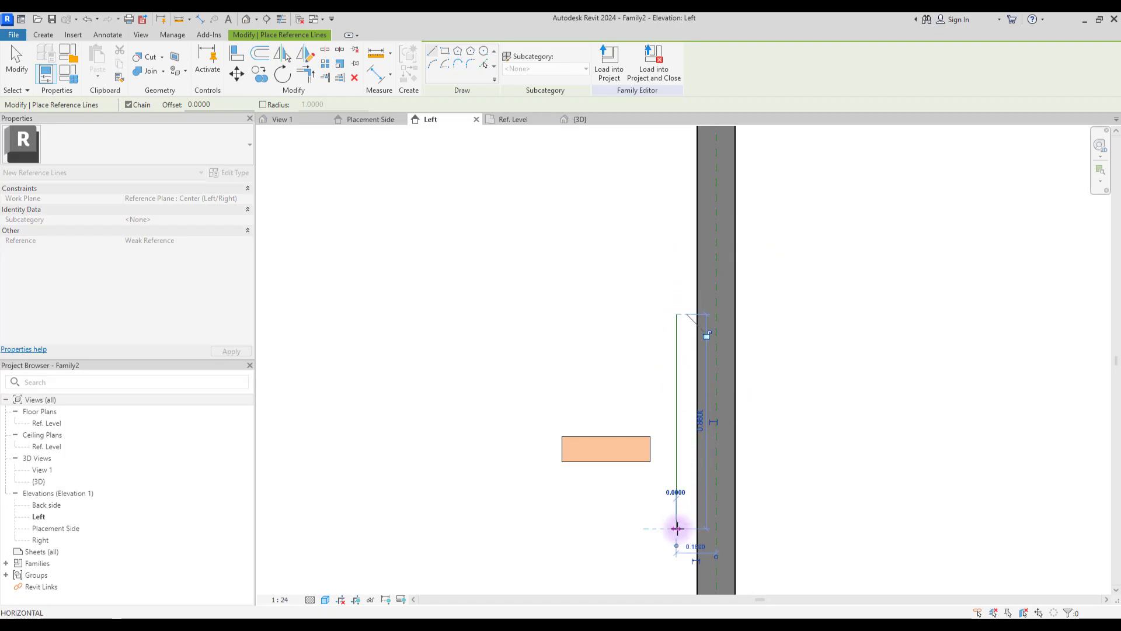
pyautogui.press('Escape')
pyautogui.click(528, 320)
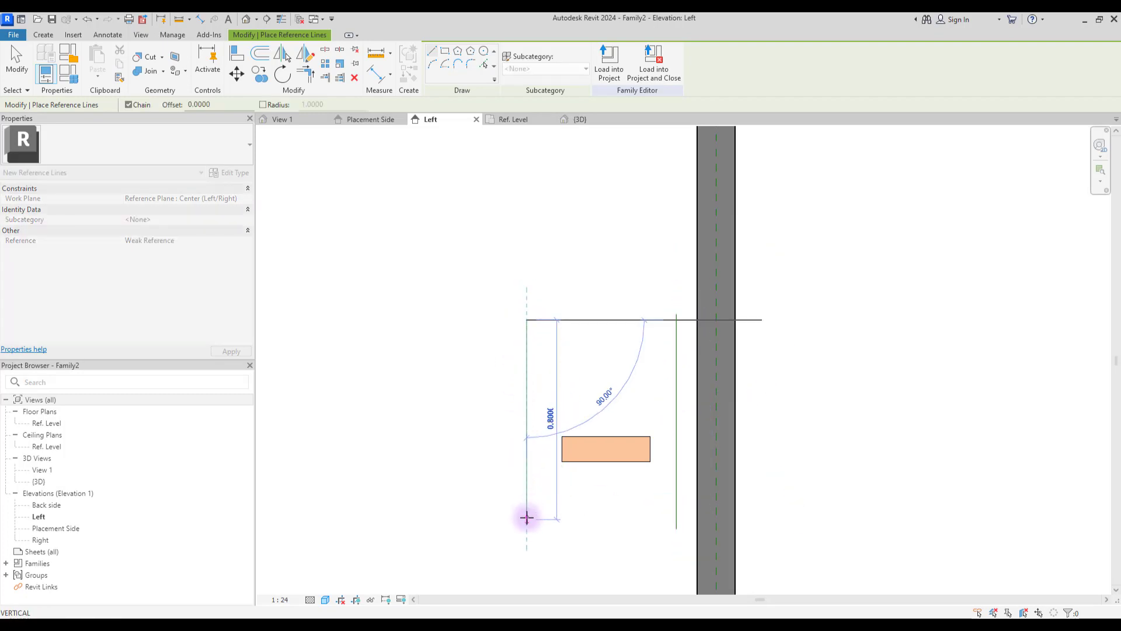
pyautogui.click(527, 519)
pyautogui.press('Escape')
# Draw a third vertical reference line about 1.24 m long, close beside the wall's placement-side face
pyautogui.click(688, 256)
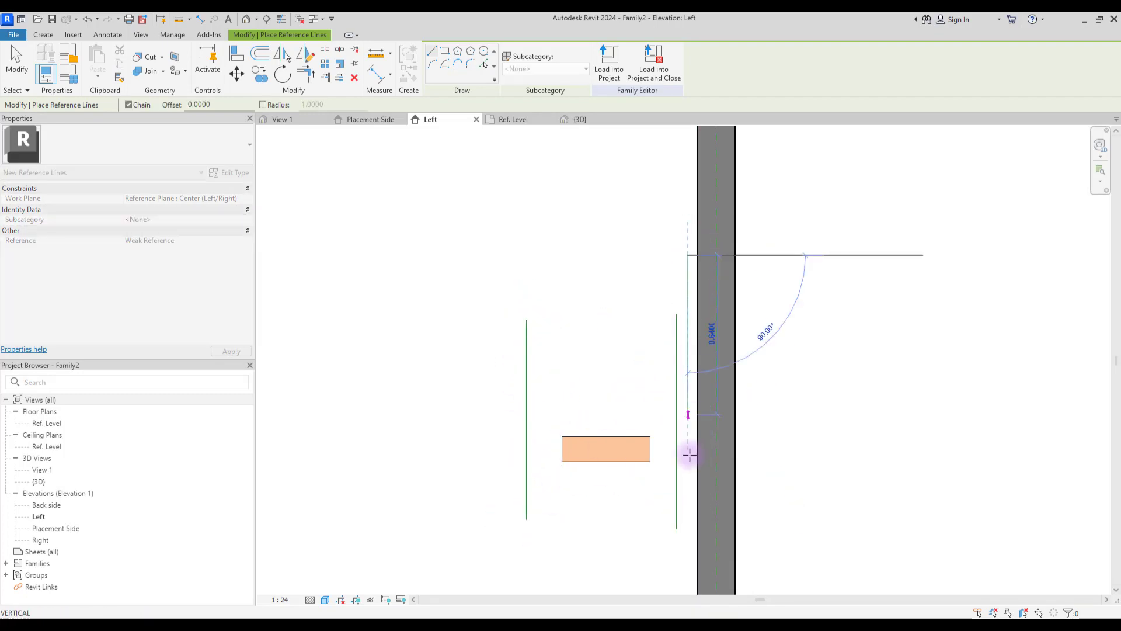
pyautogui.click(685, 563)
pyautogui.press('Escape')
pyautogui.press('Escape')
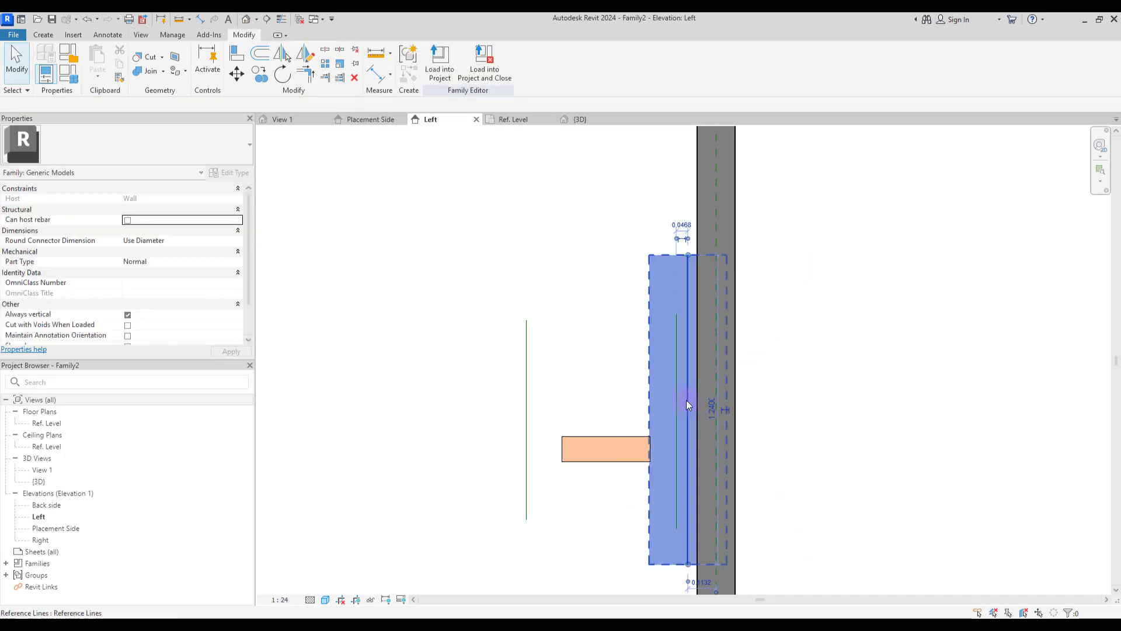
# Extend the reference line nearest the wall upward, and downward past the Ref. Level
pyautogui.click(676, 380)
pyautogui.click(580, 247)
pyautogui.click(685, 274)
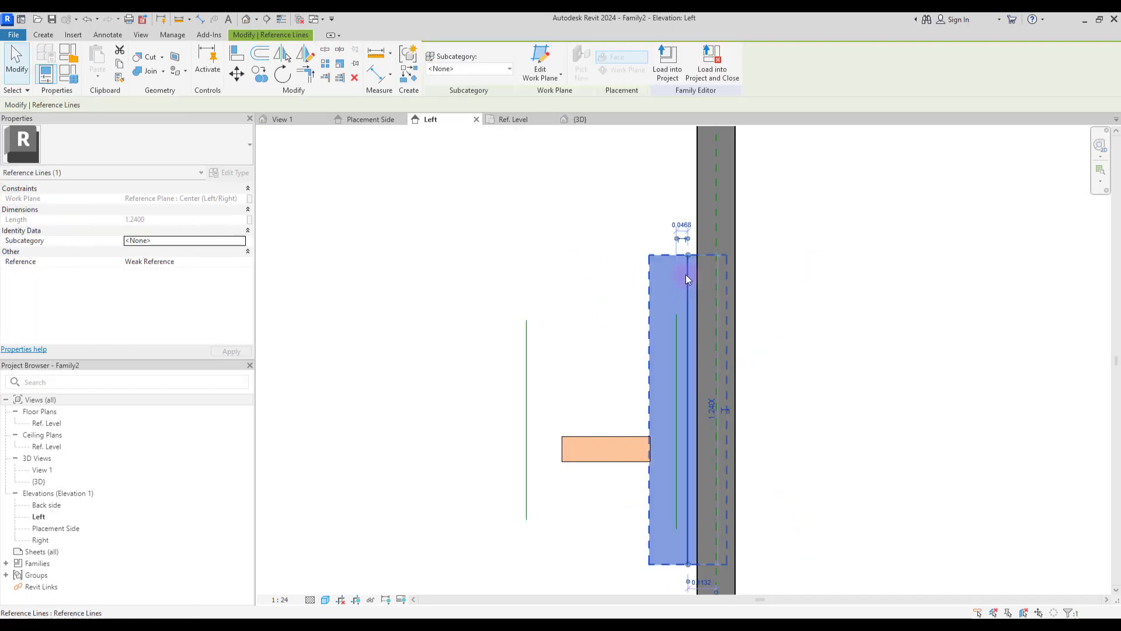
pyautogui.scroll(-3, 656, 283)
pyautogui.moveTo(671, 281); pyautogui.dragTo(671, 146)
pyautogui.moveTo(563, 445); pyautogui.dragTo(556, 355, button='middle')
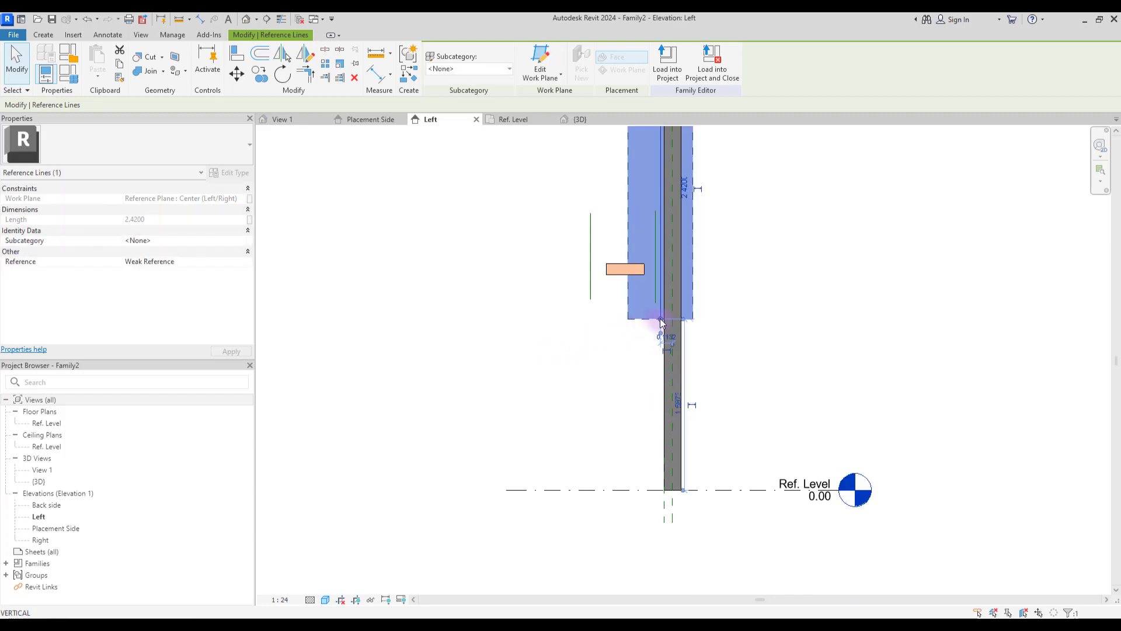
pyautogui.moveTo(661, 319); pyautogui.dragTo(660, 566)
pyautogui.click(746, 551)
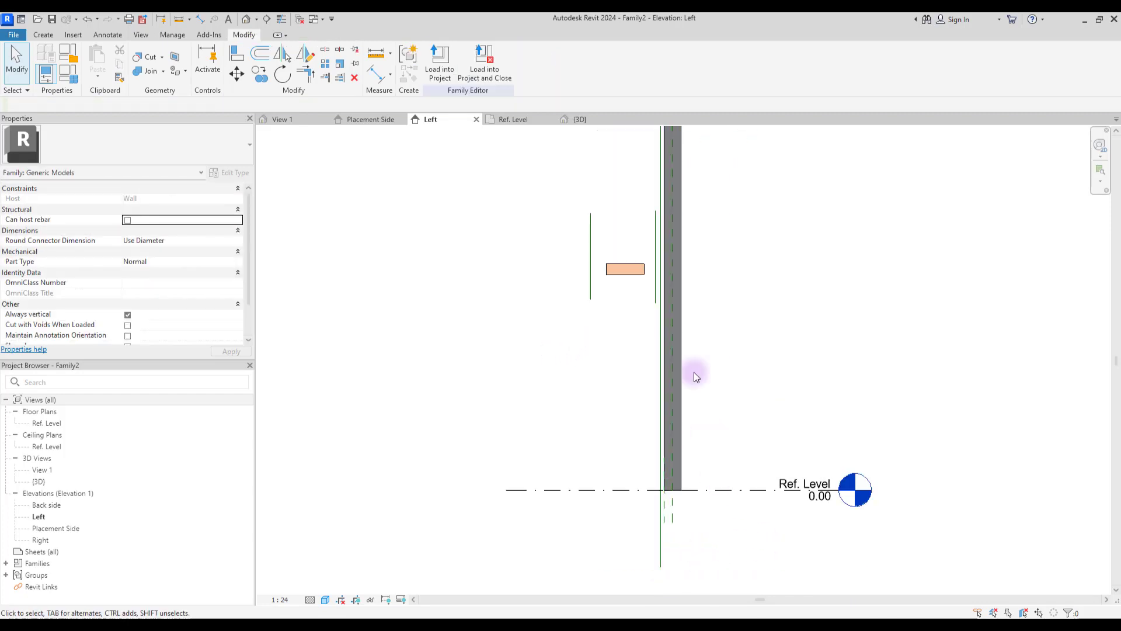
# Align the vertical reference line nearest the wall with the wall's placement-side face and lock the alignment
pyautogui.scroll(3, 651, 357)
pyautogui.press('a')
pyautogui.press('l')
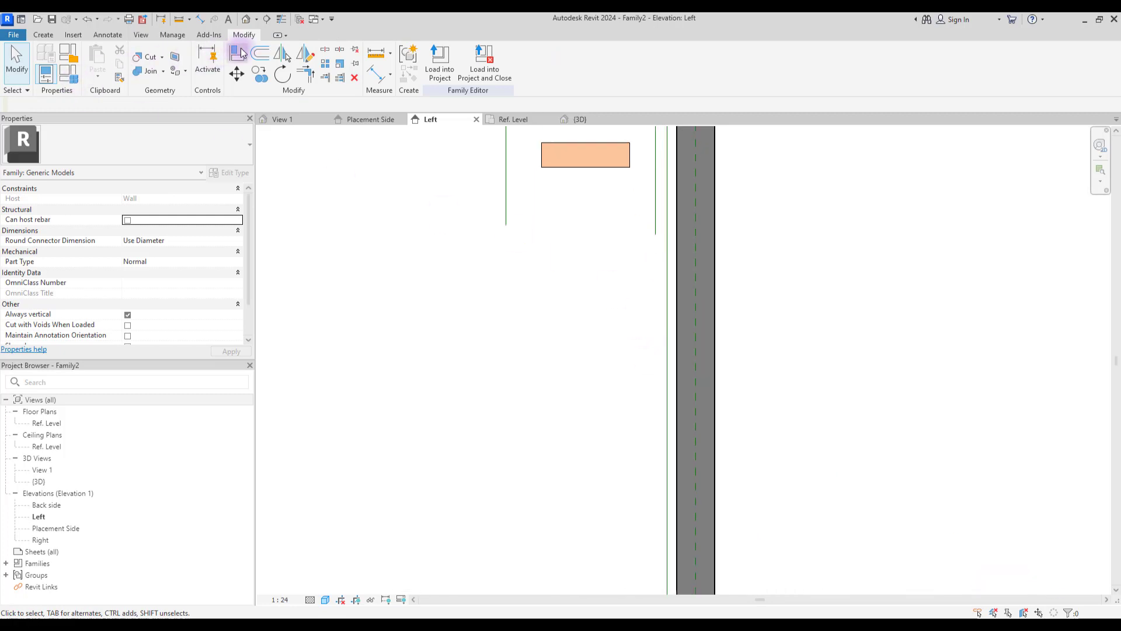
pyautogui.click(667, 295)
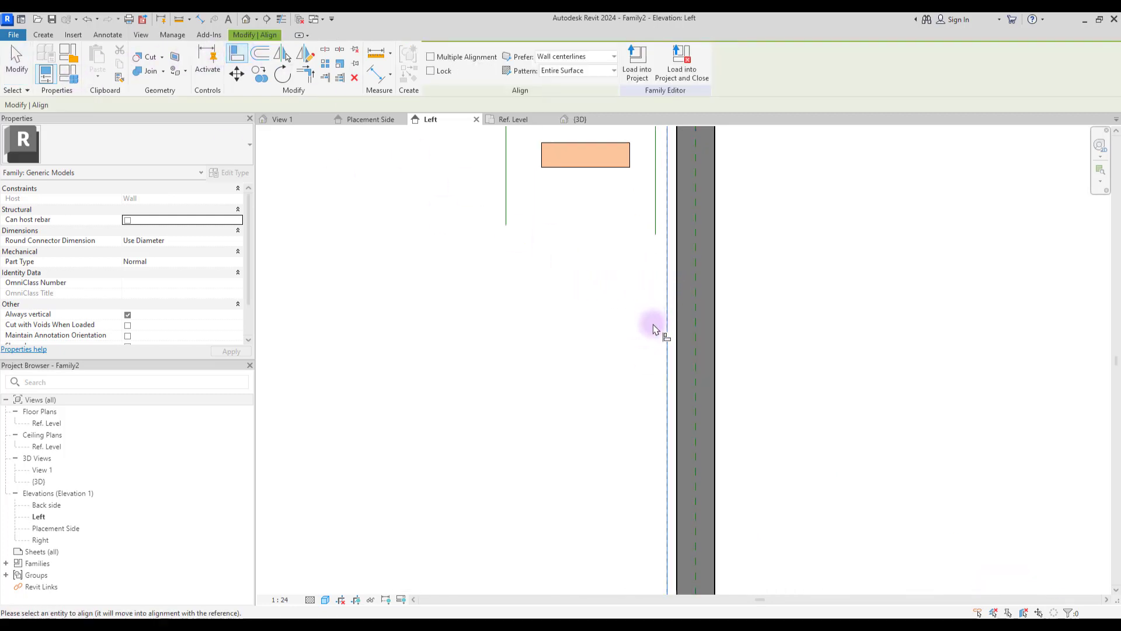
pyautogui.click(696, 321)
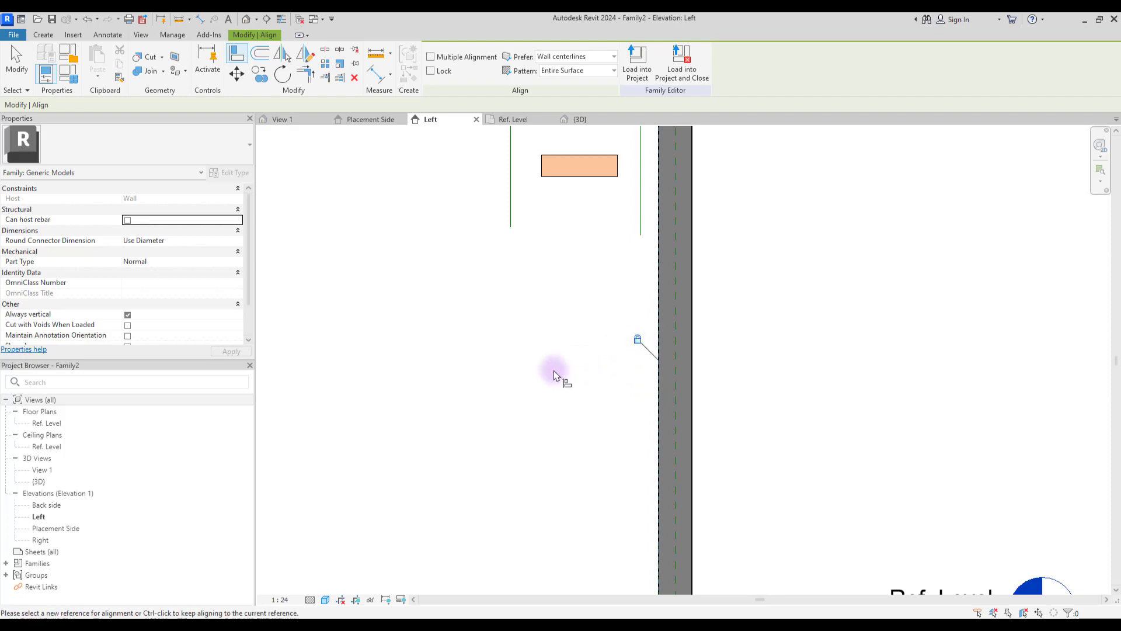
pyautogui.press('Escape')
pyautogui.scroll(-3, 637, 385)
pyautogui.moveTo(621, 371); pyautogui.dragTo(606, 378, button='middle')
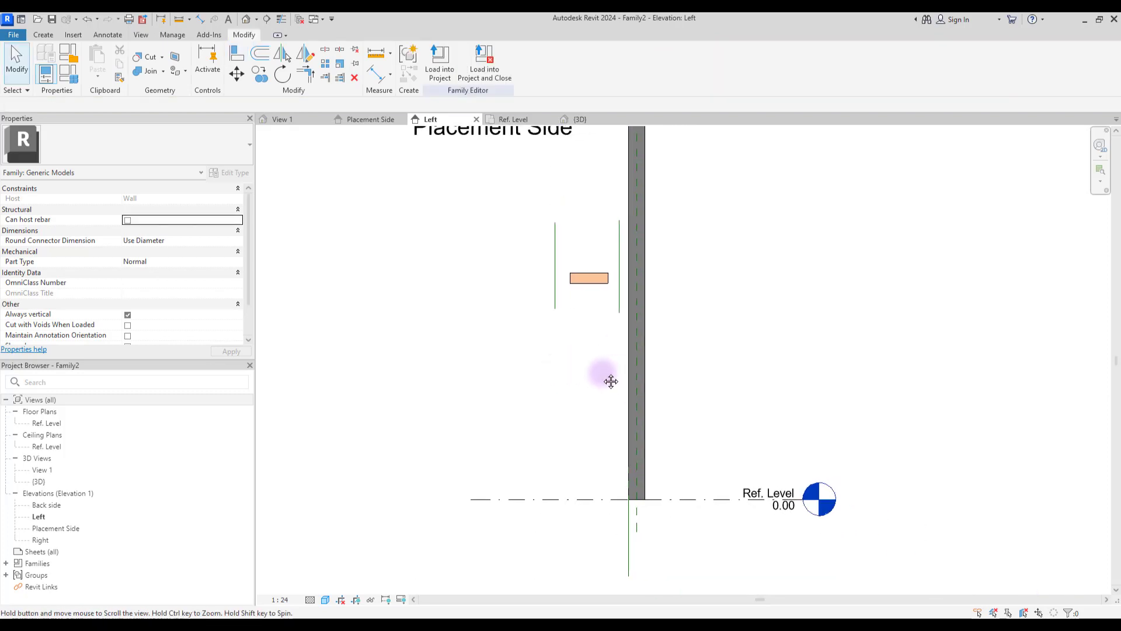
pyautogui.moveTo(546, 338); pyautogui.dragTo(575, 368, button='middle')
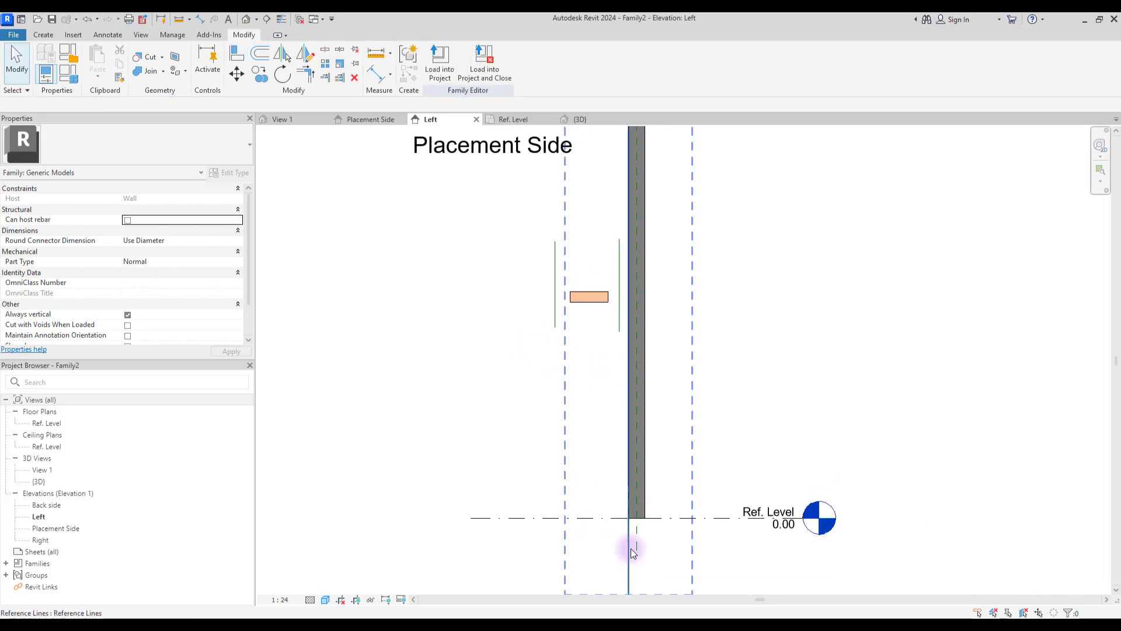
# Add an aligned dimension between the reference line on the shelf's wall side and the wall's placement-side face
pyautogui.scroll(4, 595, 224)
pyautogui.click(43, 35)
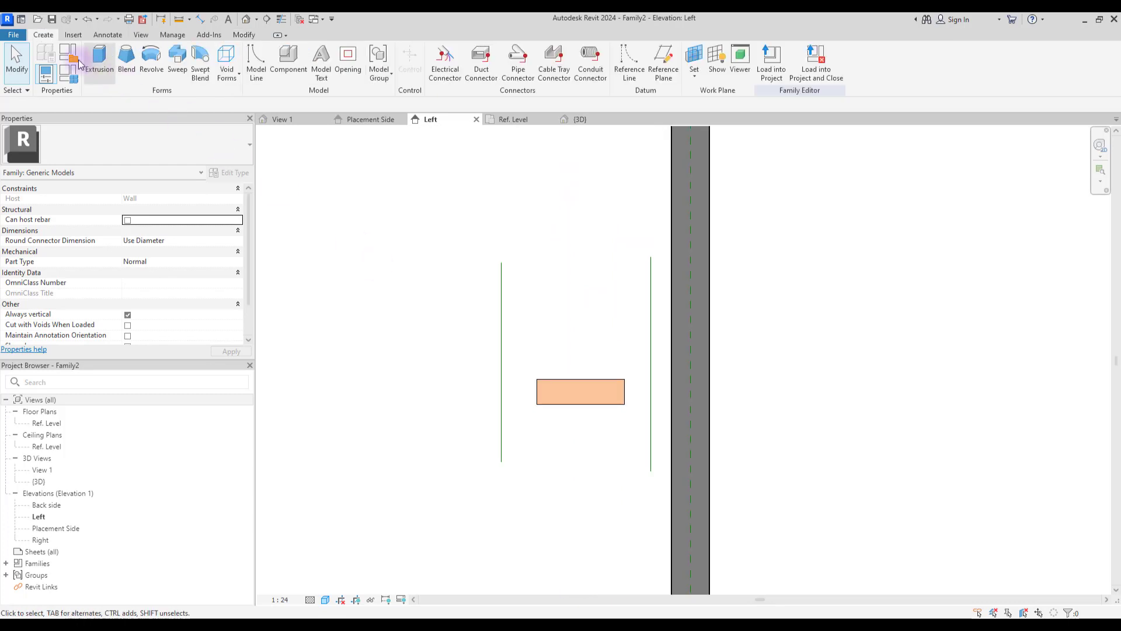
pyautogui.click(100, 35)
pyautogui.click(46, 59)
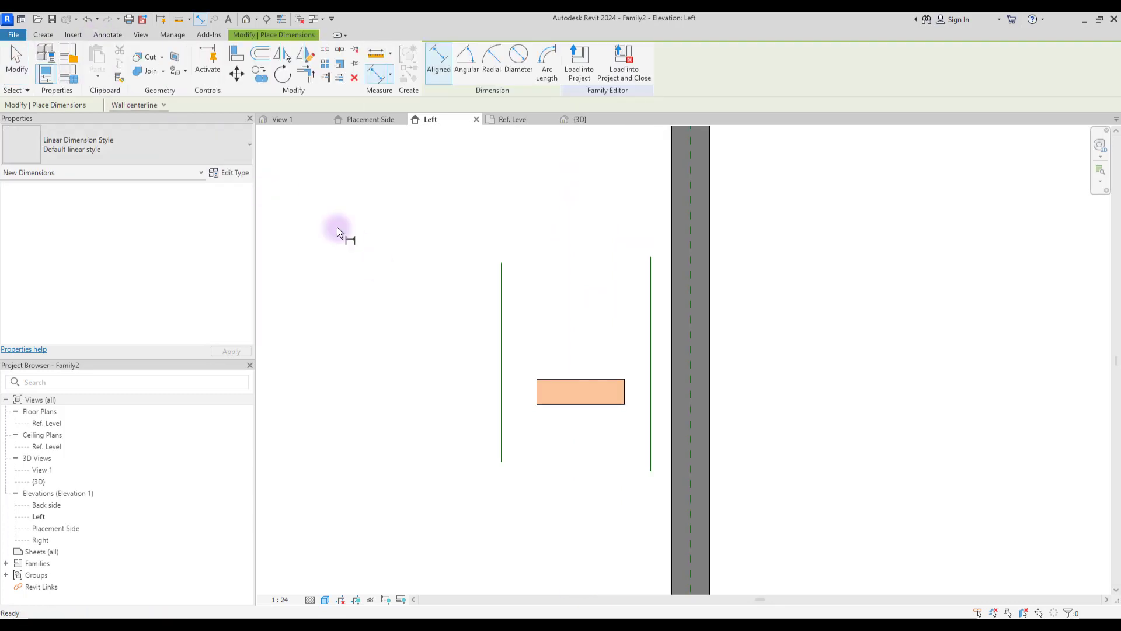
pyautogui.click(651, 322)
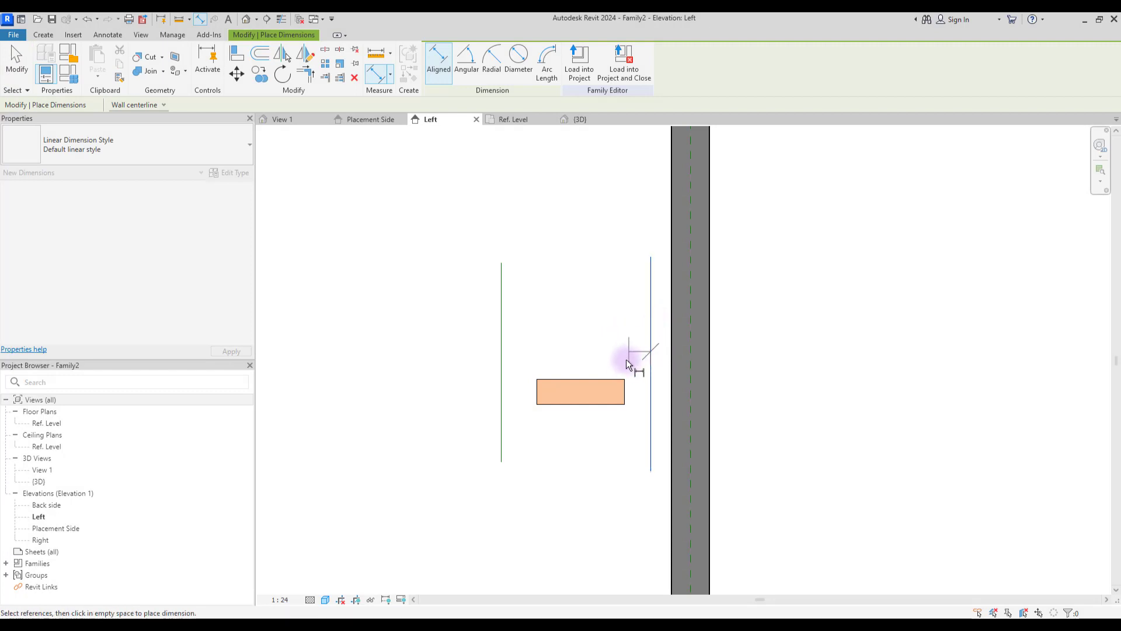
pyautogui.scroll(-2, 622, 379)
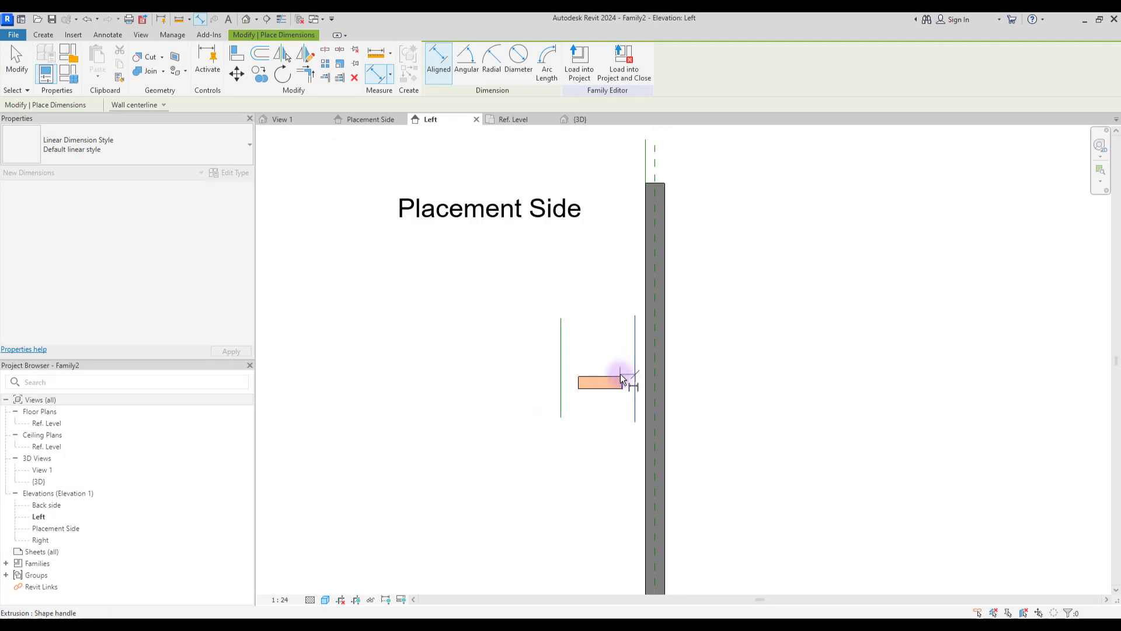
pyautogui.click(689, 173)
pyautogui.click(831, 303)
# Dimension the distance between the two vertical reference lines on either side of the shelf, placing it above the shelf
pyautogui.scroll(2, 606, 309)
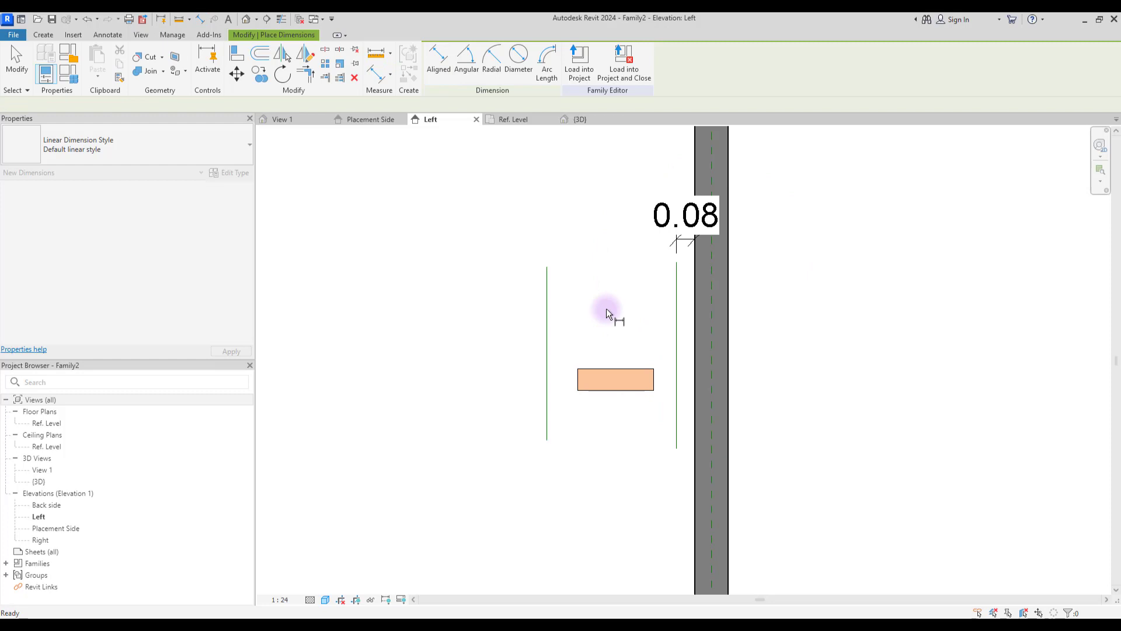
pyautogui.click(549, 313)
pyautogui.click(676, 311)
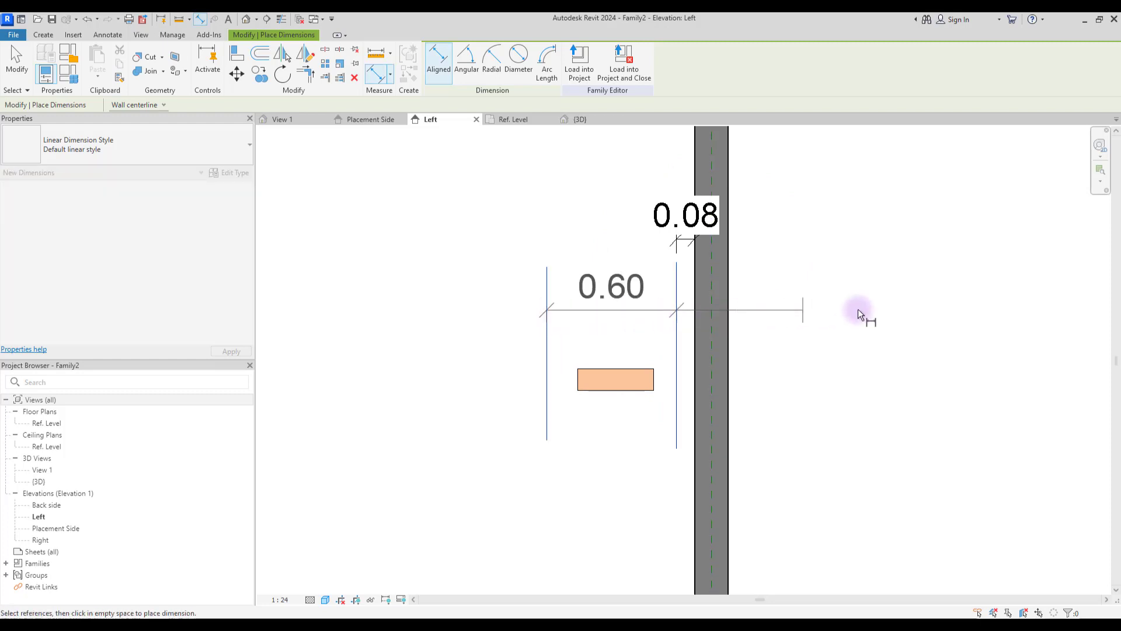
pyautogui.click(931, 311)
pyautogui.press('Escape')
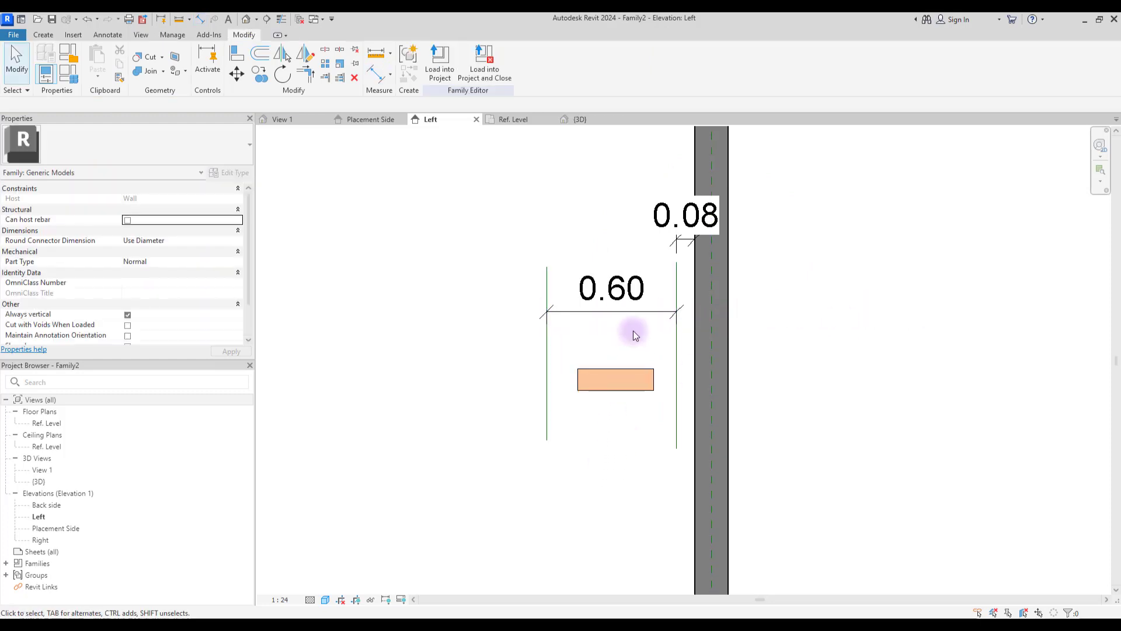
# Label the dimension across the shelf's depth with a new family type parameter named Width
pyautogui.click(640, 315)
pyautogui.click(549, 62)
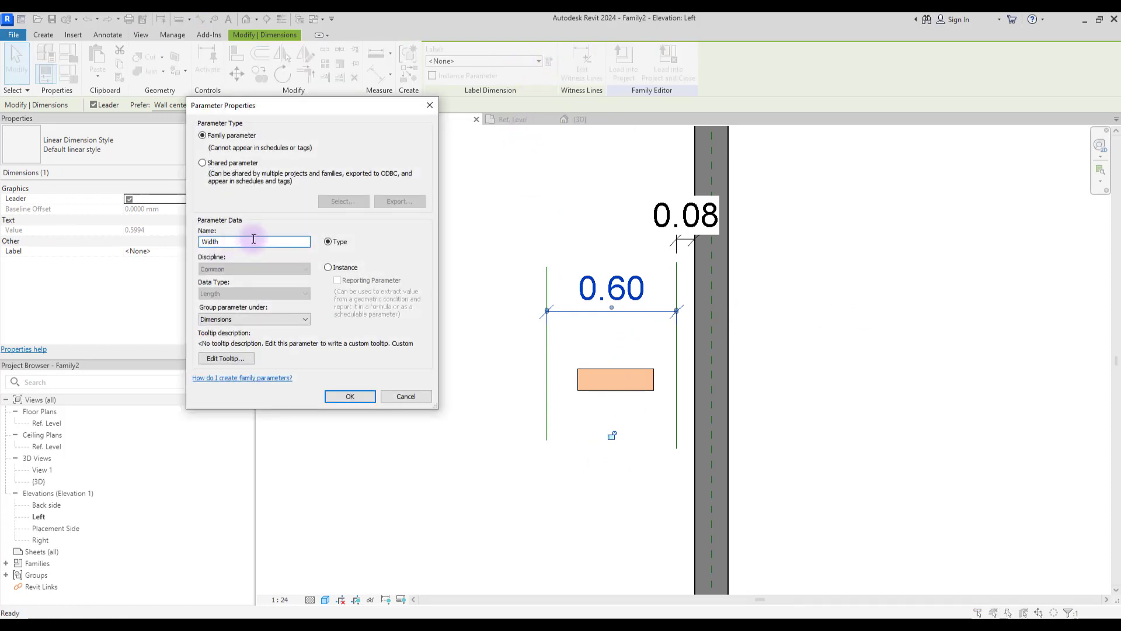
pyautogui.click(350, 396)
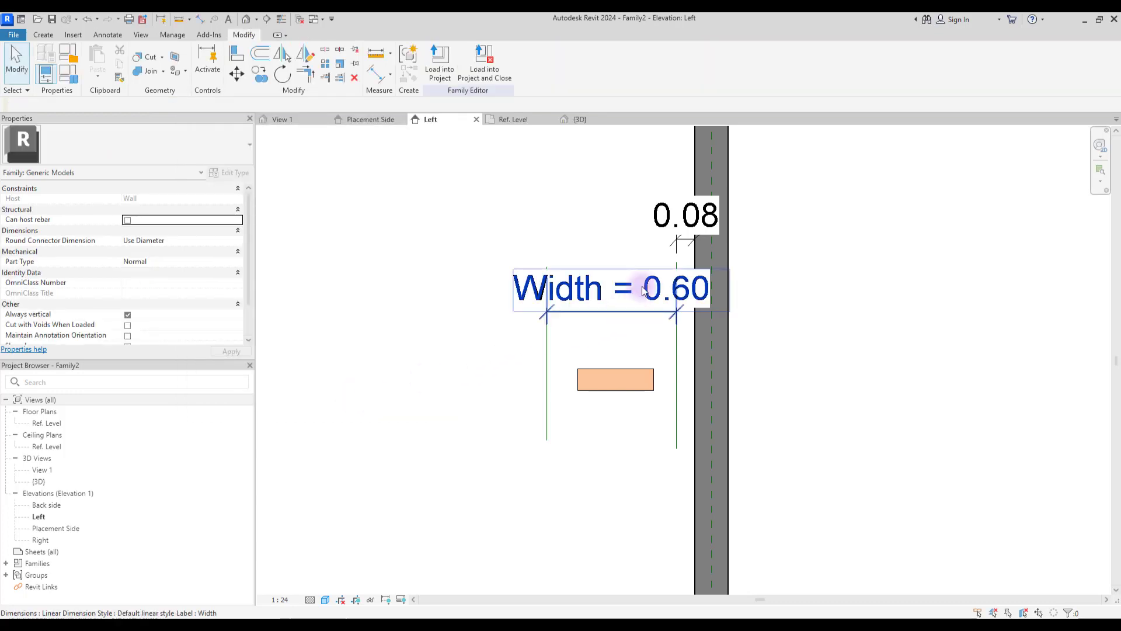
# Label the small dimension at the wall with a new family type parameter named Holder Thickness
pyautogui.scroll(2, 666, 246)
pyautogui.click(673, 240)
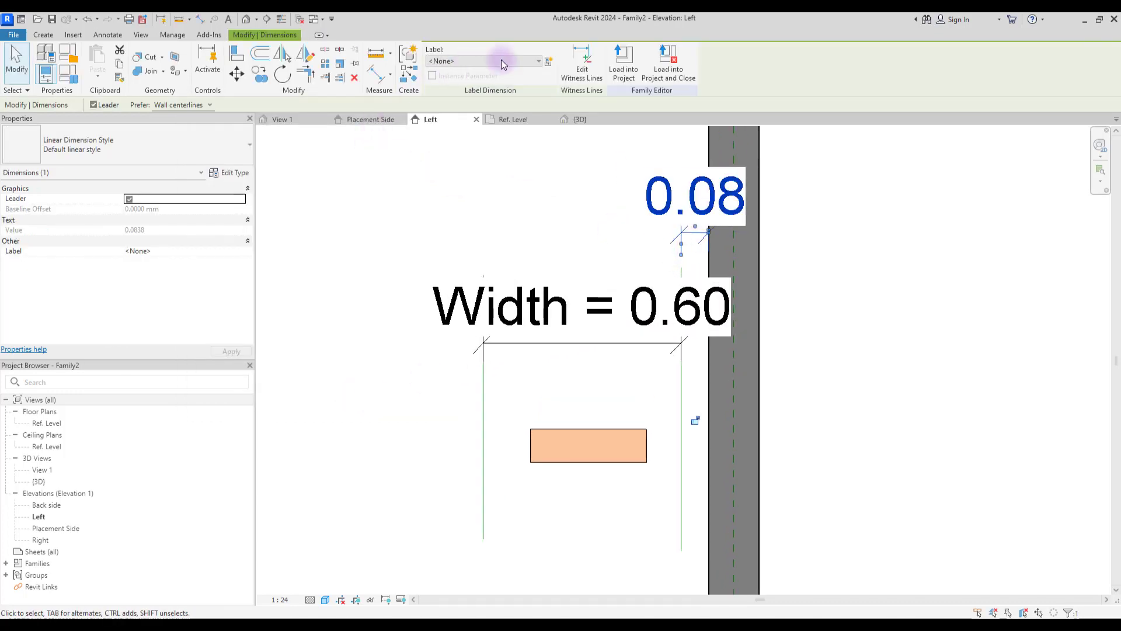
pyautogui.click(549, 62)
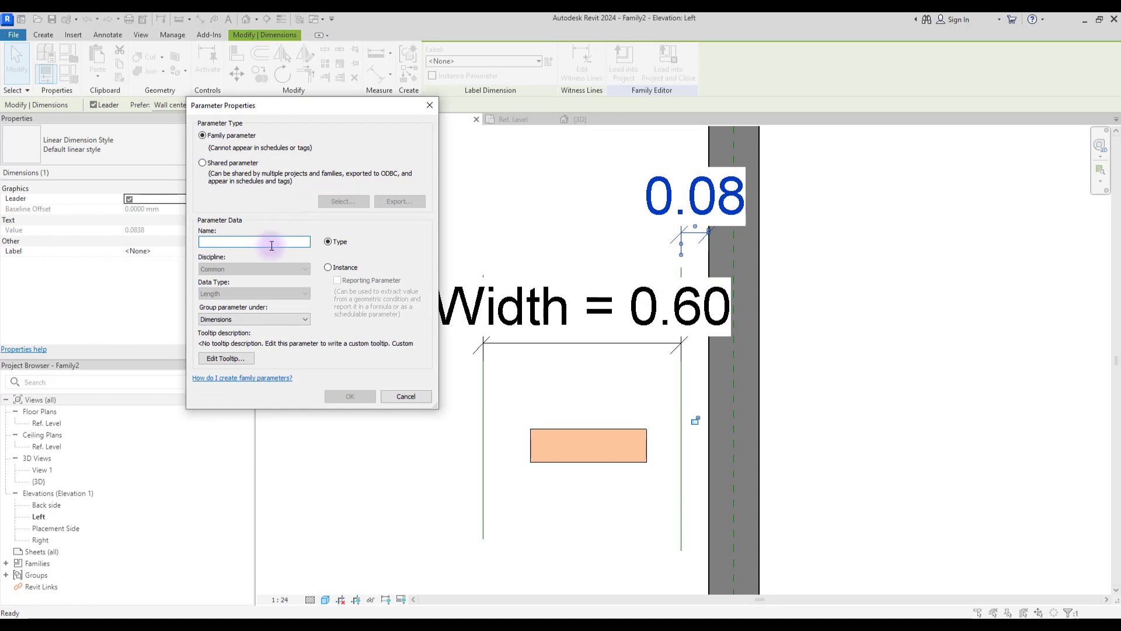
pyautogui.write('Holder')
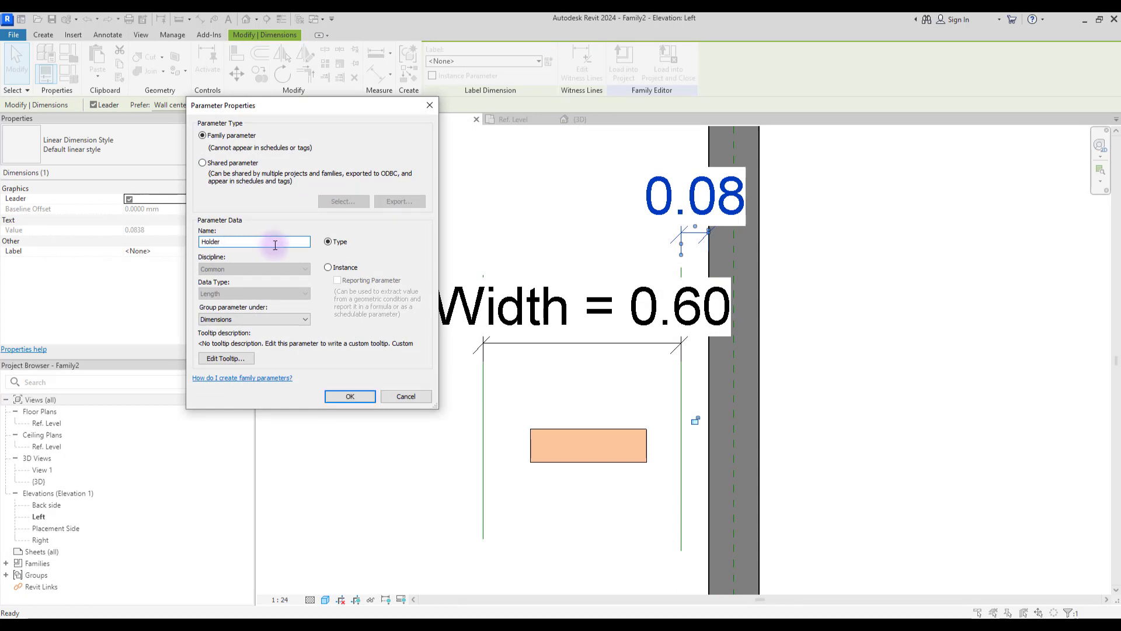
pyautogui.write(' Thickness')
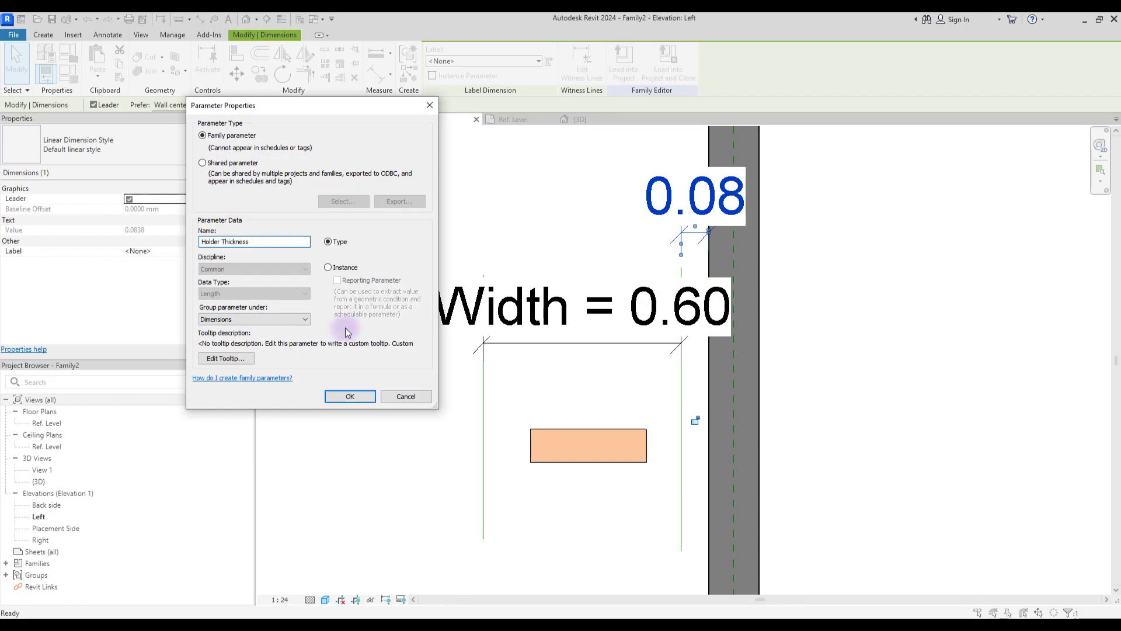
pyautogui.click(349, 396)
# Stretch both ends of the shelf extrusion to the vertical reference lines on either side and lock them there
pyautogui.click(642, 447)
pyautogui.moveTo(654, 450); pyautogui.dragTo(682, 447)
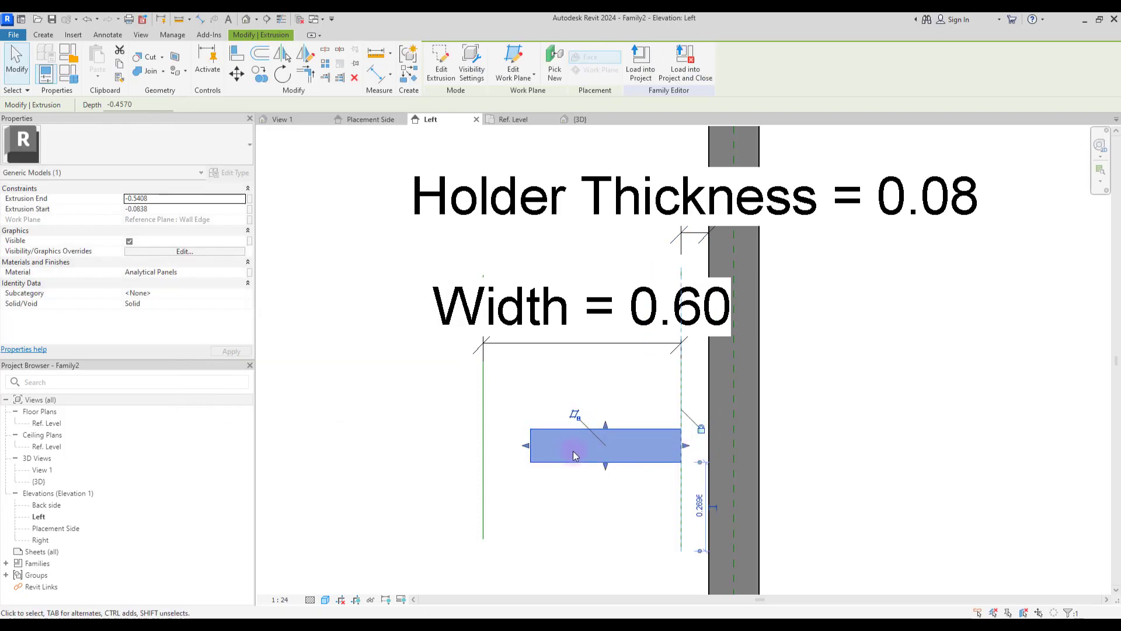
pyautogui.moveTo(525, 446); pyautogui.dragTo(469, 442)
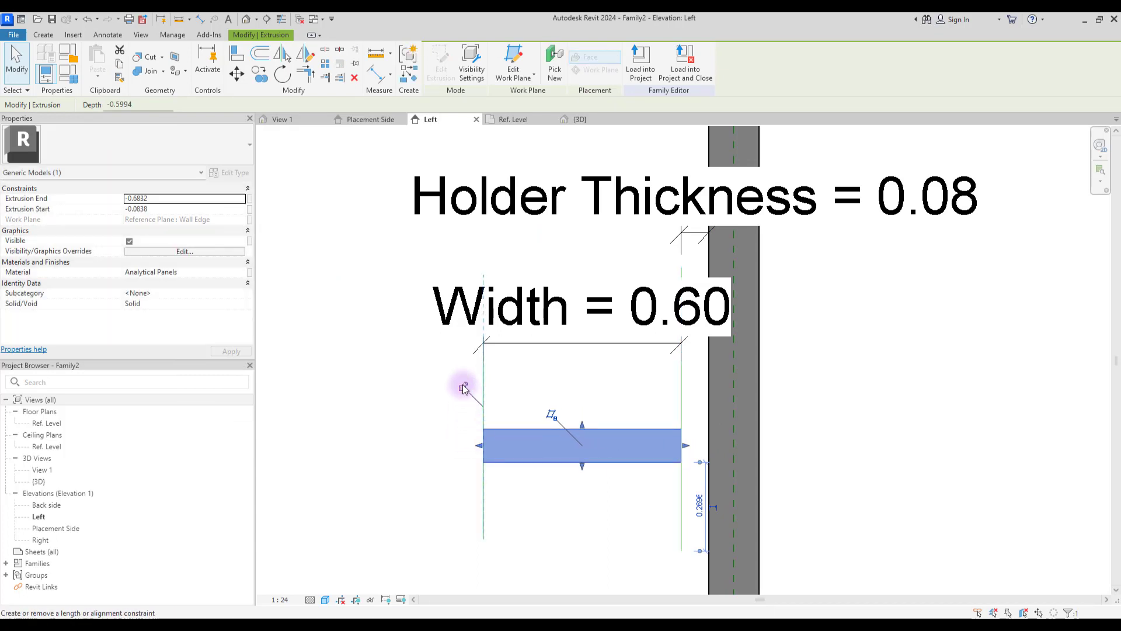
pyautogui.click(398, 404)
pyautogui.scroll(-2, 783, 316)
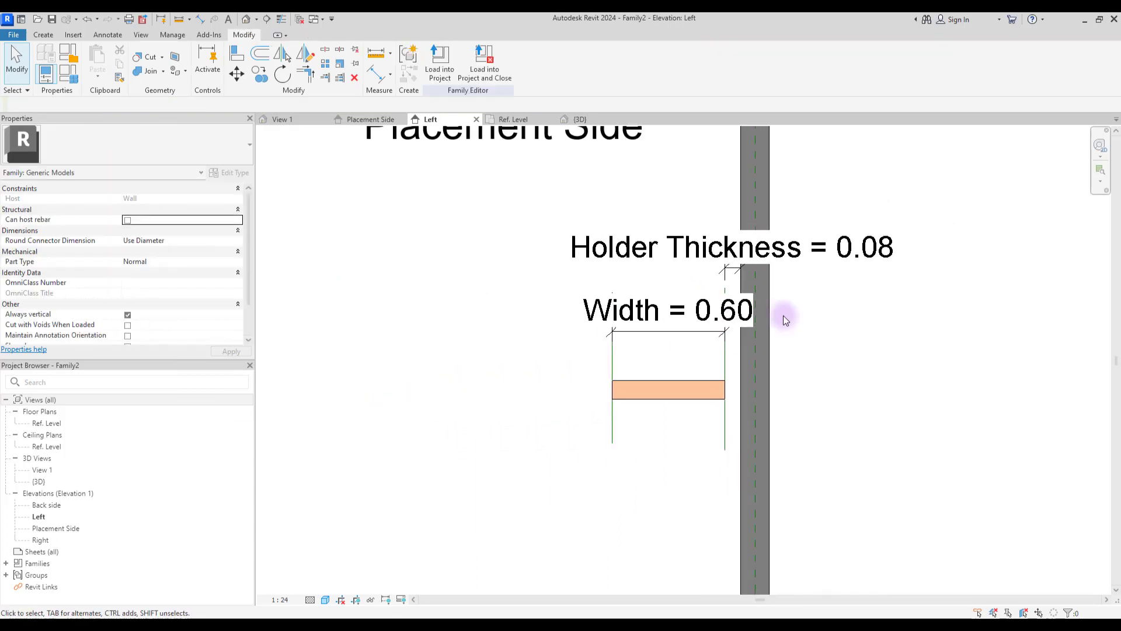
# Reorder the family's dimension parameters as Height, Length, Width, Thickness and Holder Thickness
pyautogui.click(46, 75)
pyautogui.click(59, 199)
pyautogui.click(127, 333)
pyautogui.click(128, 333)
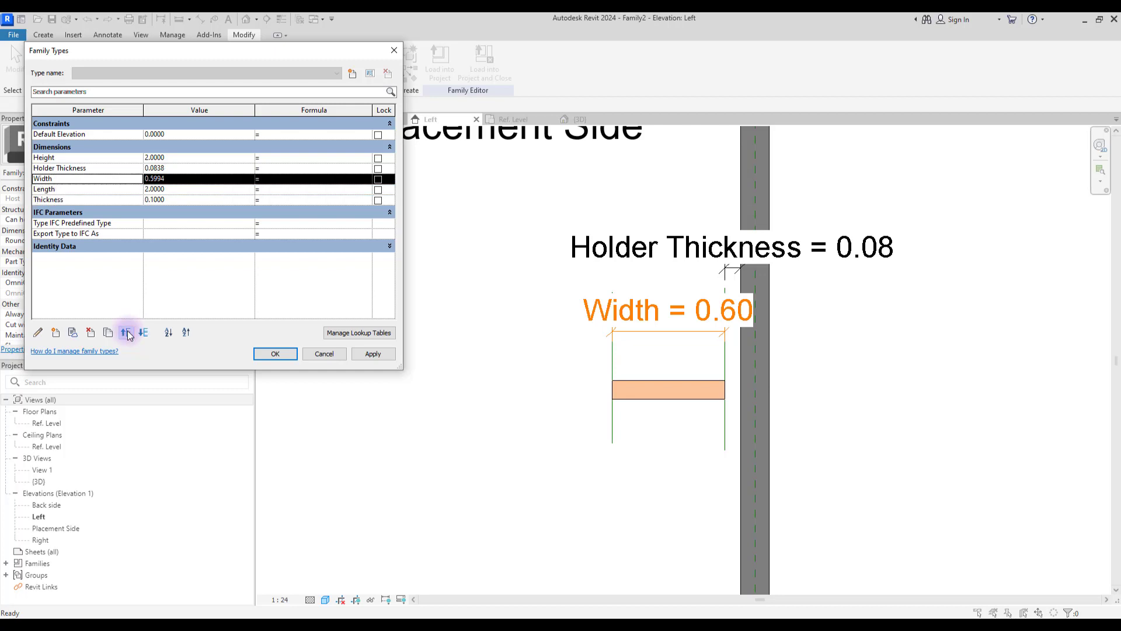
pyautogui.click(29, 168)
pyautogui.click(143, 333)
pyautogui.click(143, 333)
pyautogui.click(143, 333)
pyautogui.click(55, 178)
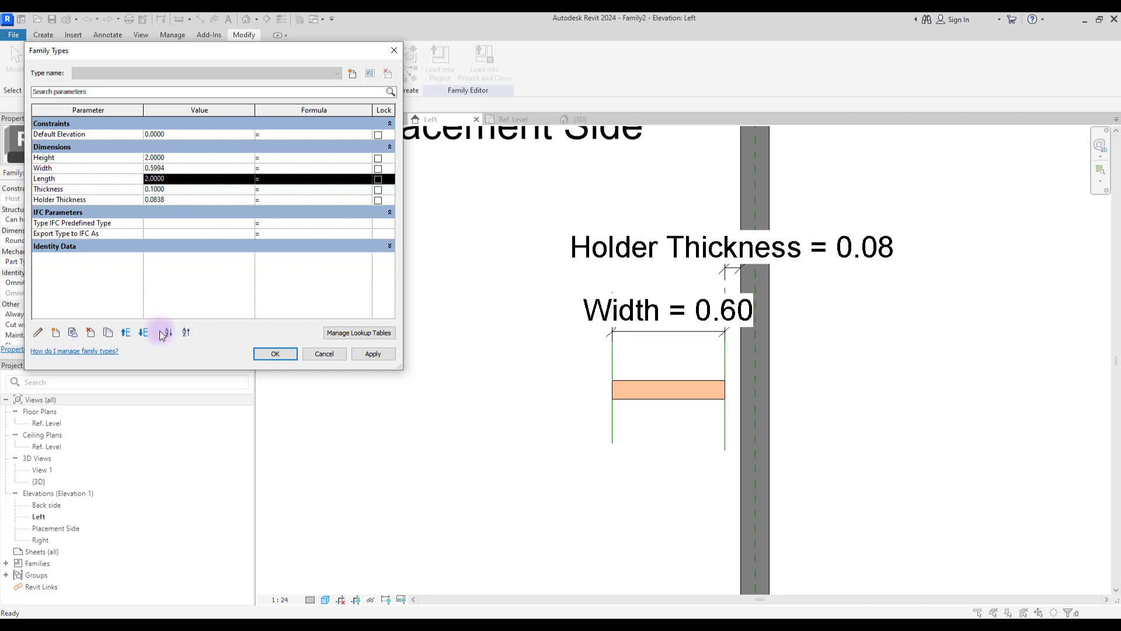
pyautogui.click(126, 333)
# Set the Width parameter to 0.7 and apply it to the family
pyautogui.click(83, 177)
pyautogui.click(178, 178)
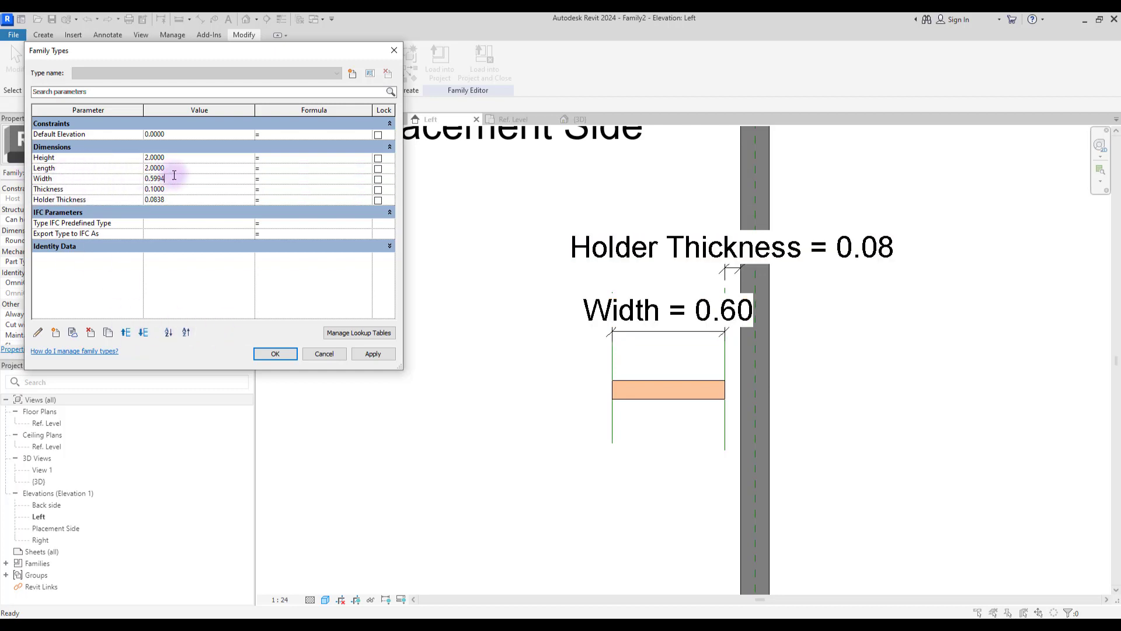
pyautogui.moveTo(178, 178); pyautogui.dragTo(103, 174)
pyautogui.write('0.7')
pyautogui.click(372, 353)
pyautogui.press('Return')
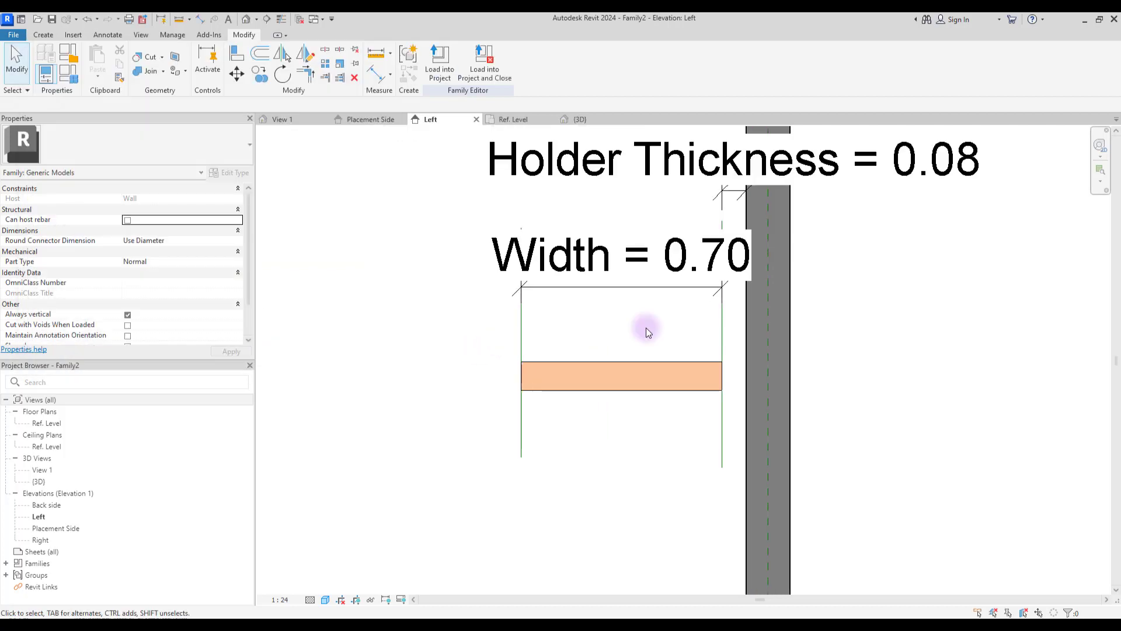
# Set the view scale to 1:2 and draw two horizontal reference lines, one above the shelf and one about 1.62 m long below it
pyautogui.click(280, 599)
pyautogui.click(310, 445)
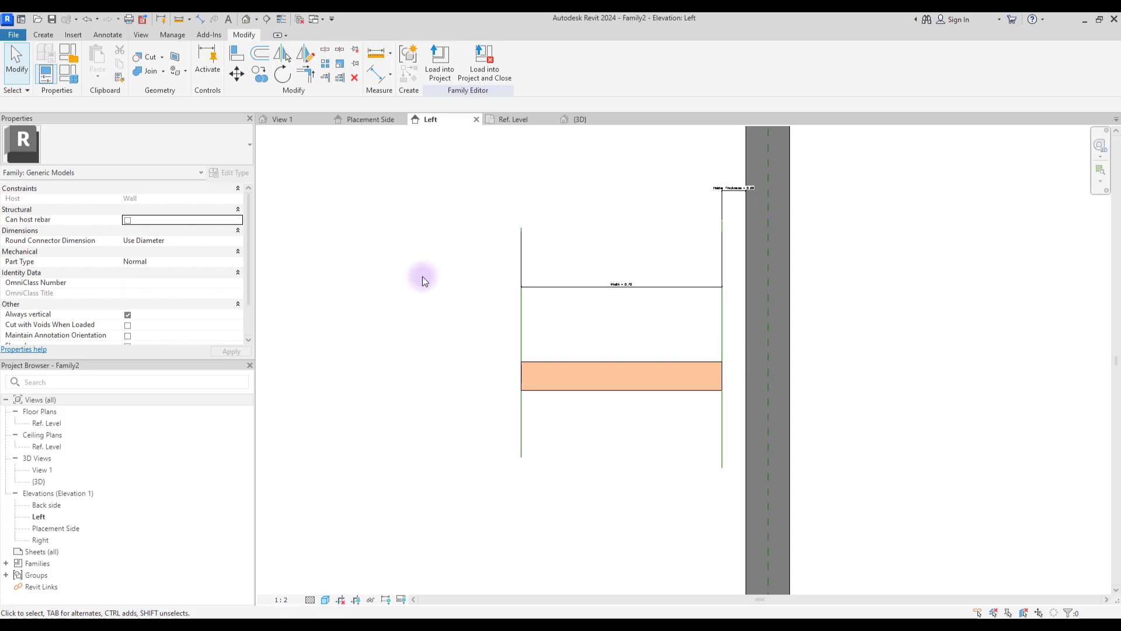
pyautogui.press('r')
pyautogui.press('l')
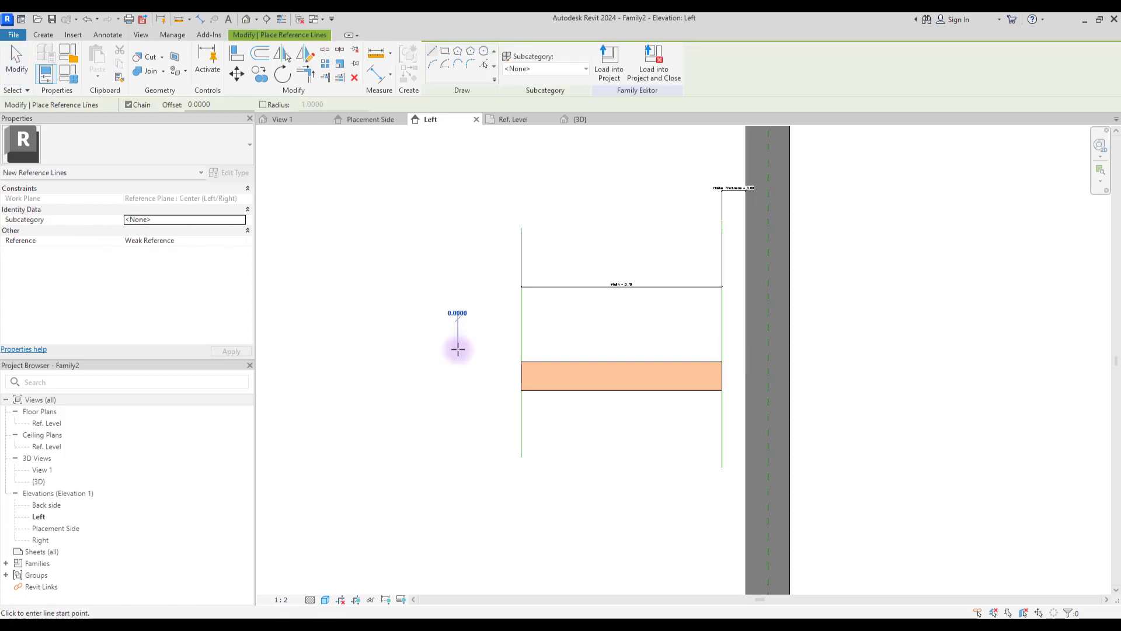
pyautogui.click(457, 349)
pyautogui.click(909, 349)
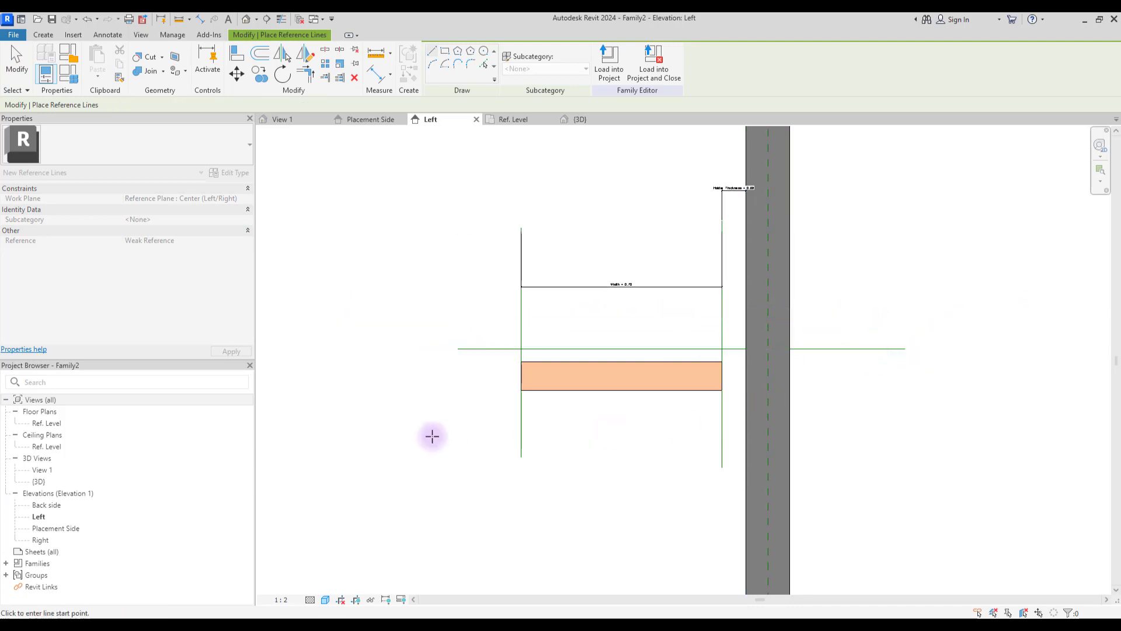
pyautogui.click(458, 422)
pyautogui.click(922, 422)
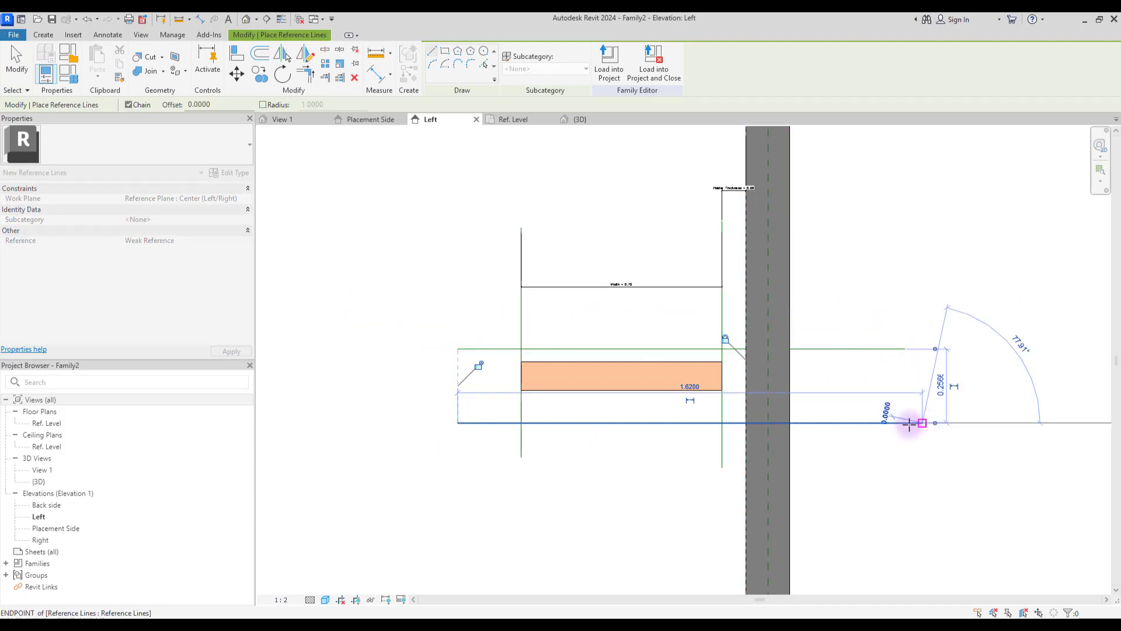
pyautogui.press('Escape')
# Draw a horizontal reference line about 0.66 m long across the wall above the others, and one about 1.48 m long through the shelf
pyautogui.click(686, 306)
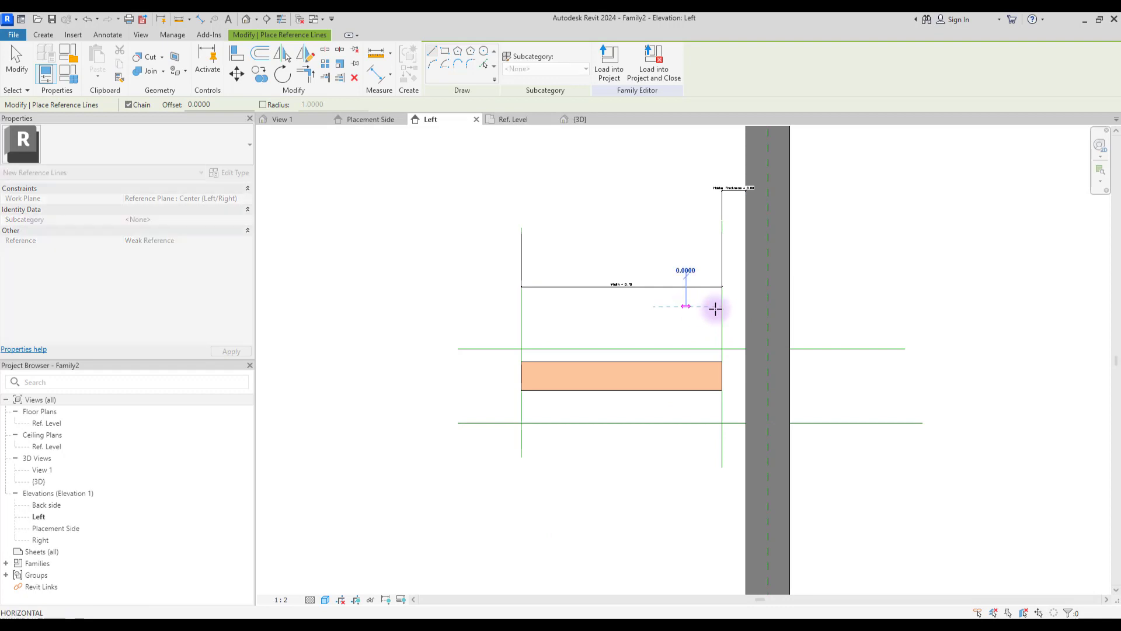
pyautogui.click(873, 306)
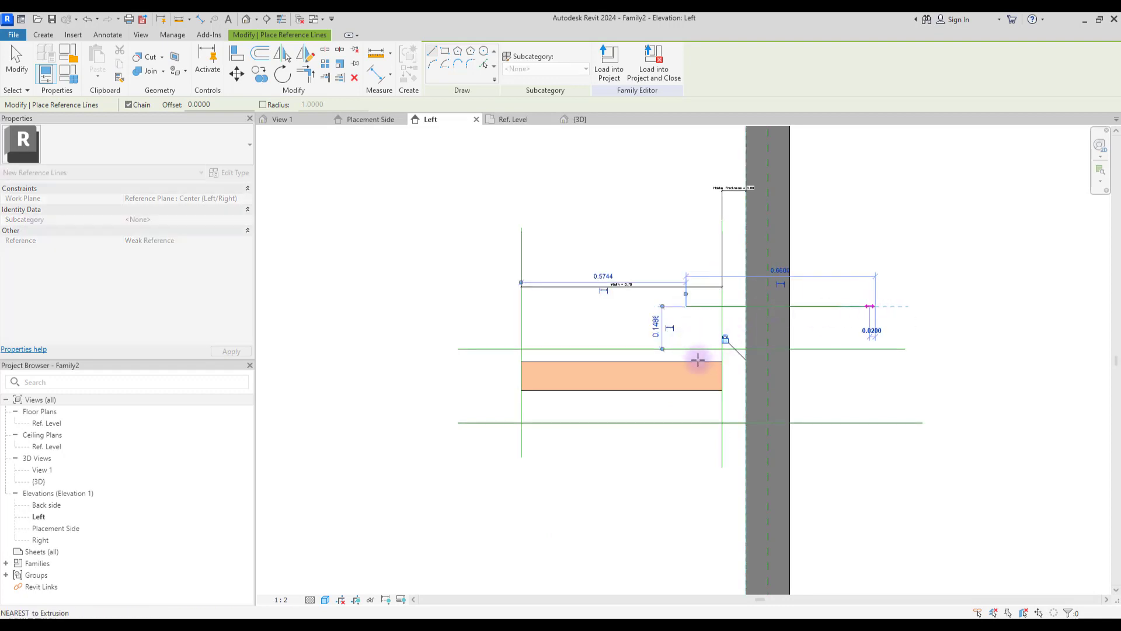
pyautogui.press('Escape')
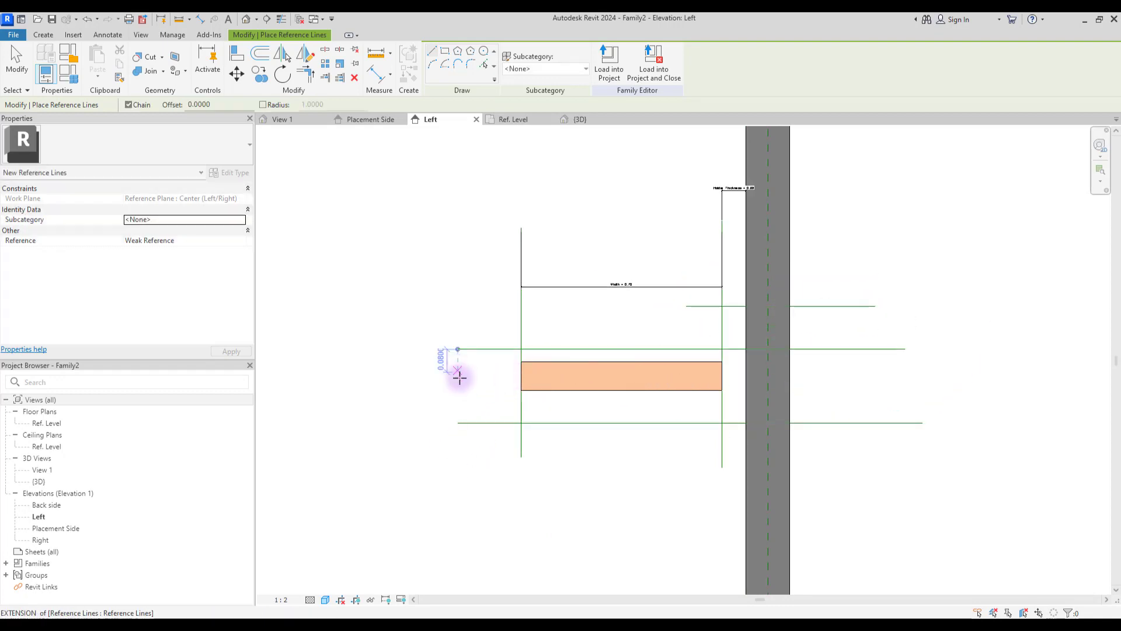
pyautogui.click(467, 379)
pyautogui.click(891, 379)
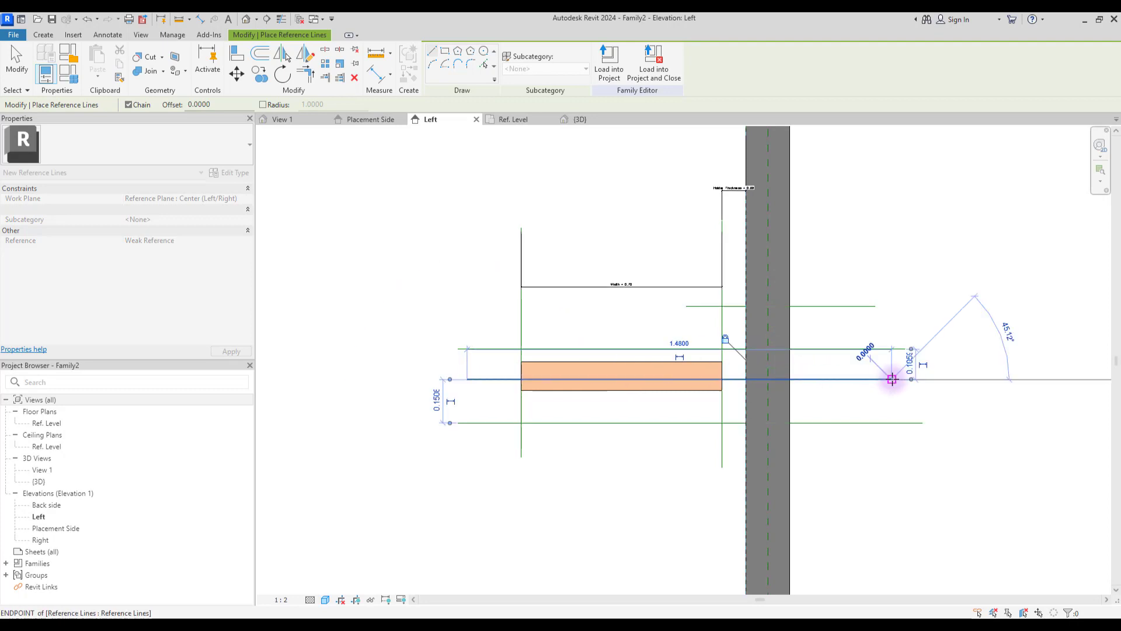
pyautogui.press('Escape')
# Draw a vertical reference line just beyond the shelf's outer end, crossing the long horizontal reference lines
pyautogui.click(501, 307)
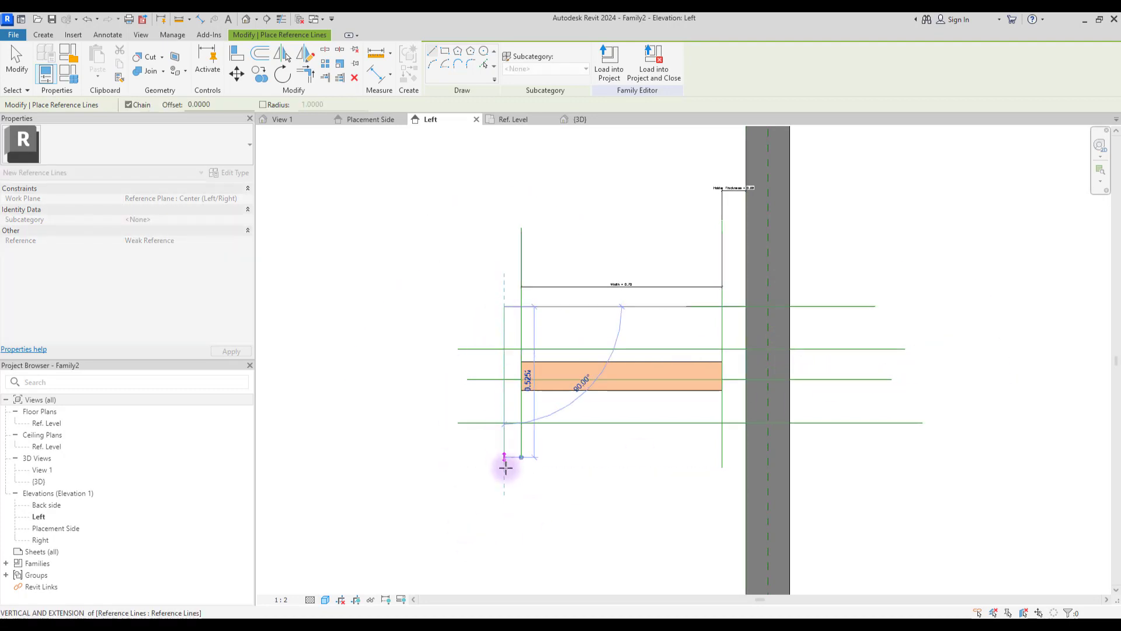
pyautogui.click(497, 444)
pyautogui.press('Escape')
pyautogui.press('Escape')
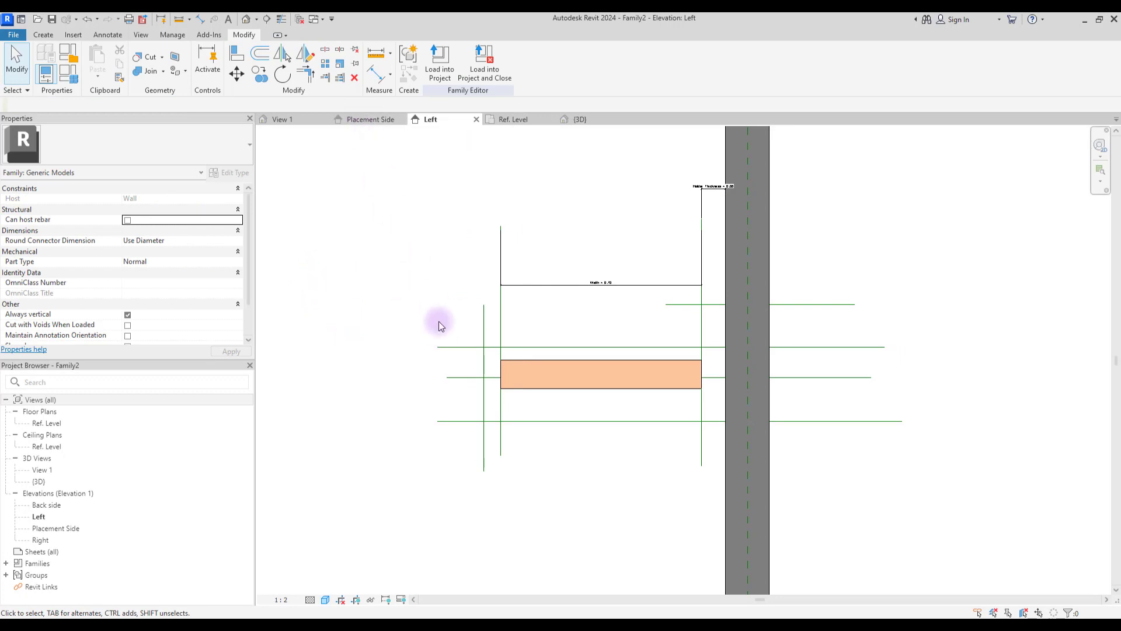
# In the 3D view, align the horizontal reference line running through the shelf with the reference line along the shelf's top face
pyautogui.hotkey('ctrl', 'Tab')
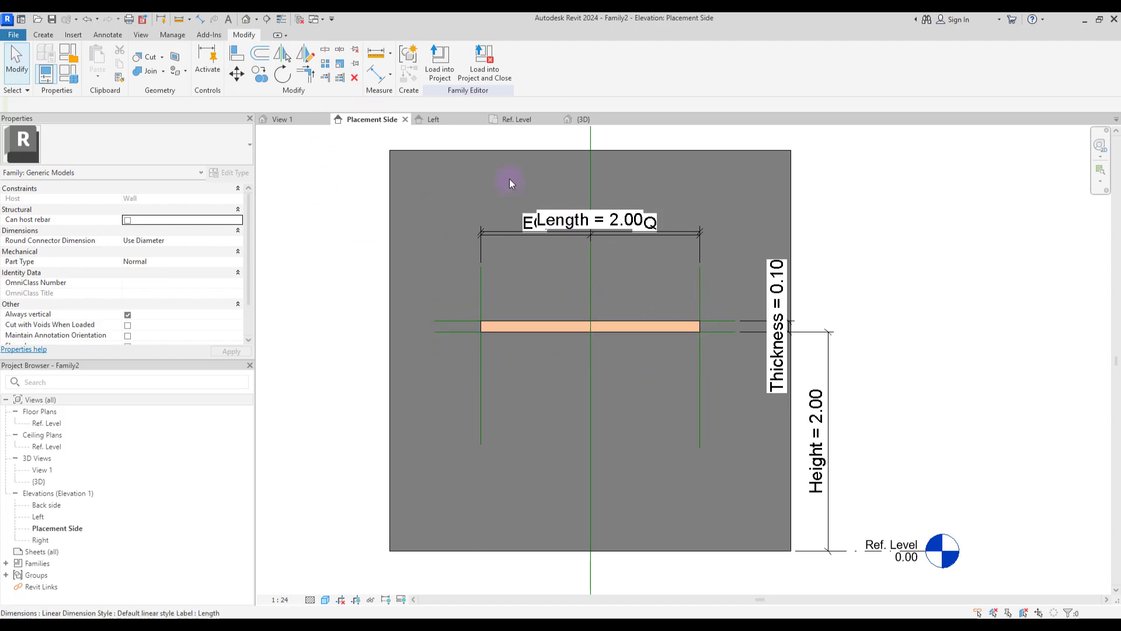
pyautogui.hotkey('ctrl', 'Tab')
pyautogui.scroll(5, 534, 426)
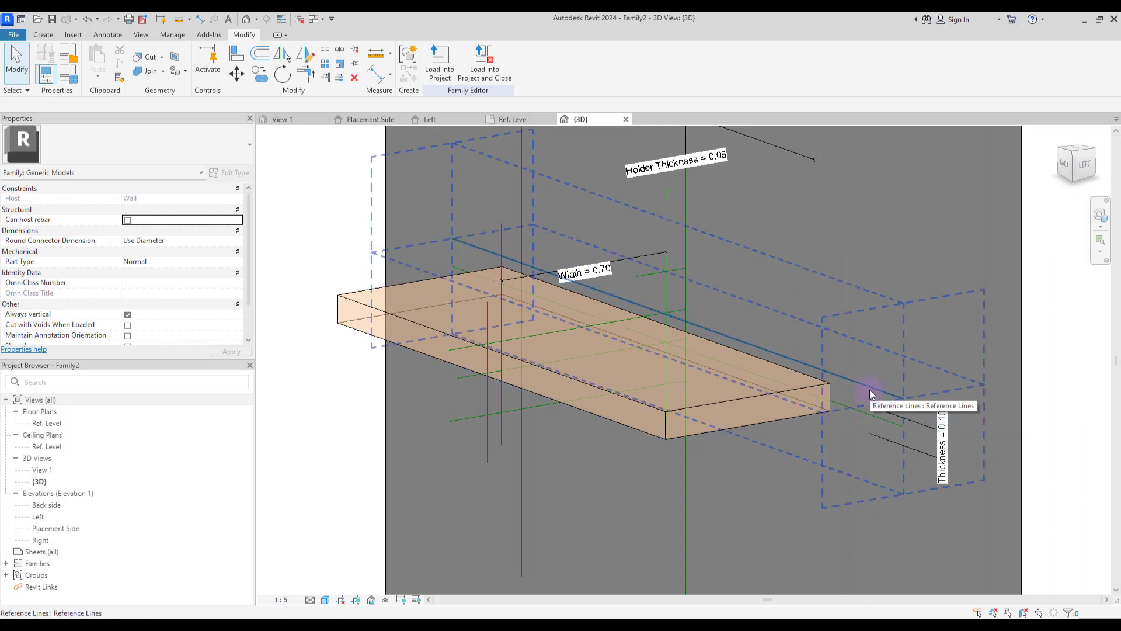
pyautogui.click(233, 56)
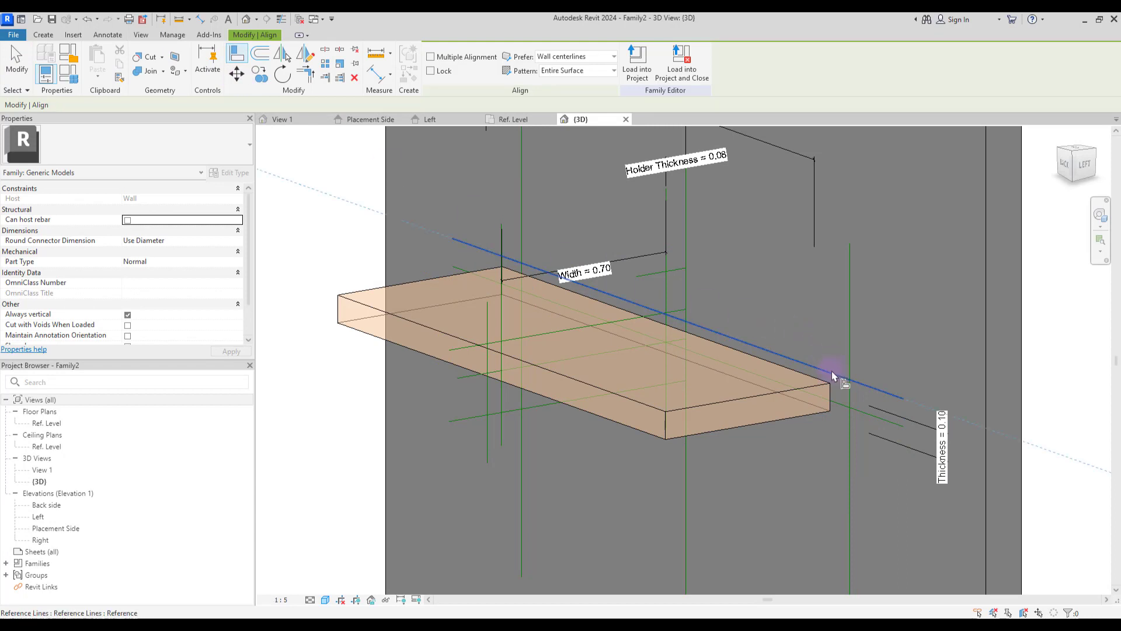
pyautogui.click(832, 371)
pyautogui.click(464, 381)
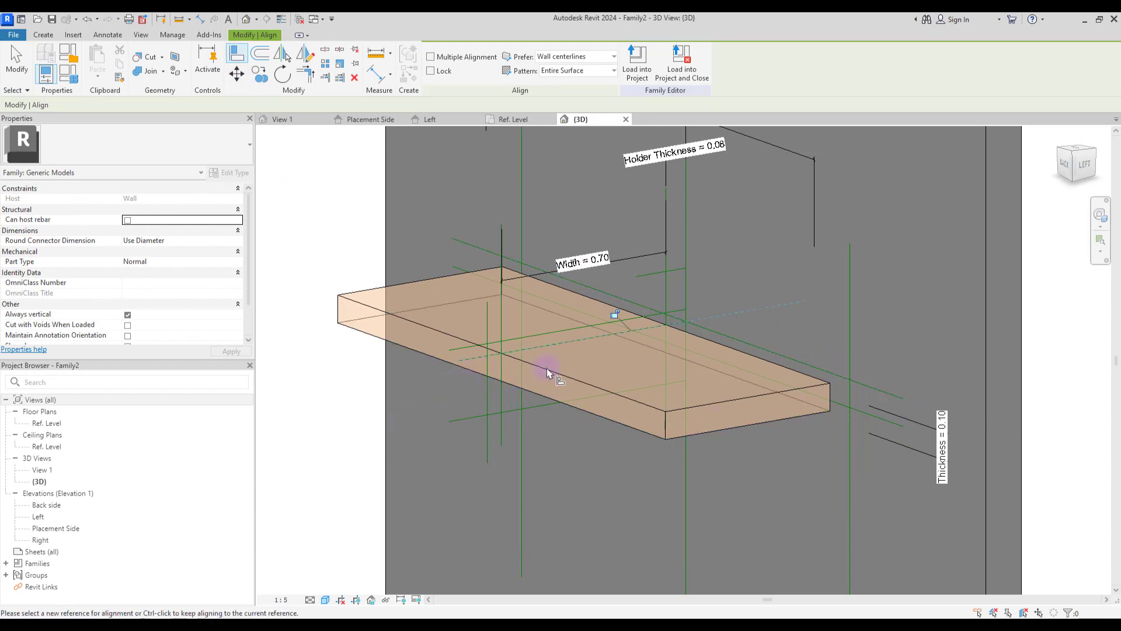
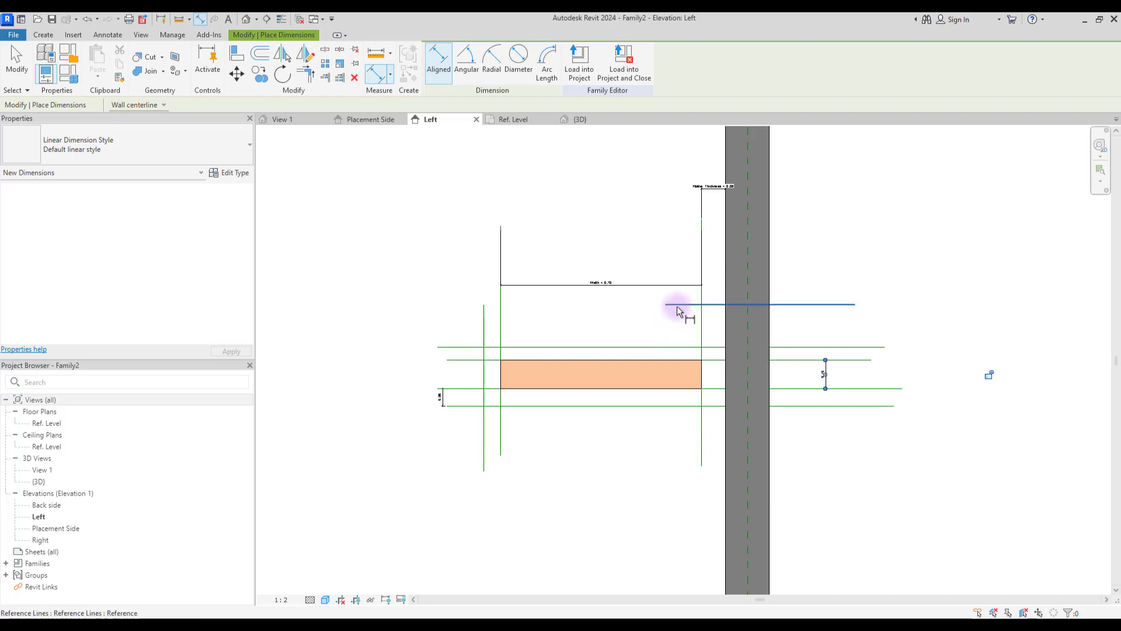
# Dimension from the uppermost reference line to the shelf's top line, and from the outer vertical reference line to the shelf's outer end
pyautogui.click(677, 305)
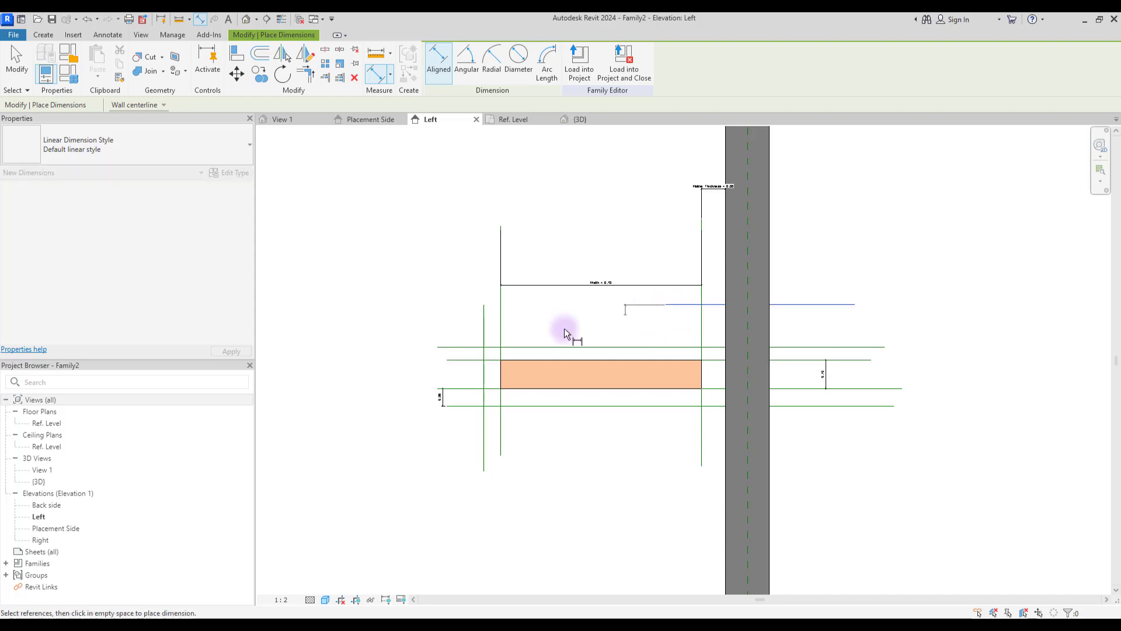
pyautogui.click(488, 361)
pyautogui.click(842, 521)
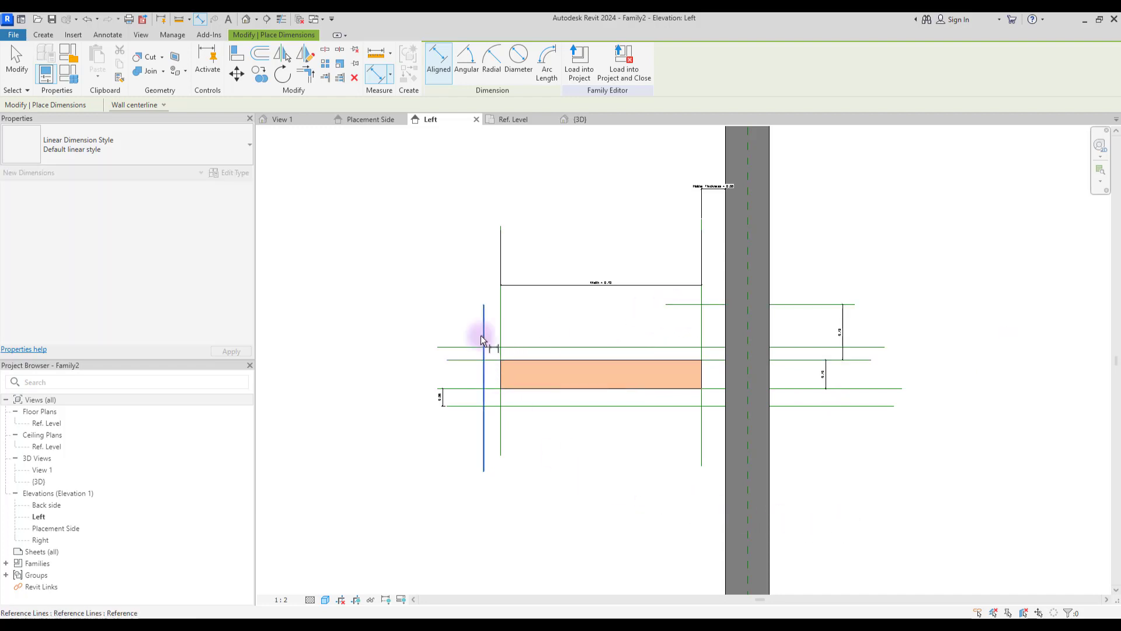
pyautogui.click(482, 335)
pyautogui.click(614, 314)
pyautogui.press('Escape')
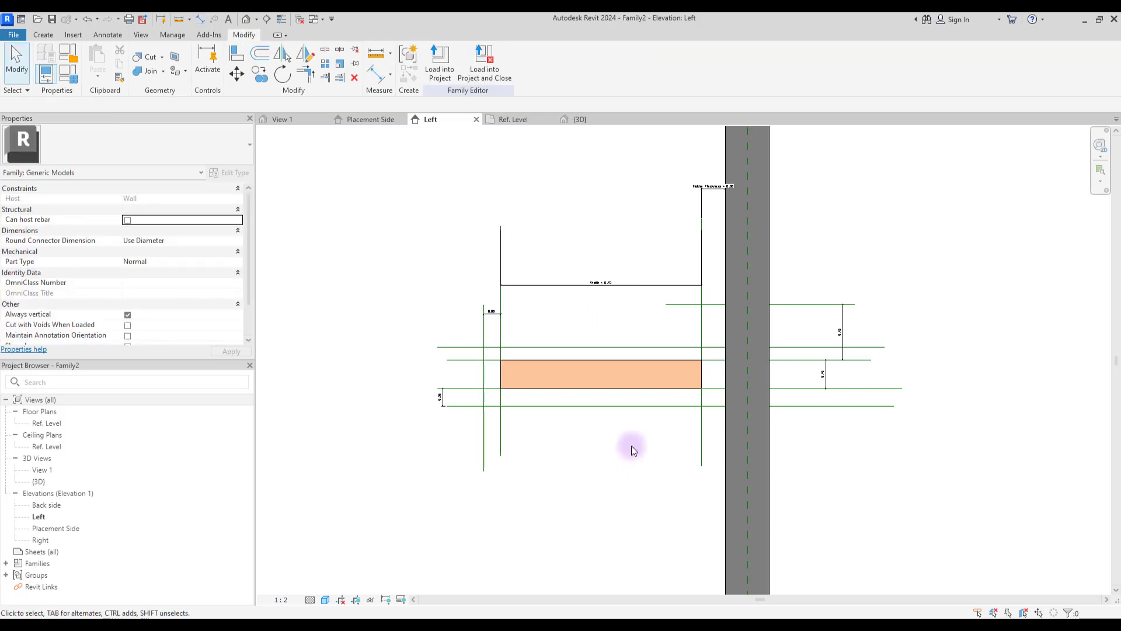
# Label the dimensions beyond the shelf's outer end and below its underside with the Holder Thickness parameter
pyautogui.scroll(2, 608, 325)
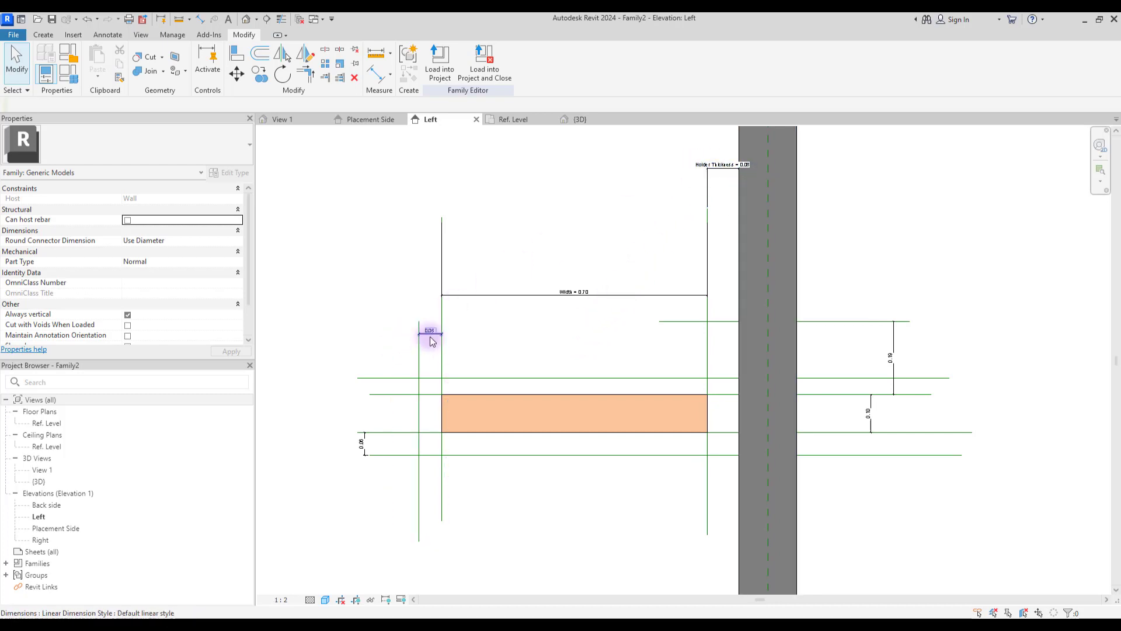
pyautogui.click(694, 195)
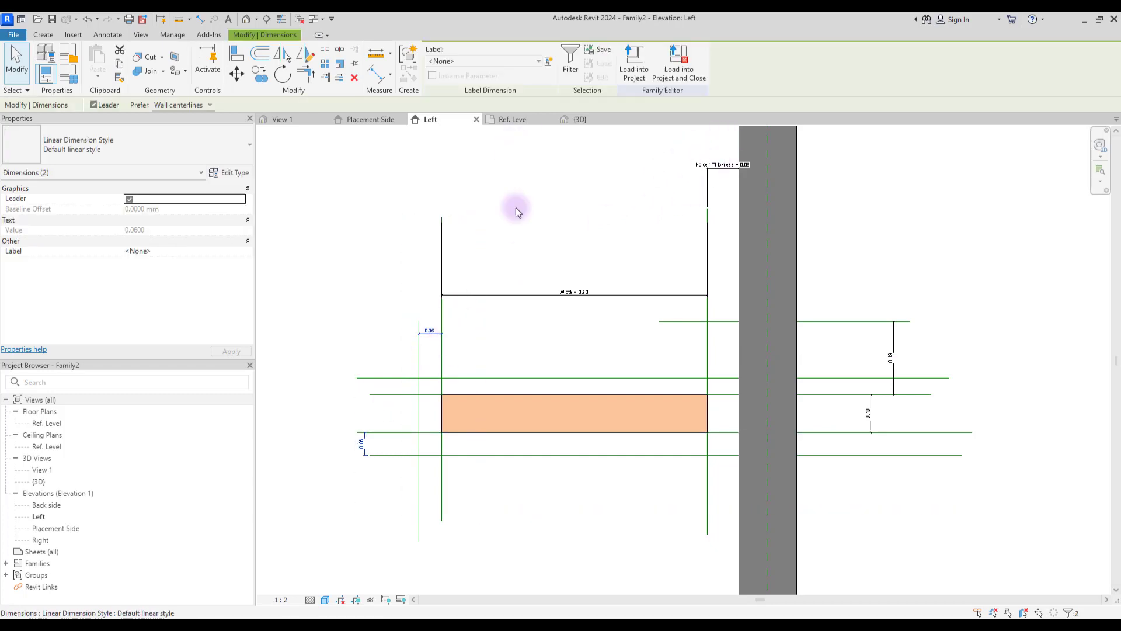
pyautogui.click(525, 61)
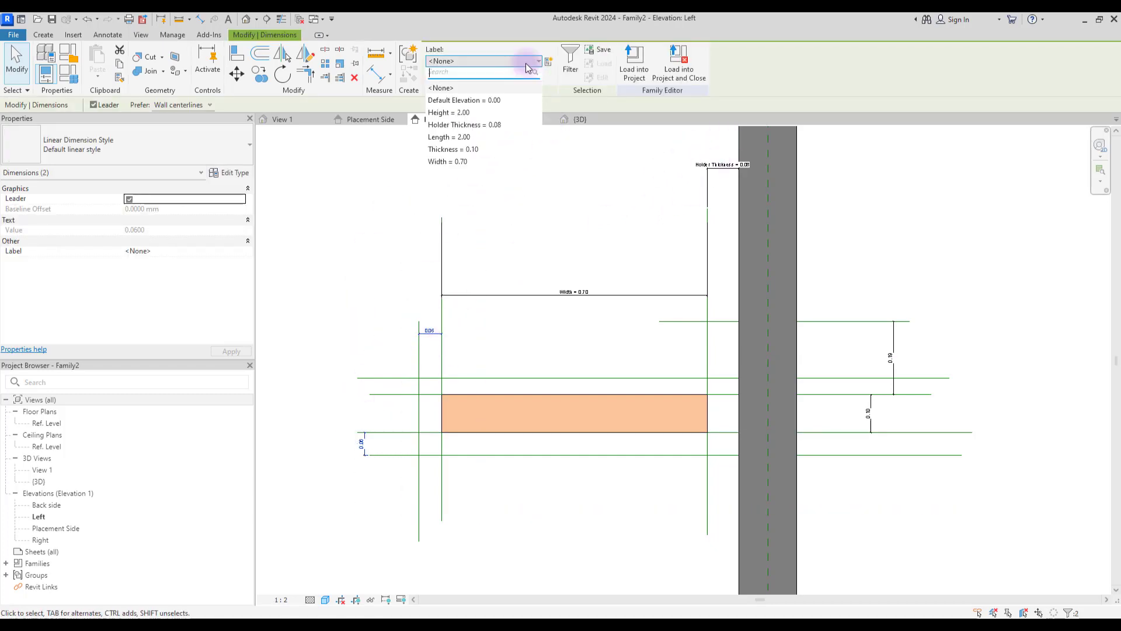
pyautogui.click(444, 125)
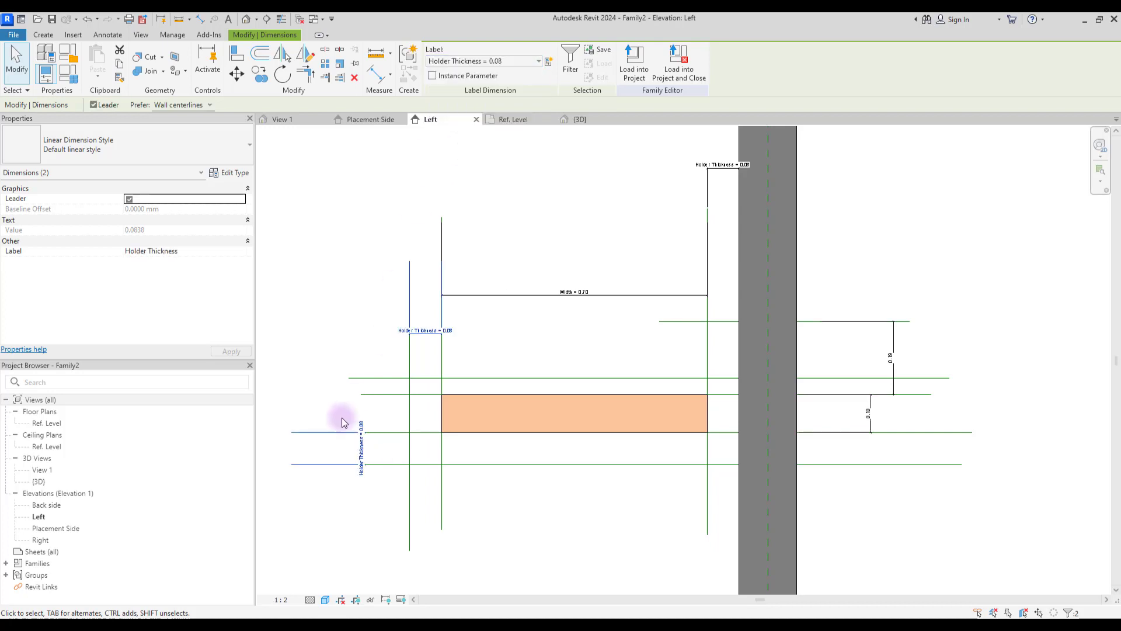
pyautogui.press('Escape')
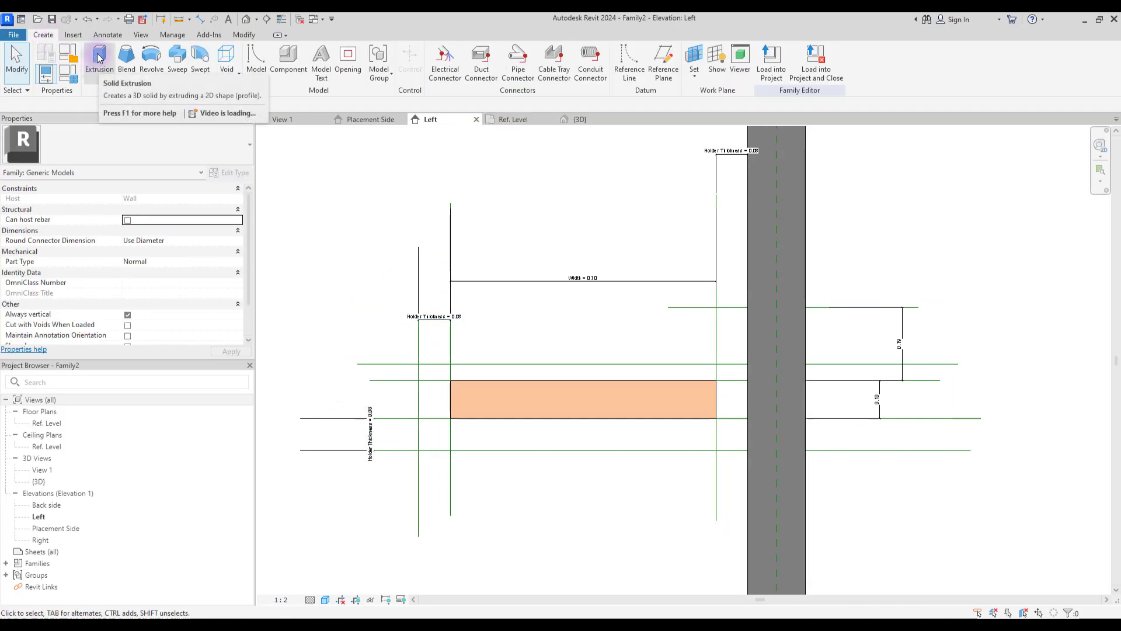
# Sketch a closed U-shaped extrusion profile for the holder, wrapping under the shelf with a short outer leg and a taller wall-side leg
pyautogui.click(98, 59)
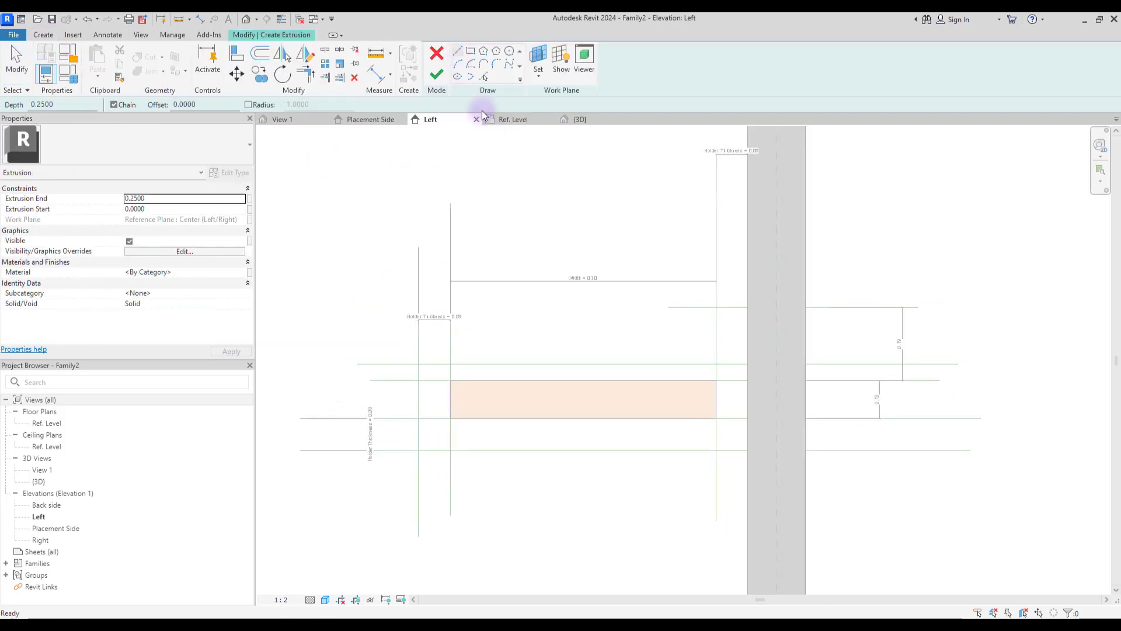
pyautogui.scroll(2, 743, 338)
pyautogui.click(734, 302)
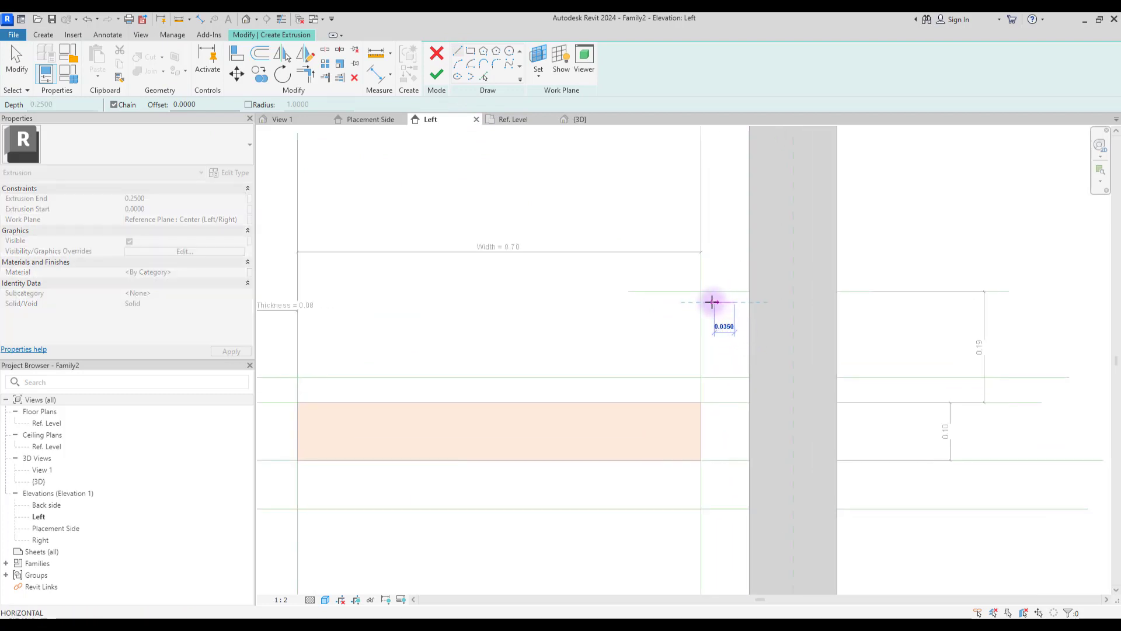
pyautogui.click(713, 303)
pyautogui.click(712, 478)
pyautogui.scroll(-1, 605, 489)
pyautogui.scroll(-1, 605, 489)
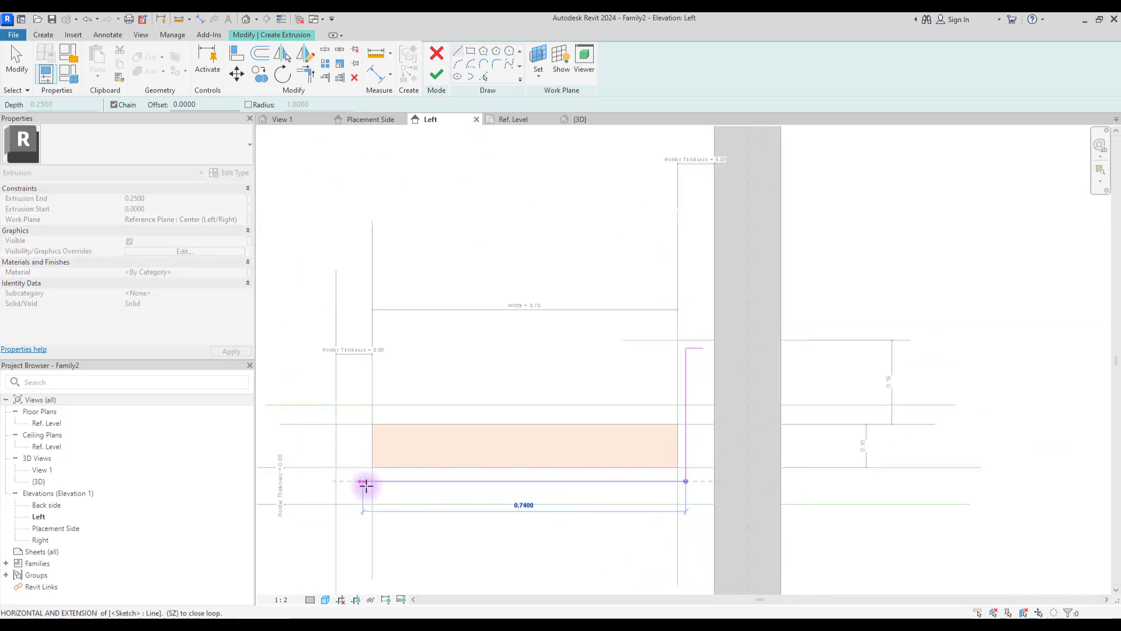
pyautogui.click(364, 482)
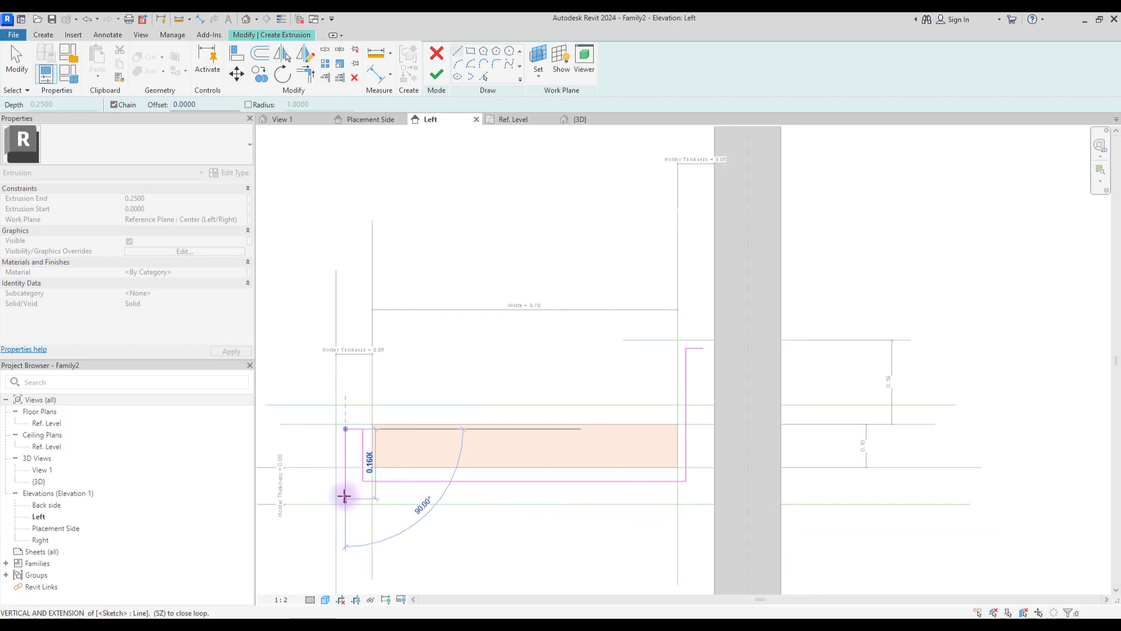
pyautogui.click(345, 498)
pyautogui.click(704, 498)
pyautogui.click(703, 348)
pyautogui.scroll(1, 616, 328)
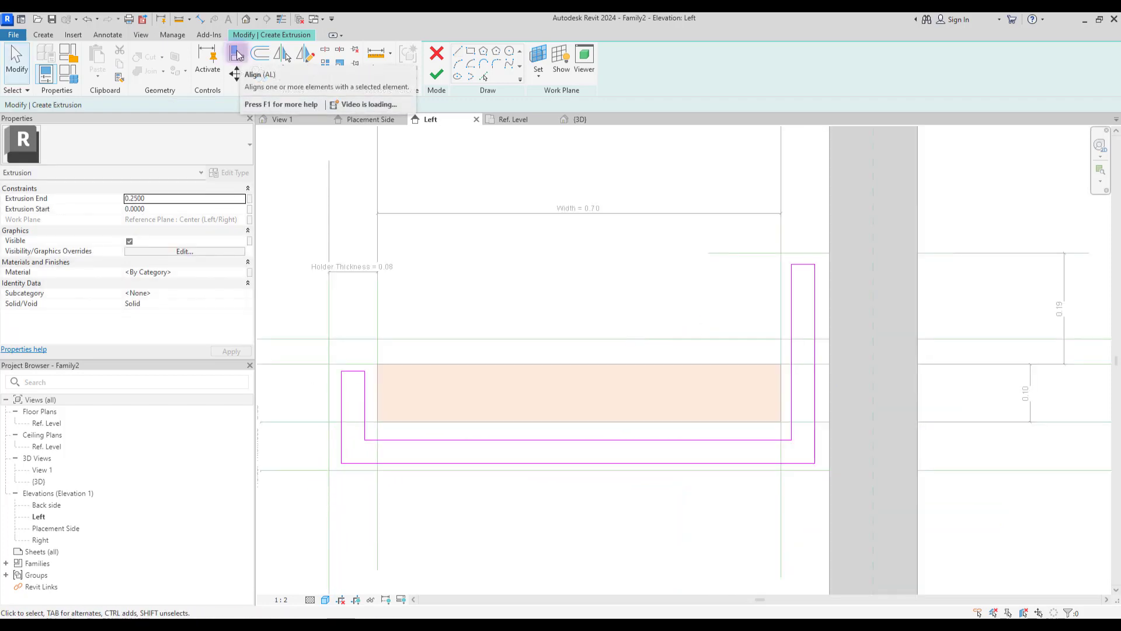
# Align the wall-side leg's sketch lines with the uppermost reference line, the wall face and the shelf's inner-end reference line
pyautogui.click(236, 54)
pyautogui.click(734, 257)
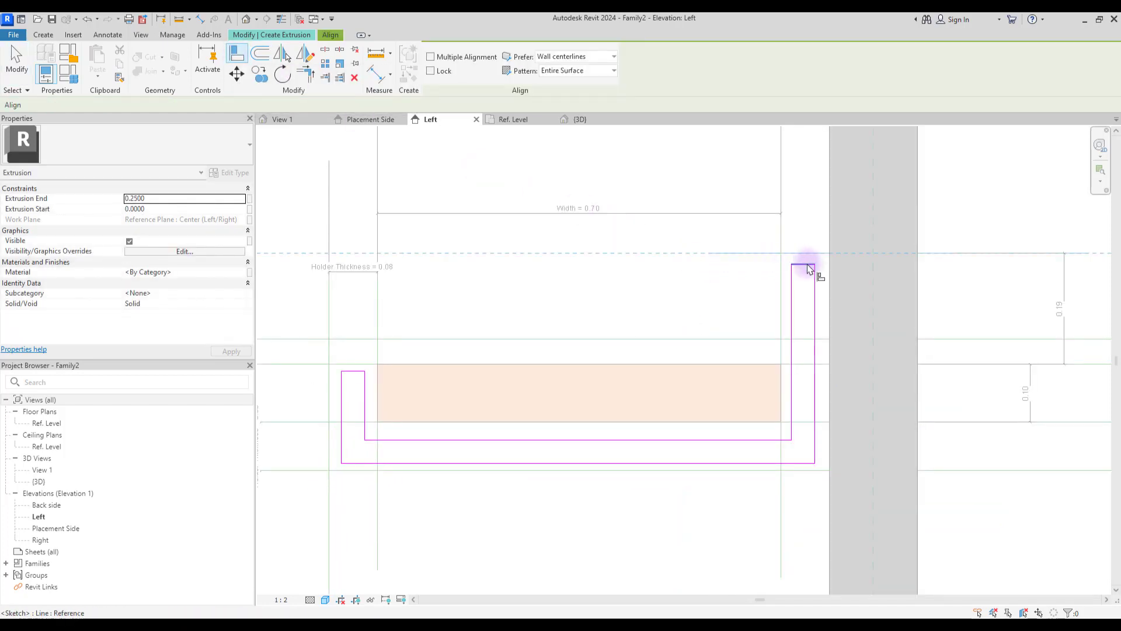
pyautogui.click(805, 264)
pyautogui.click(830, 229)
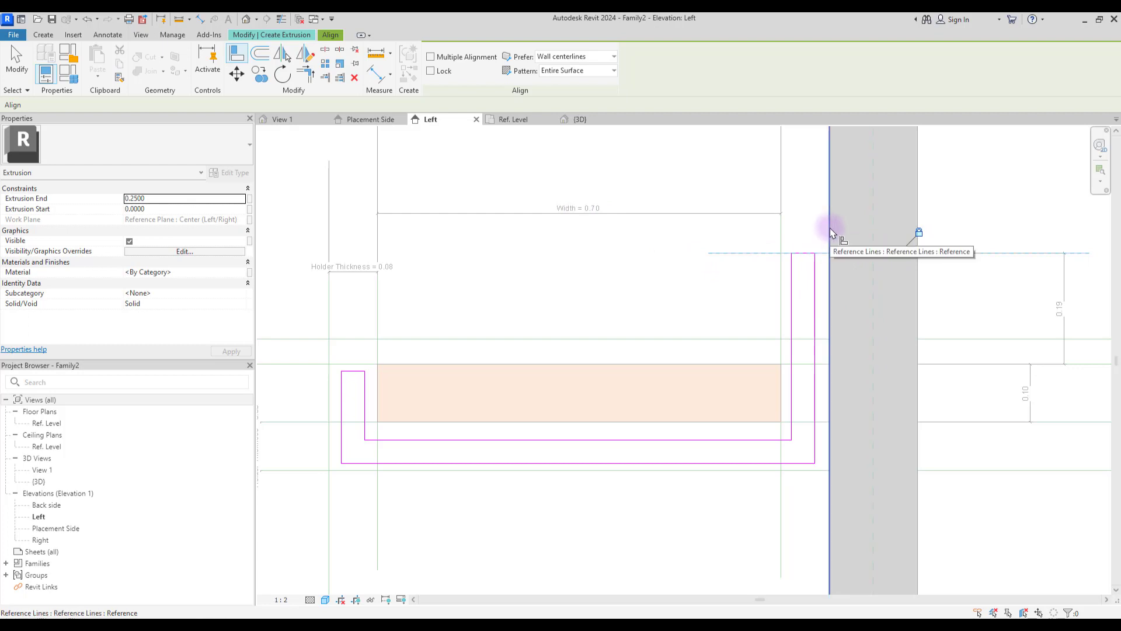
pyautogui.click(815, 306)
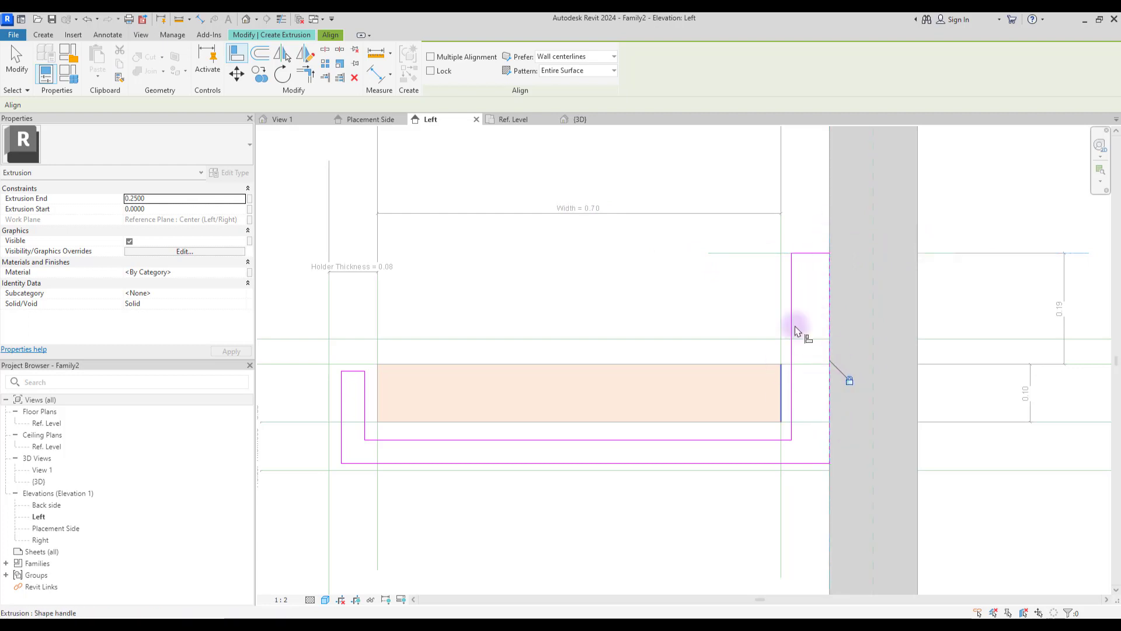
pyautogui.click(782, 324)
pyautogui.click(792, 316)
# Align the profile's two long horizontal lines with the shelf's underside line and the lowest reference line
pyautogui.click(286, 422)
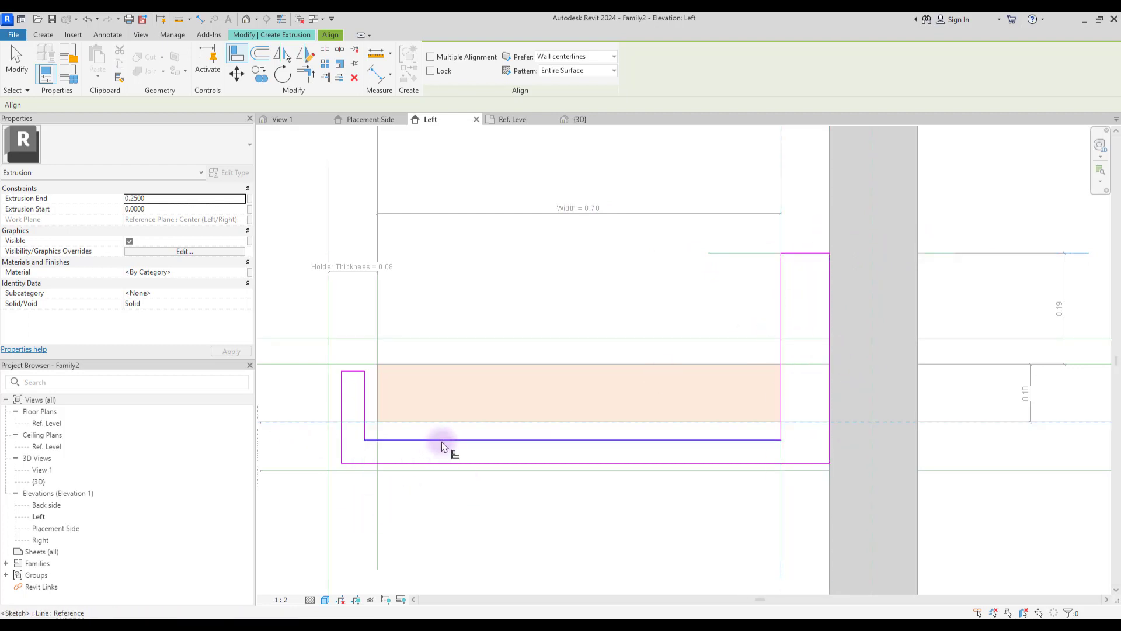
pyautogui.click(446, 439)
pyautogui.click(633, 471)
pyautogui.click(629, 464)
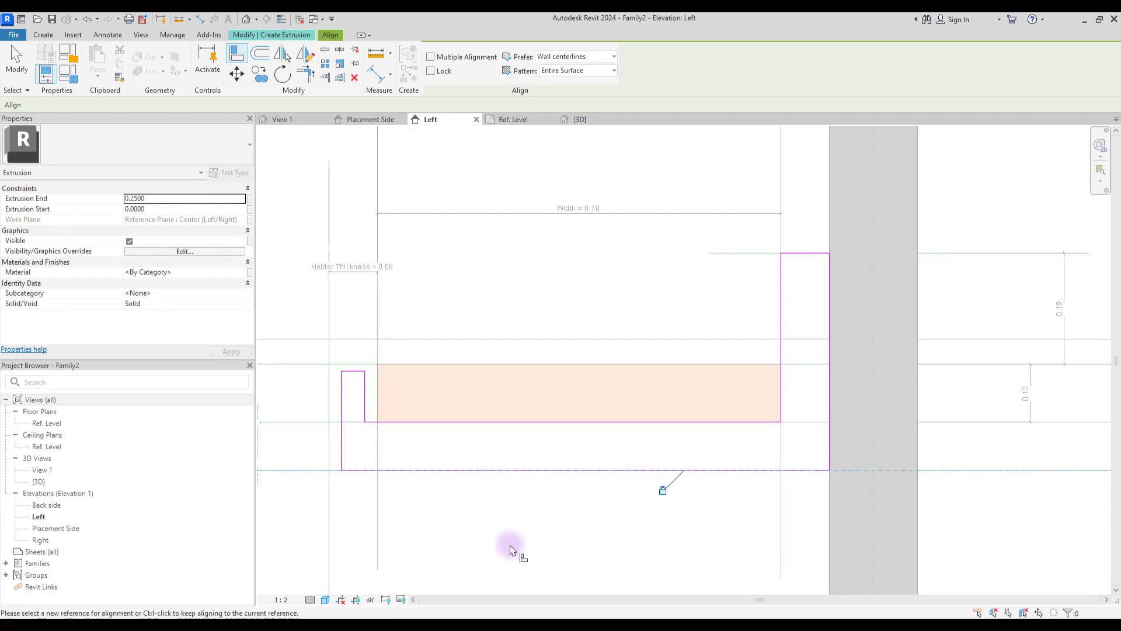
# Align the outer leg's sketch lines with the outer vertical reference line, the shelf's outer end and the reference line above the shelf
pyautogui.click(329, 392)
pyautogui.click(342, 403)
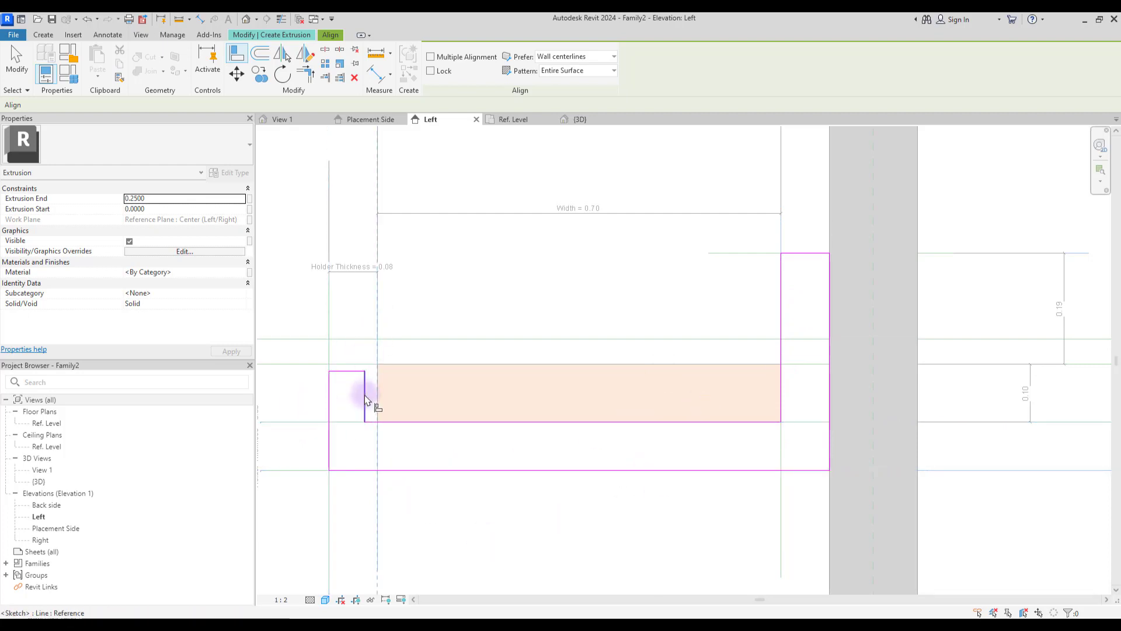
pyautogui.moveTo(363, 389)
pyautogui.mouseDown(button='middle')
pyautogui.moveTo(551, 383)
pyautogui.moveTo(451, 350)
pyautogui.mouseUp(button='middle')
pyautogui.click(477, 330)
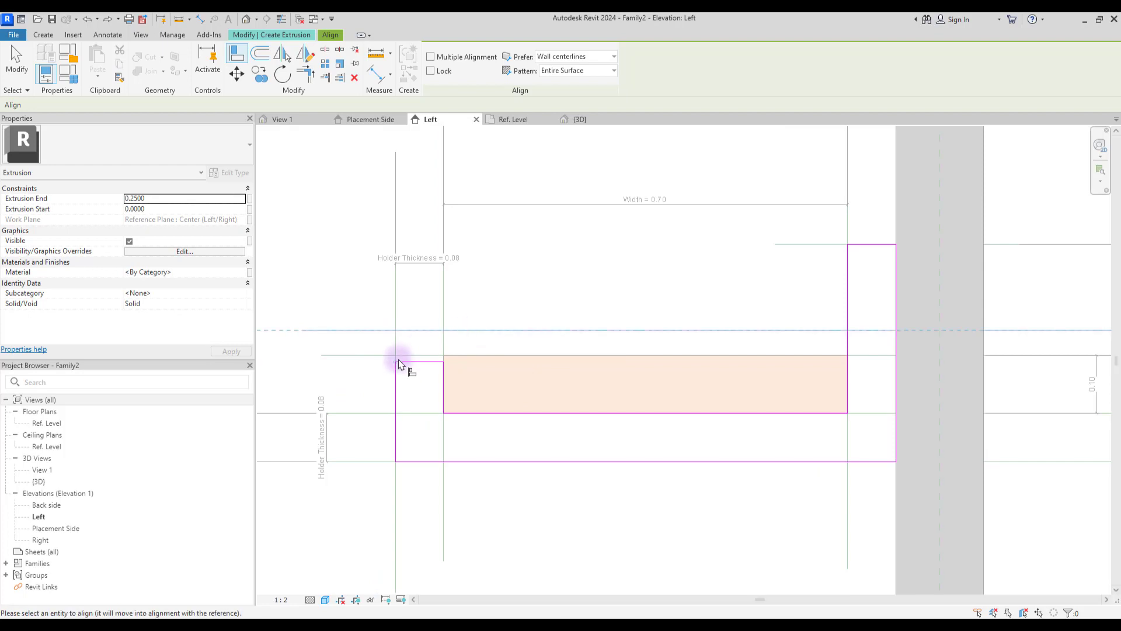
pyautogui.click(412, 362)
# Finish the U-shaped holder extrusion with a depth of 0.25
pyautogui.click(526, 383)
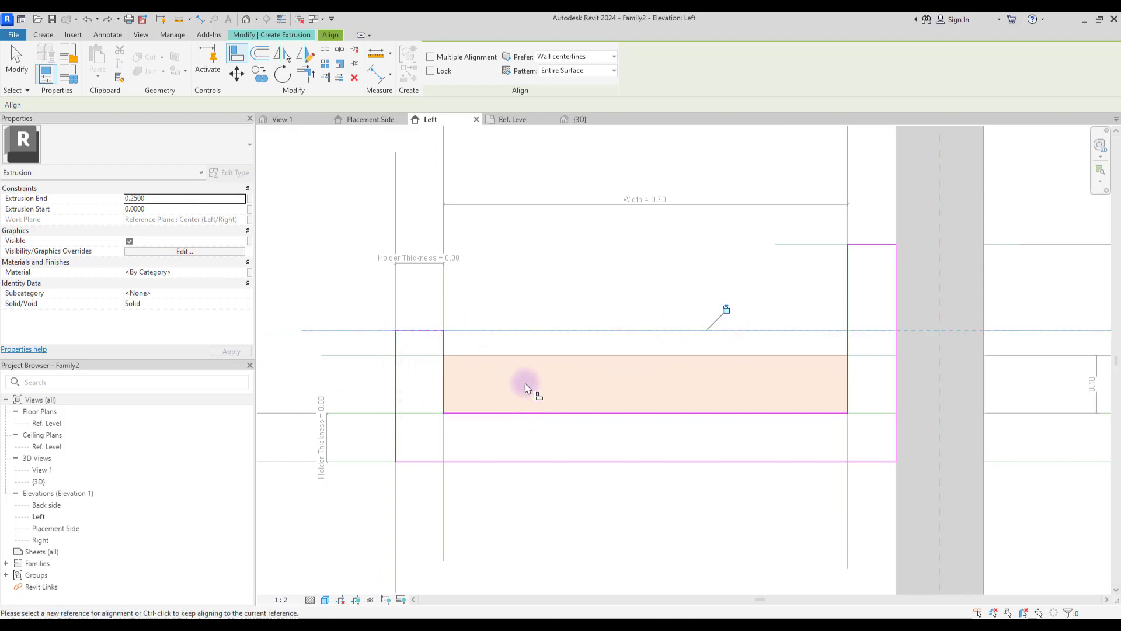
pyautogui.scroll(-2, 491, 339)
pyautogui.press('Escape')
pyautogui.click(435, 77)
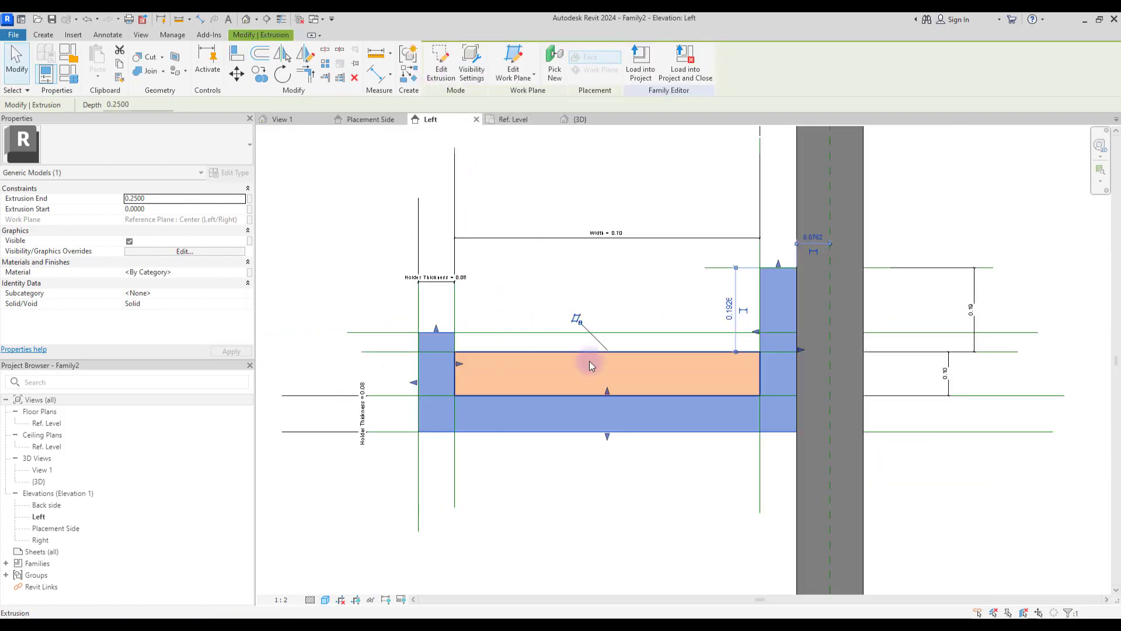
pyautogui.click(644, 533)
# Delete the unlabelled dimension of the shelf's thickness beside the wall
pyautogui.scroll(-1, 607, 396)
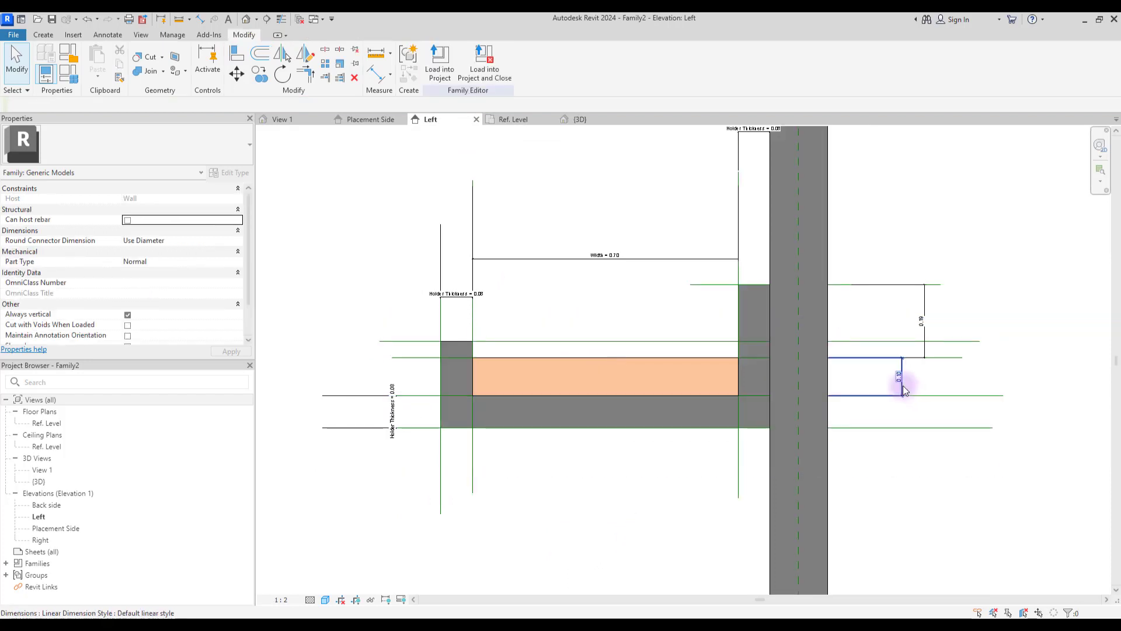
pyautogui.click(902, 388)
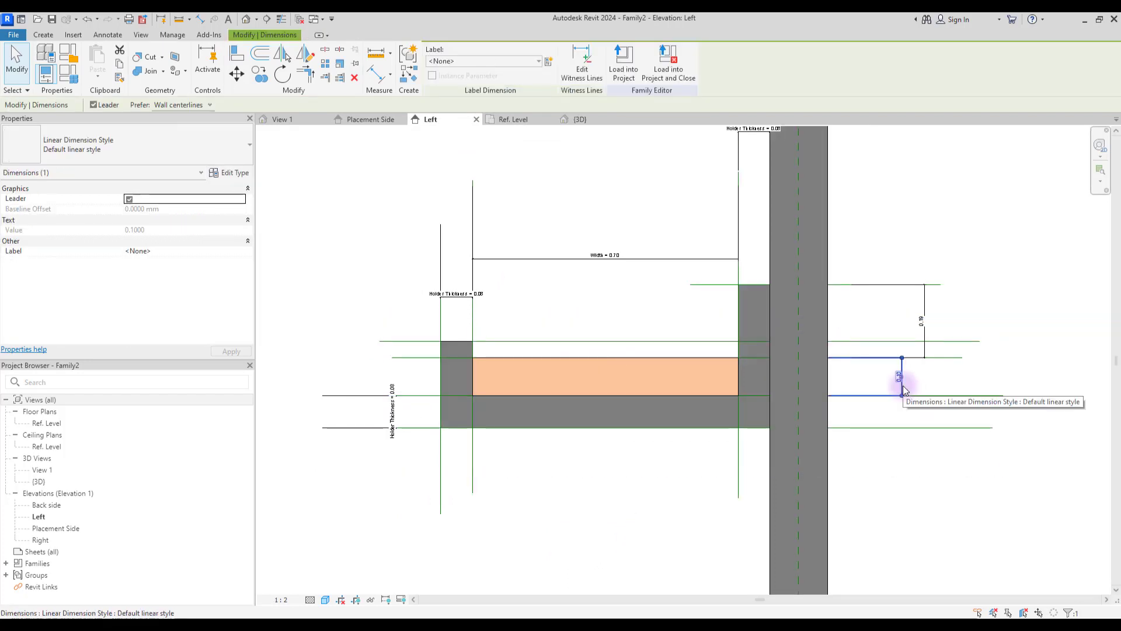
pyautogui.press('Delete')
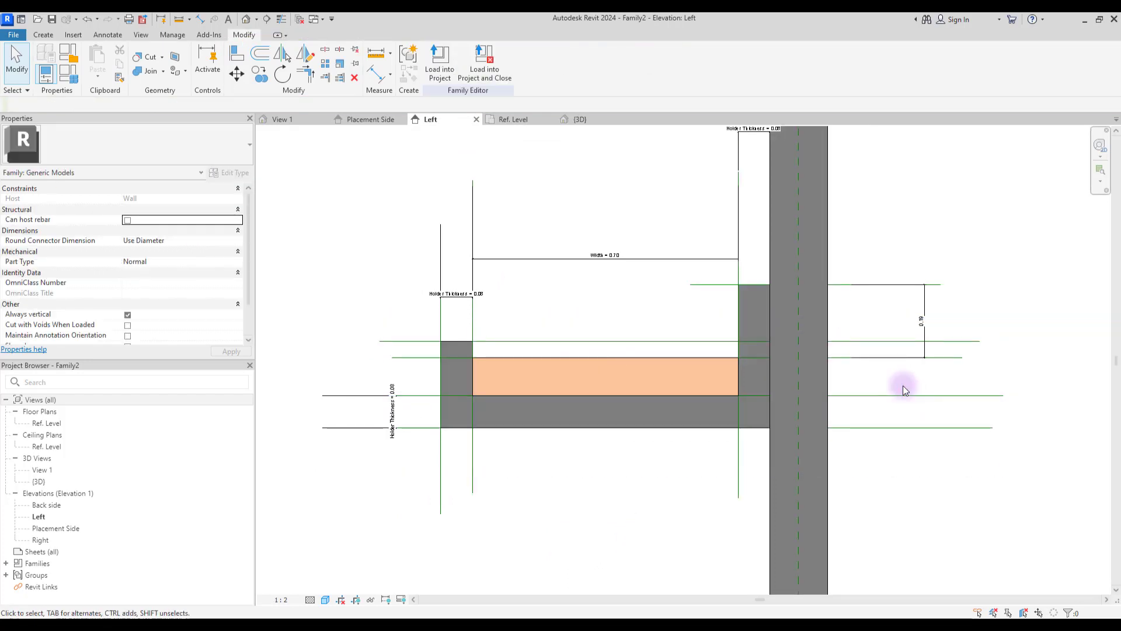
# Dimension from the reference line just above the shelf to the shelf's underside line, placing the dimension beyond the wall
pyautogui.click(115, 36)
pyautogui.click(64, 58)
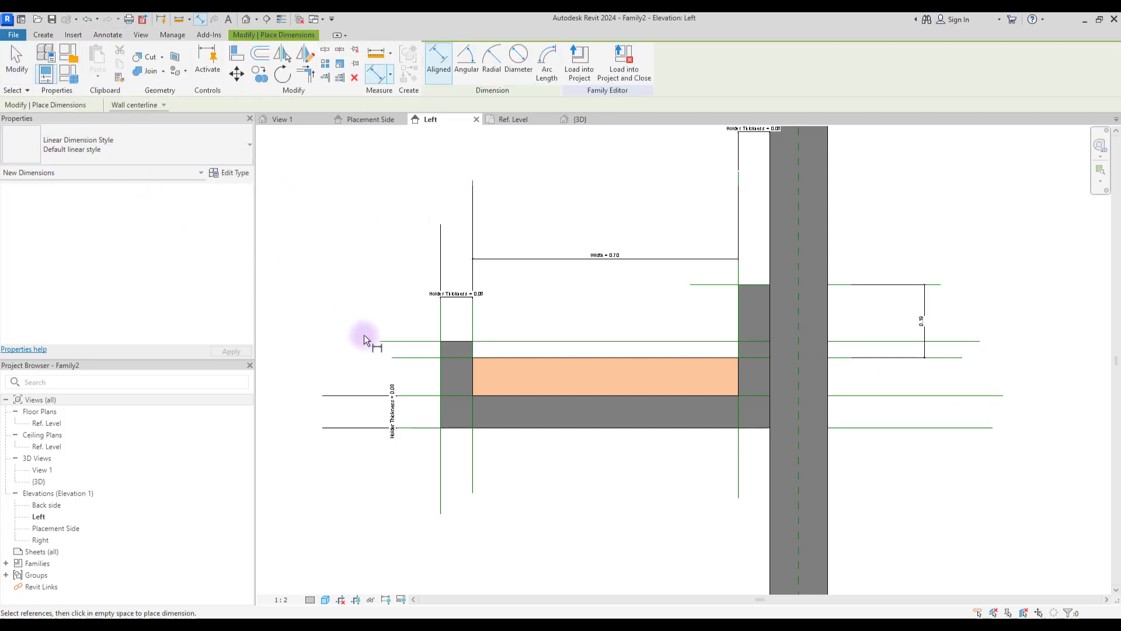
pyautogui.click(411, 341)
pyautogui.click(423, 395)
pyautogui.click(893, 491)
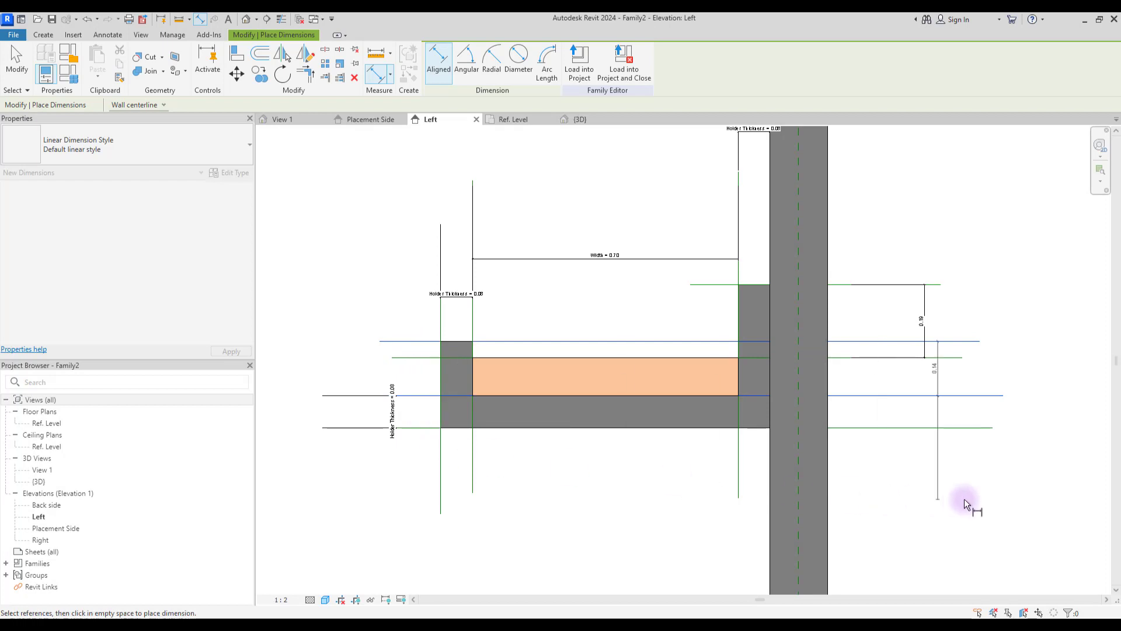
pyautogui.press('Escape')
pyautogui.press('Escape')
# Label the vertical dimension at the top of the holder's wall-side leg with a new type parameter named A
pyautogui.moveTo(928, 307); pyautogui.dragTo(906, 350, button='middle')
pyautogui.click(903, 353)
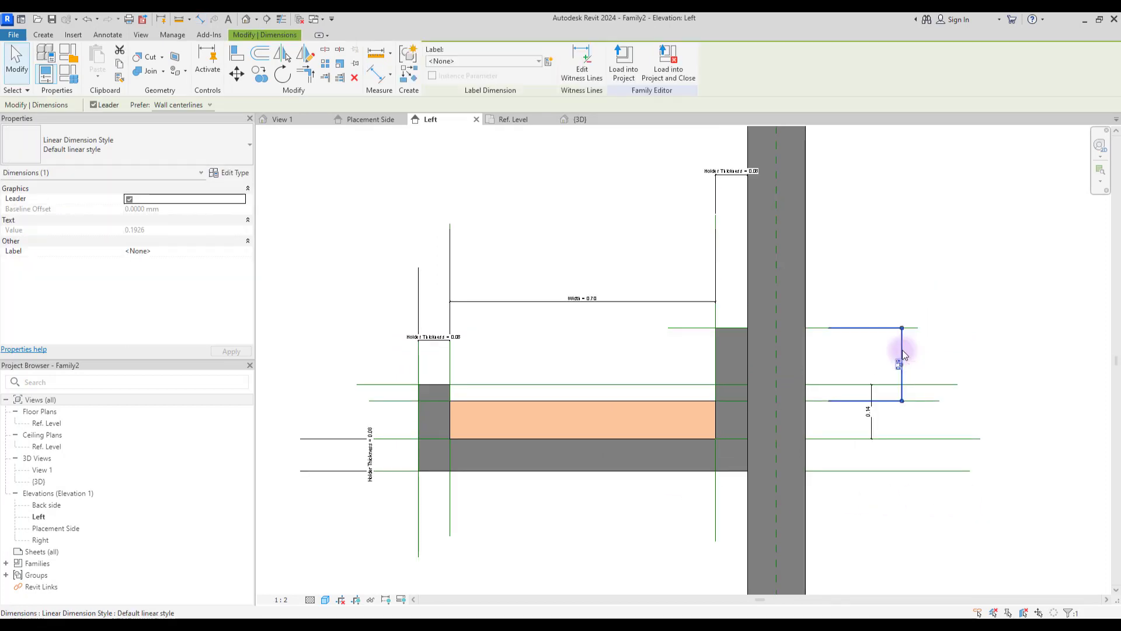
pyautogui.click(549, 59)
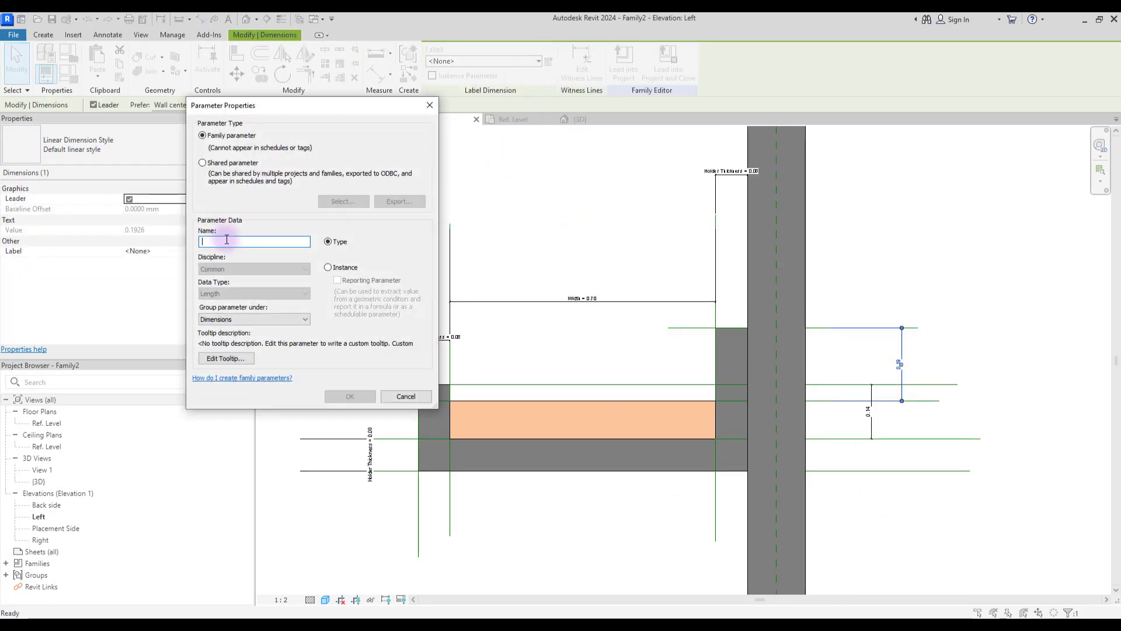
pyautogui.write('A')
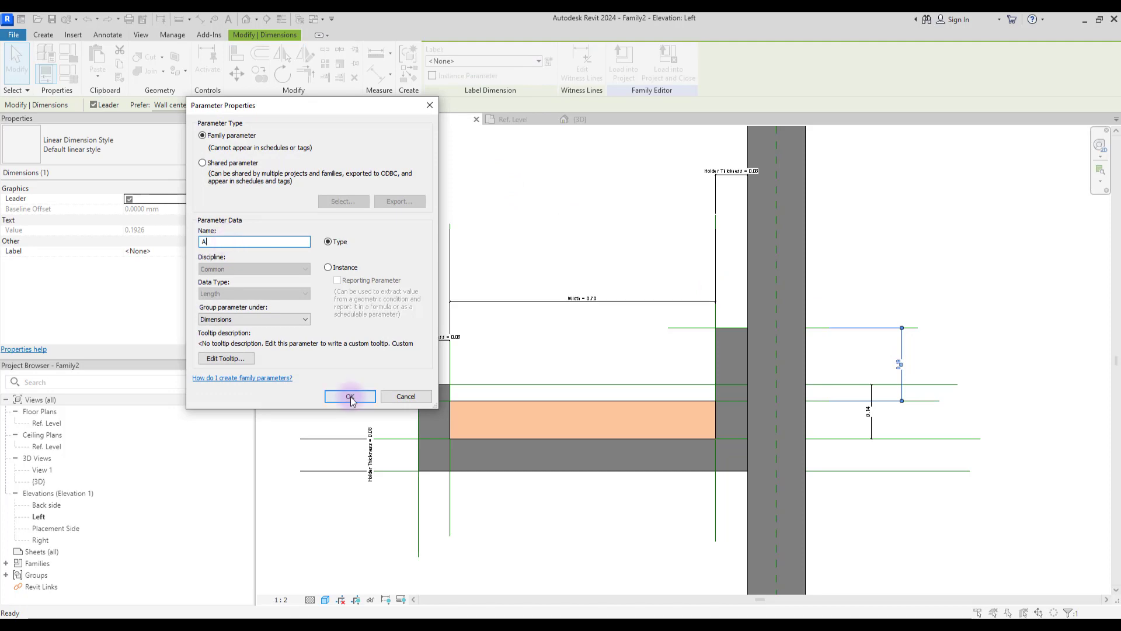
pyautogui.click(351, 397)
# Label the dimension from the reference line above the shelf to its underside with a new type parameter named B
pyautogui.click(871, 422)
pyautogui.click(548, 59)
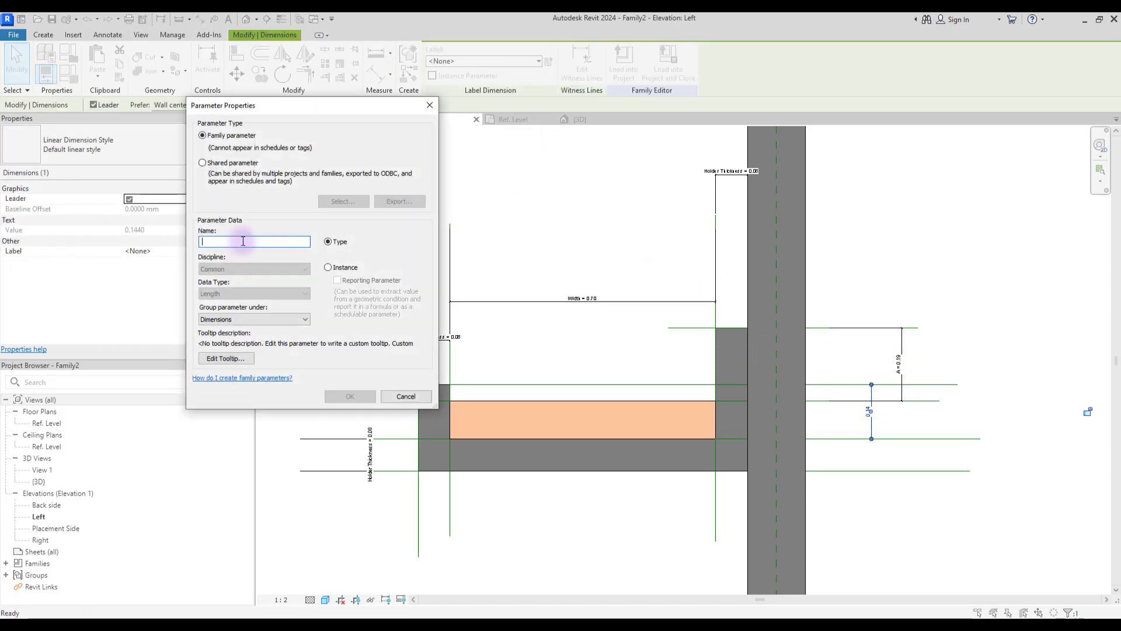
pyautogui.click(357, 396)
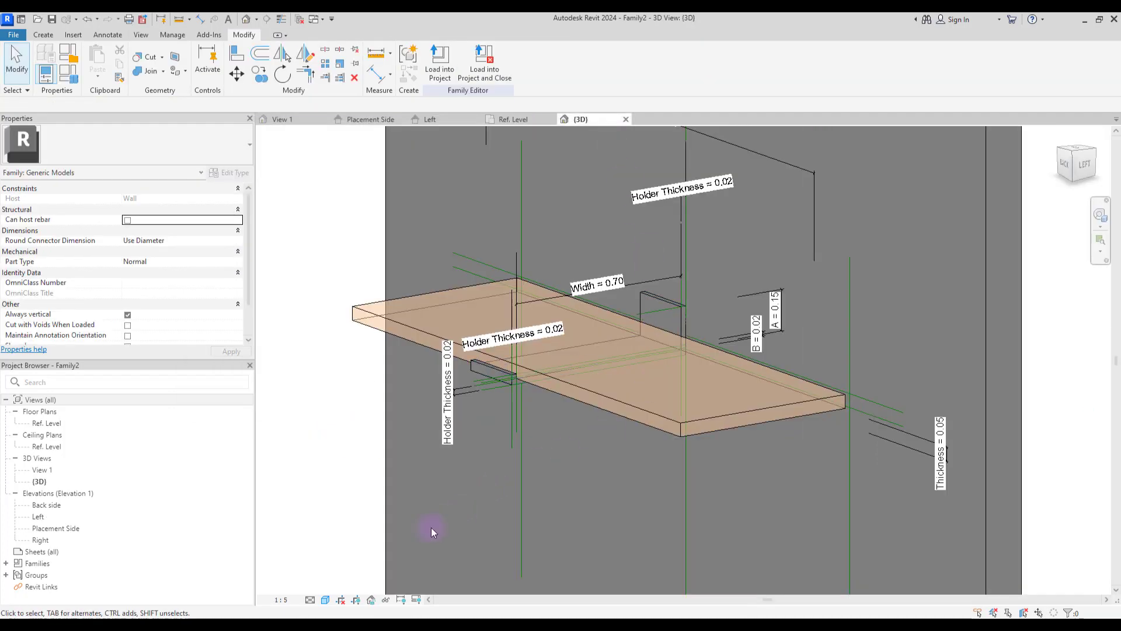
# Create a new material named Holder for the U-shaped holder extrusion
pyautogui.keyDown('shift'); pyautogui.moveTo(600, 461); pyautogui.dragTo(622, 455, button='middle'); pyautogui.keyUp('shift')
pyautogui.click(653, 300)
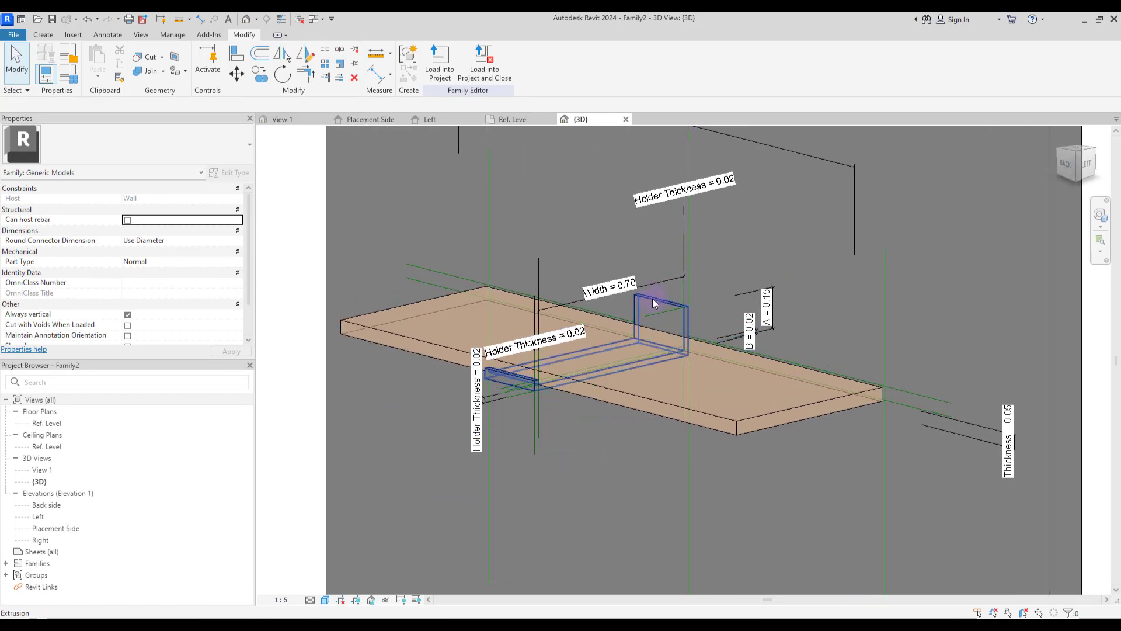
pyautogui.click(240, 272)
pyautogui.click(248, 272)
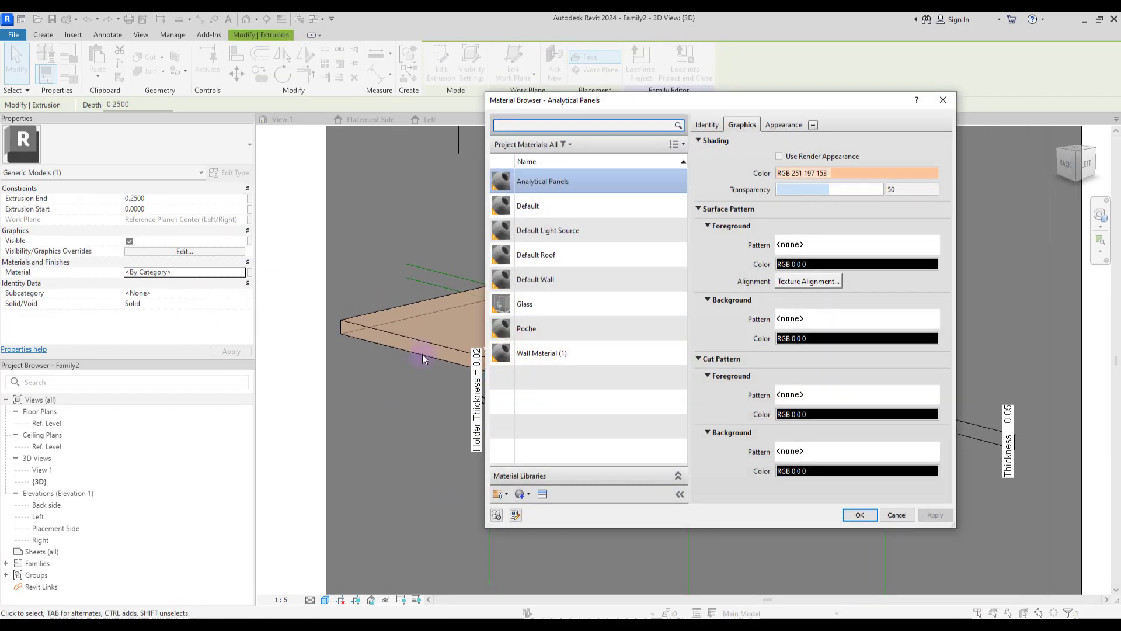
pyautogui.click(529, 494)
pyautogui.click(561, 509)
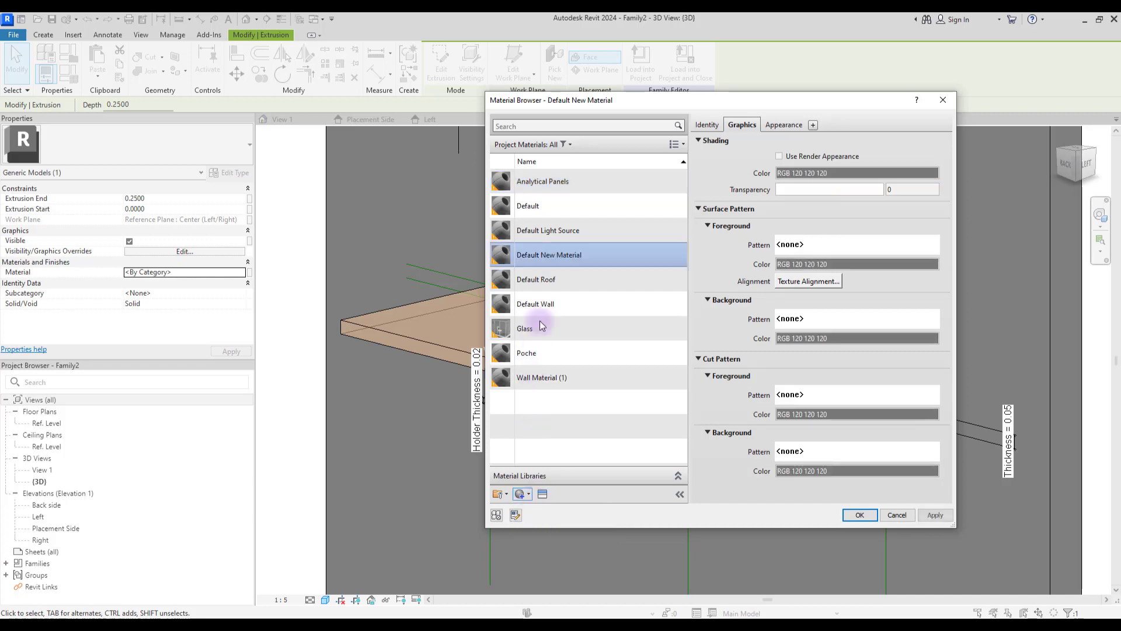
pyautogui.rightClick(534, 257)
pyautogui.click(581, 307)
pyautogui.write('Holder')
# Darken the Holder material's shading colour to near black and assign the material to the U-shaped holder
pyautogui.click(857, 172)
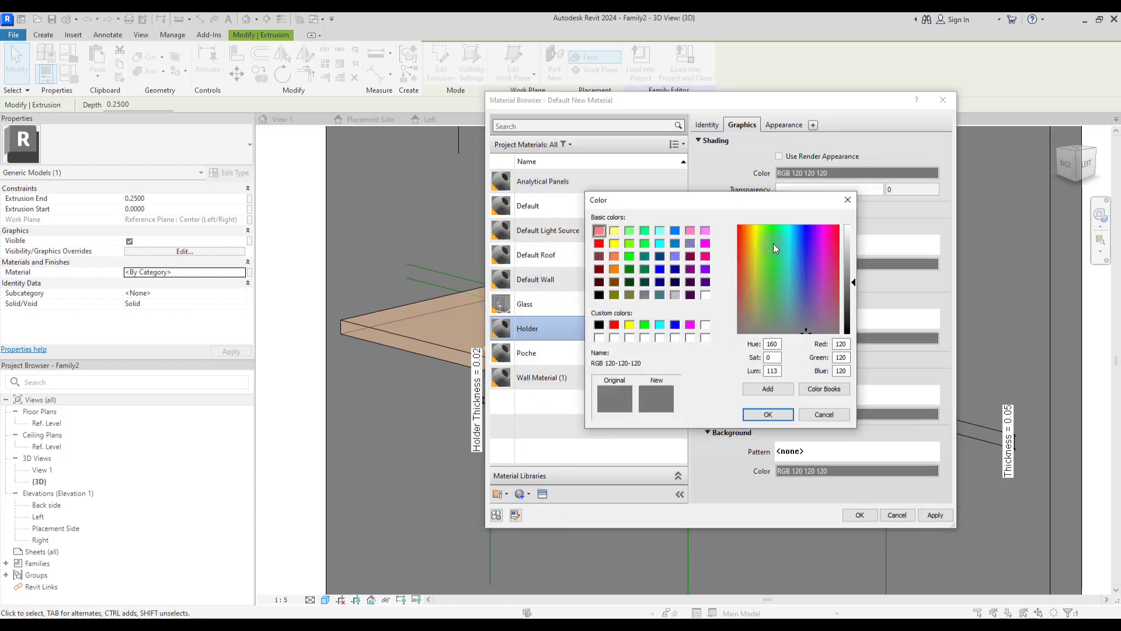
pyautogui.moveTo(857, 281); pyautogui.dragTo(858, 315)
pyautogui.click(768, 412)
pyautogui.click(860, 514)
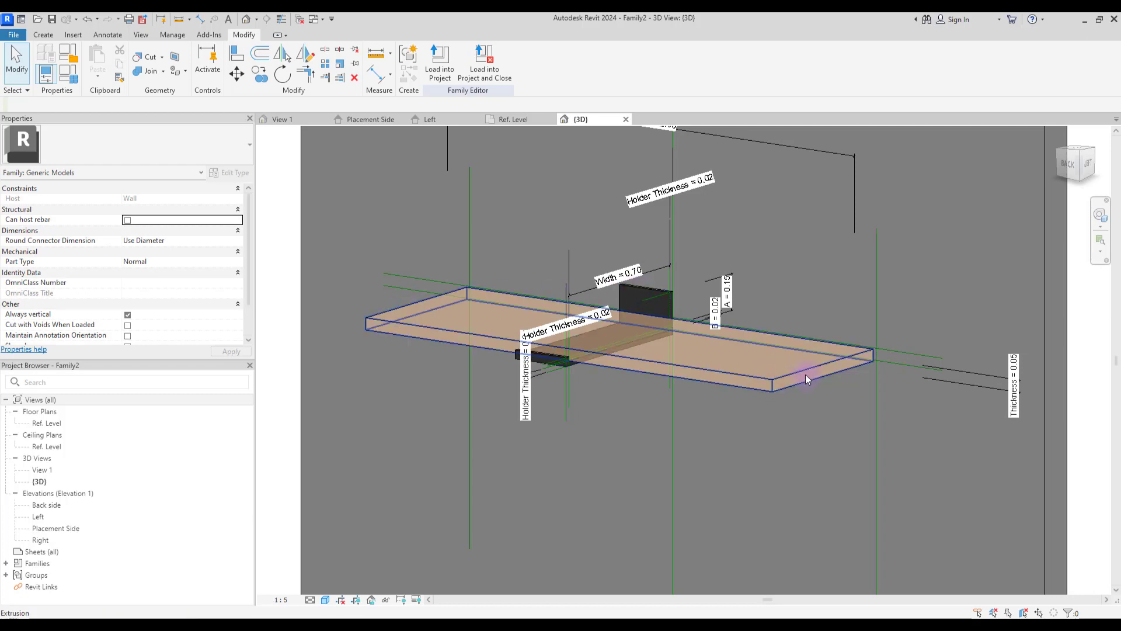
# In the Placement Side elevation, draw a pair of vertical reference lines across the shelf near each end, about 0.12 and 0.10 apart
pyautogui.click(430, 119)
pyautogui.click(364, 120)
pyautogui.scroll(5, 544, 316)
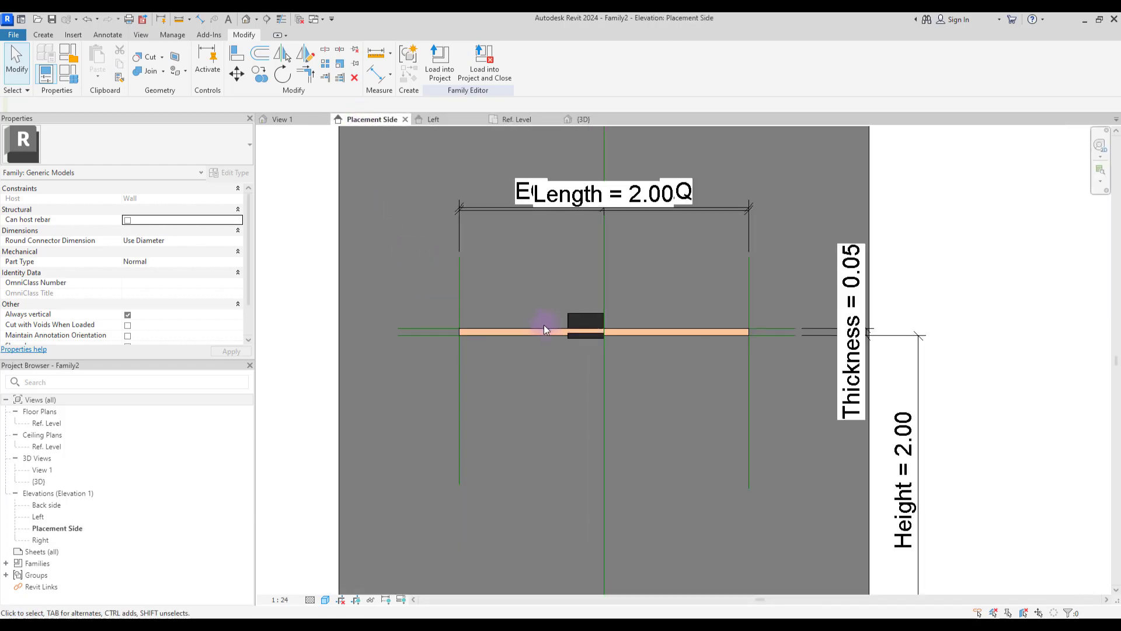
pyautogui.click(629, 58)
pyautogui.click(439, 255)
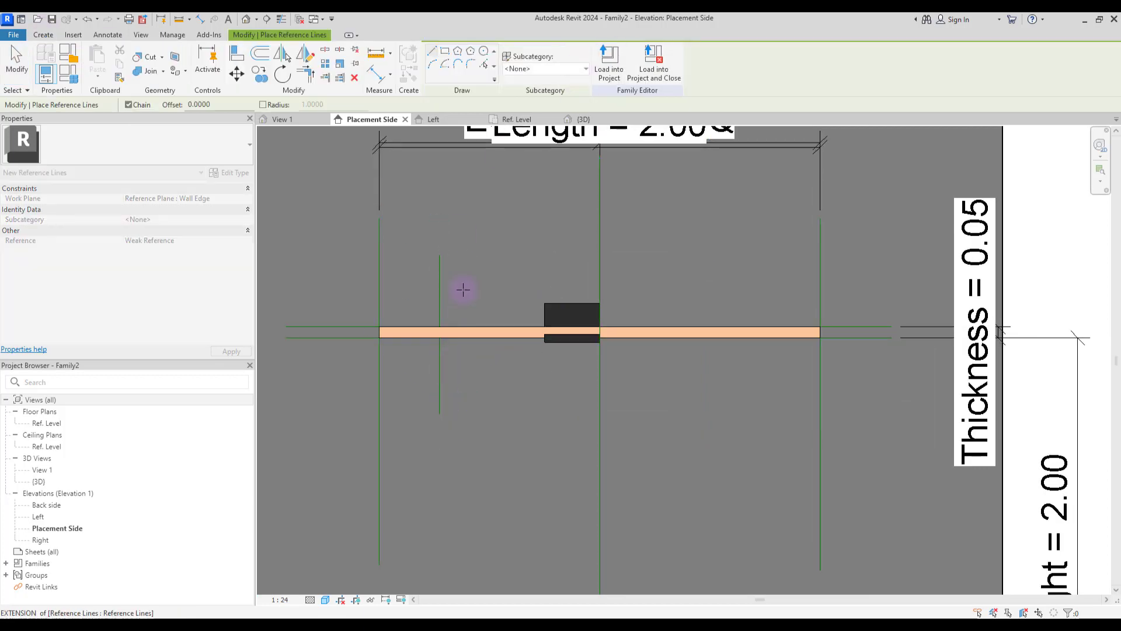
pyautogui.click(466, 413)
pyautogui.click(766, 260)
pyautogui.click(766, 419)
pyautogui.click(744, 260)
pyautogui.click(743, 418)
# Dimension the spacing between the two reference lines of each pair, placing both dimensions above the shelf
pyautogui.click(108, 35)
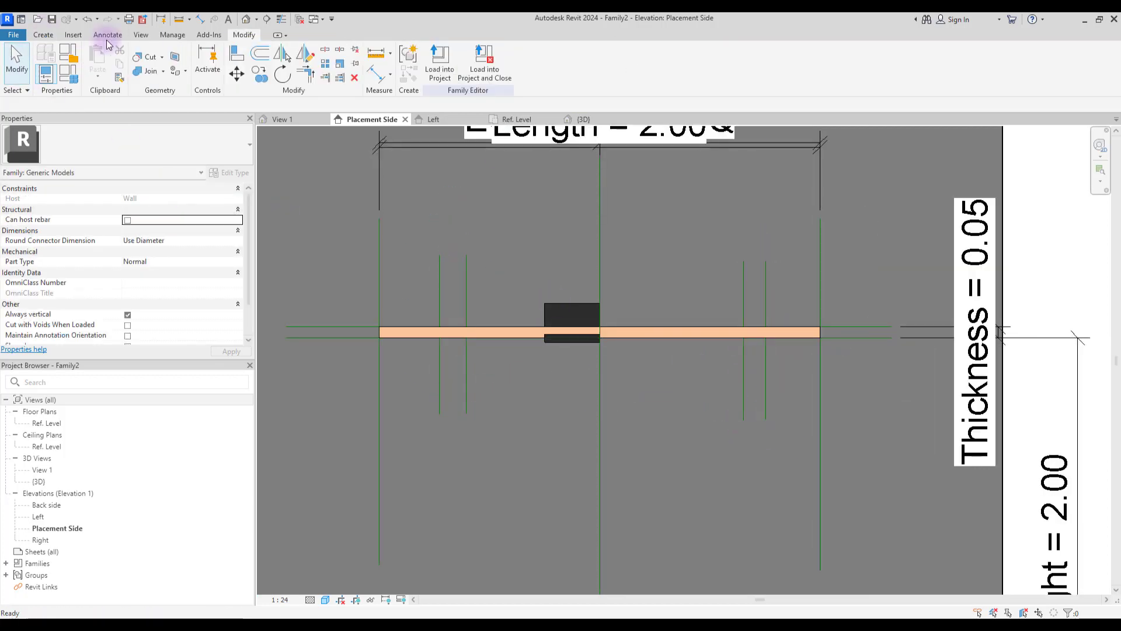
pyautogui.click(48, 65)
pyautogui.click(439, 280)
pyautogui.click(466, 277)
pyautogui.click(514, 233)
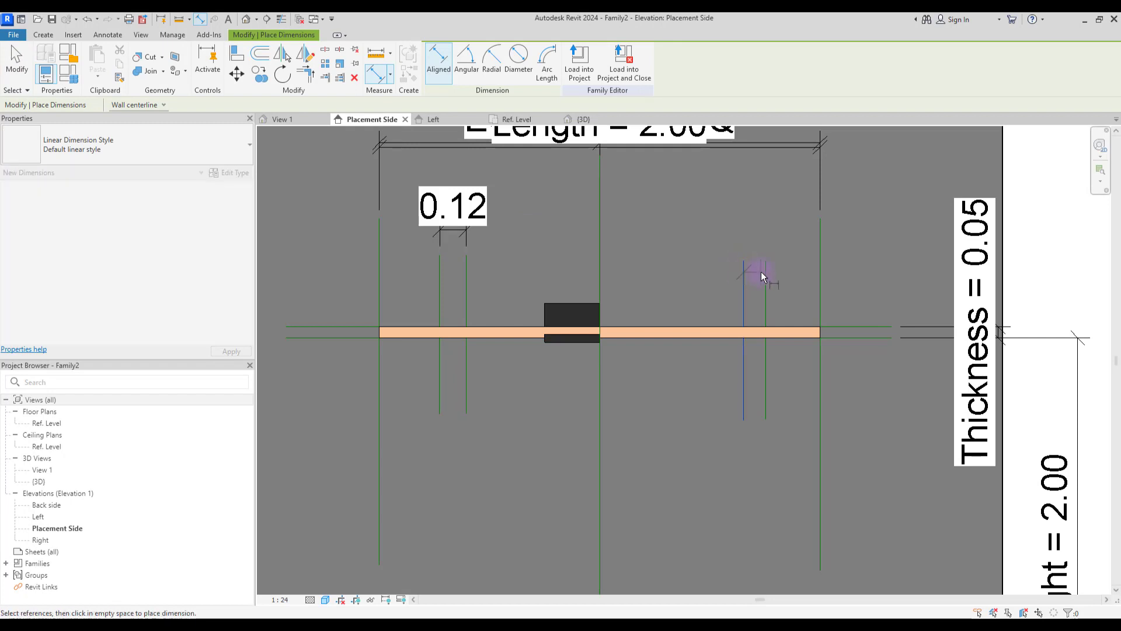
pyautogui.press('Escape')
pyautogui.press('Escape')
pyautogui.click(107, 34)
pyautogui.click(48, 64)
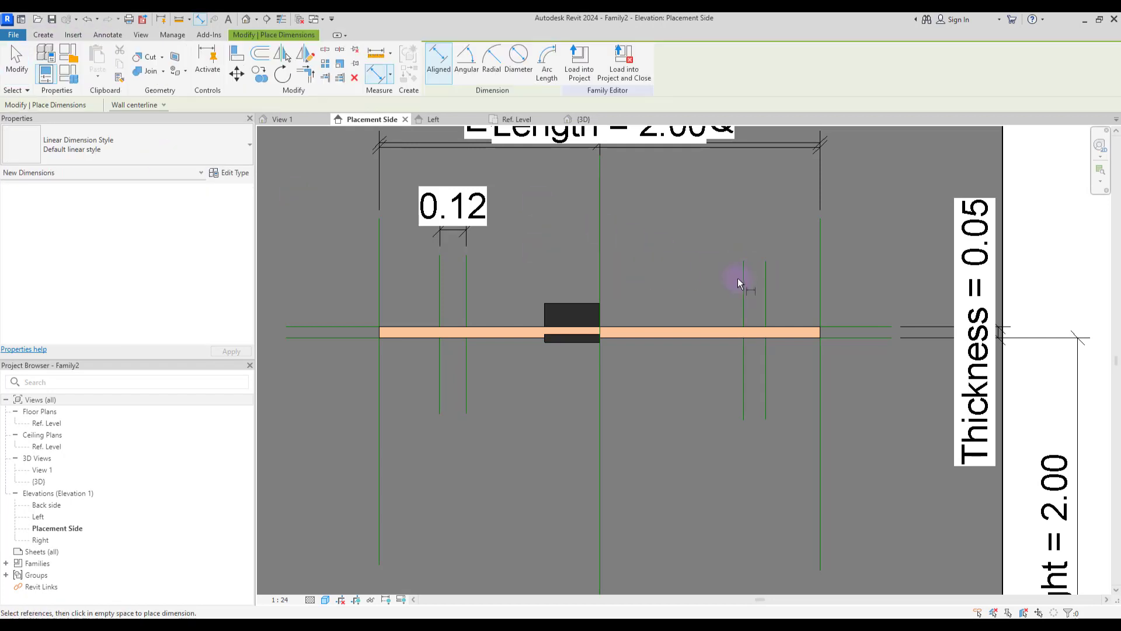
pyautogui.click(743, 278)
pyautogui.click(766, 279)
pyautogui.click(888, 230)
# Dimension from each shelf end to the nearest reference line of its pair, placing both dimensions below the shelf
pyautogui.click(378, 303)
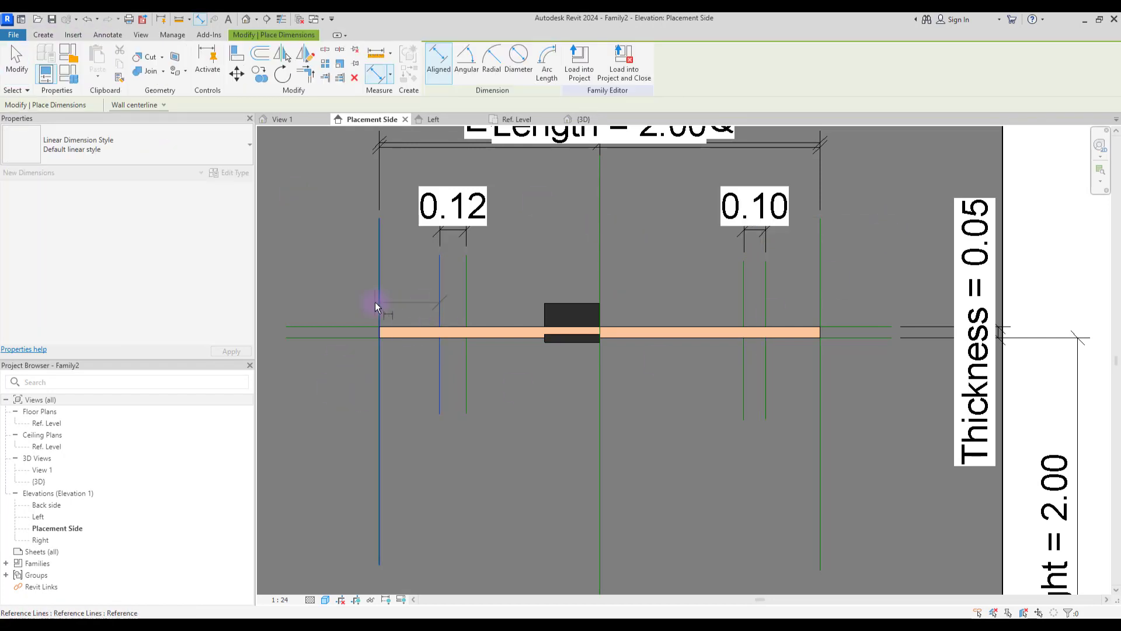
pyautogui.click(439, 292)
pyautogui.click(316, 456)
pyautogui.click(765, 398)
pyautogui.click(820, 403)
pyautogui.click(889, 408)
pyautogui.press('Escape')
pyautogui.press('Escape')
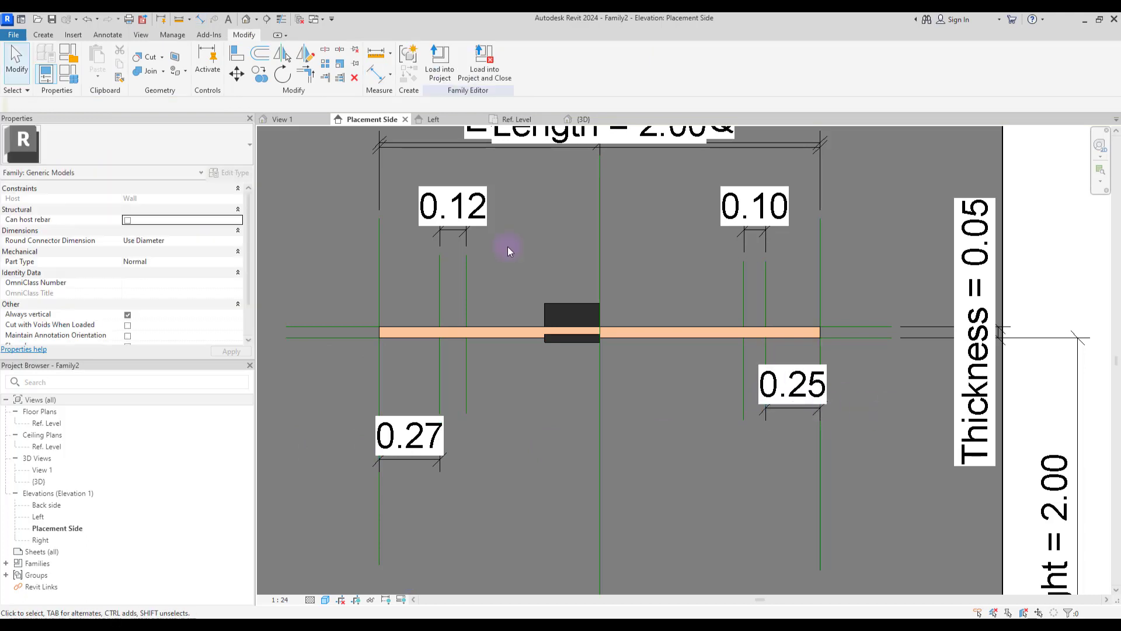
# Label the spacing dimensions of both reference line pairs with a new type parameter named Holder Width
pyautogui.click(466, 241)
pyautogui.keyDown('ctrl'); pyautogui.click(742, 244); pyautogui.keyUp('ctrl')
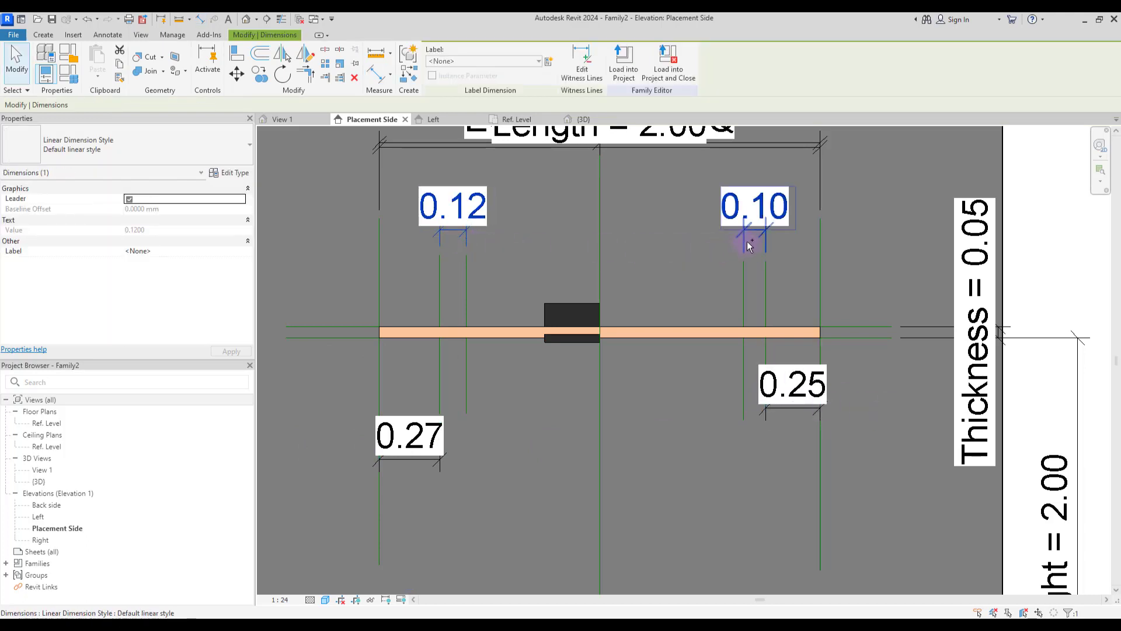
pyautogui.click(549, 60)
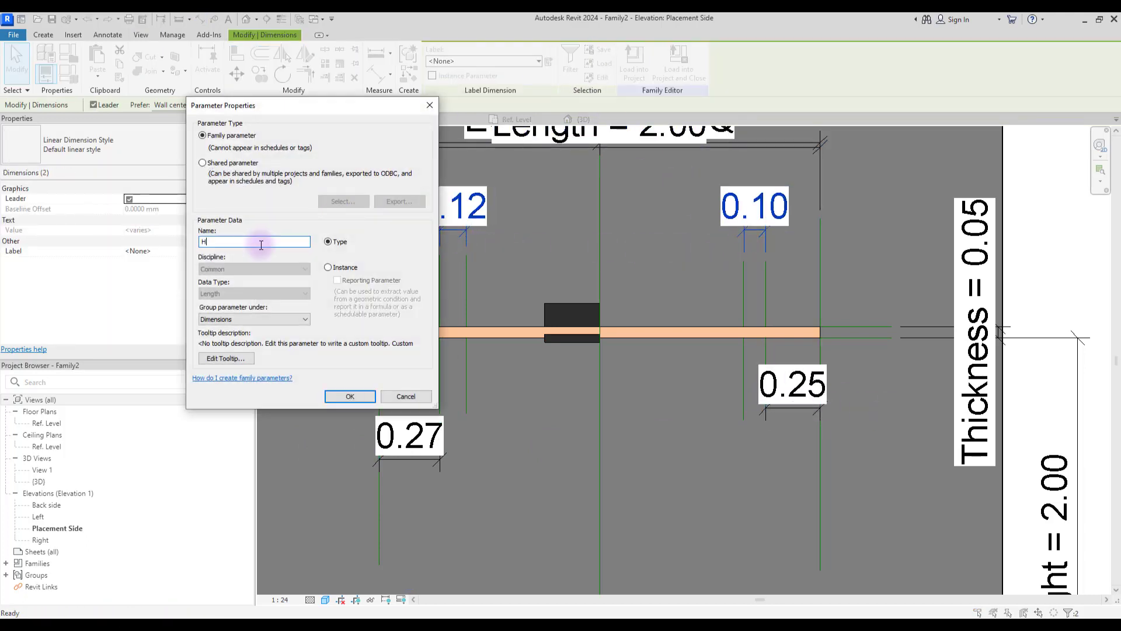
pyautogui.write('Holder Width')
pyautogui.click(350, 396)
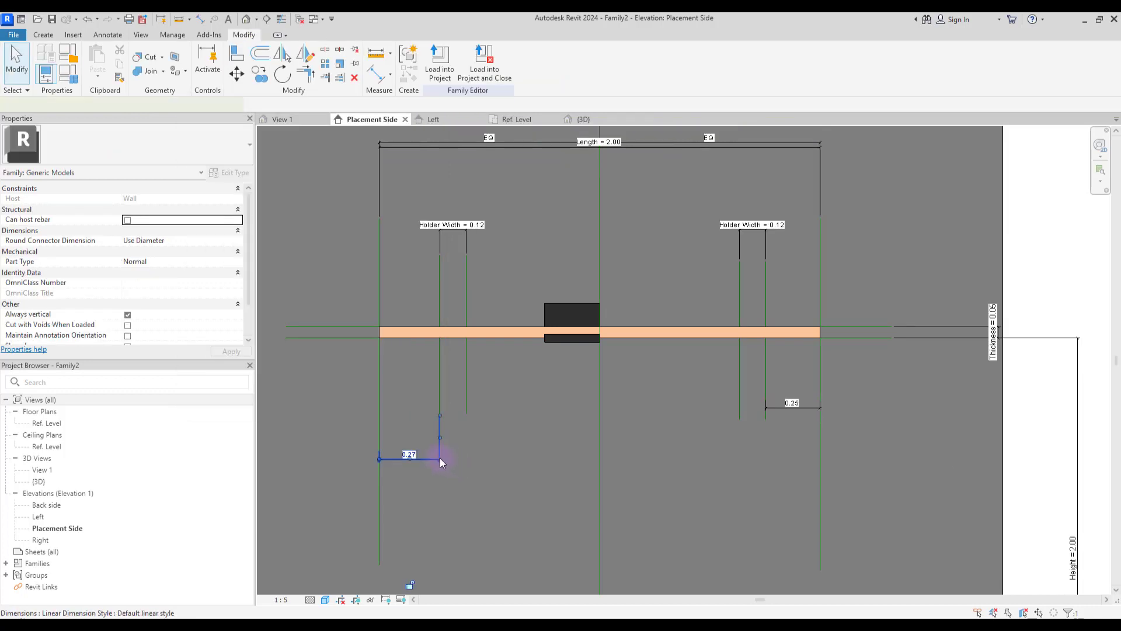
# Label both dimensions from the shelf ends to the reference lines with a new type parameter named Holder Distance
pyautogui.click(439, 458)
pyautogui.keyDown('ctrl'); pyautogui.click(805, 408); pyautogui.keyUp('ctrl')
pyautogui.click(548, 62)
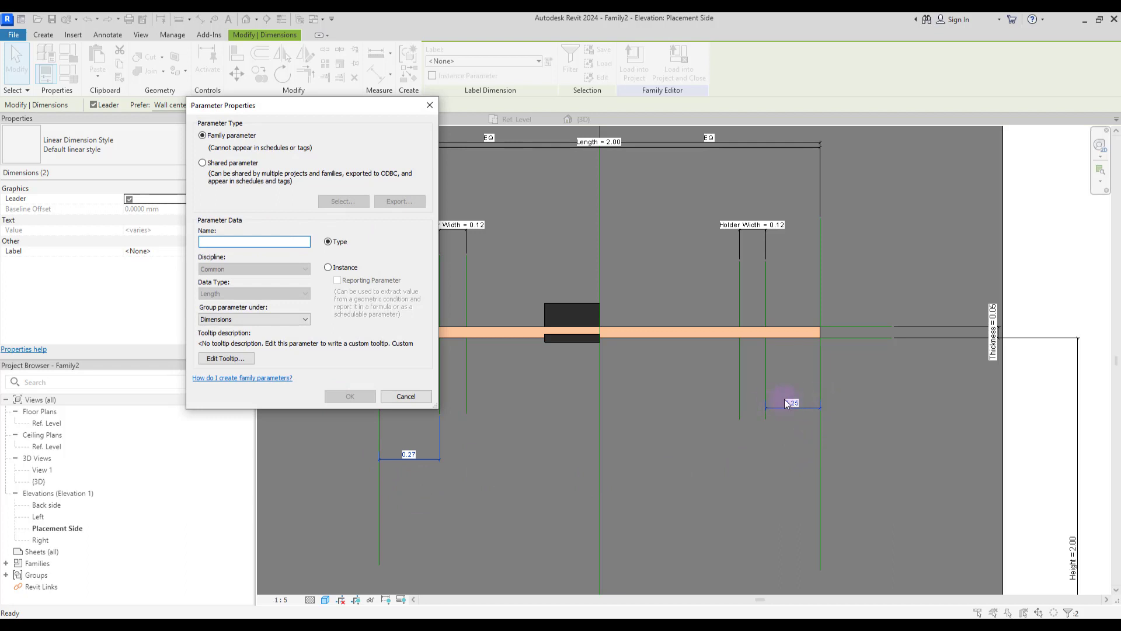
pyautogui.write('Holder D')
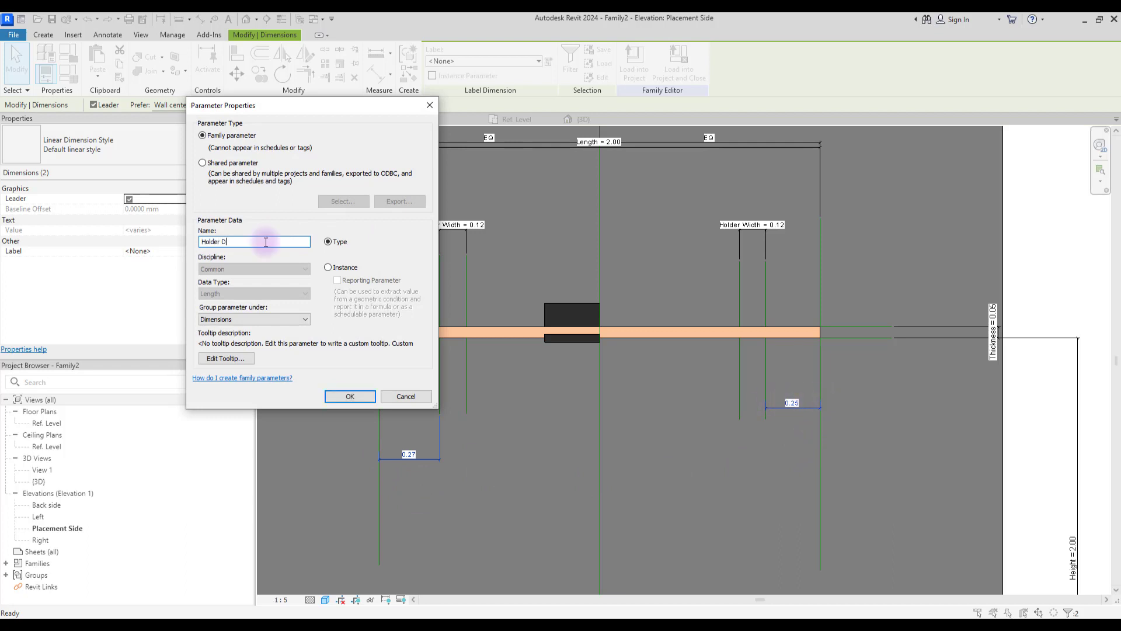
pyautogui.write('is')
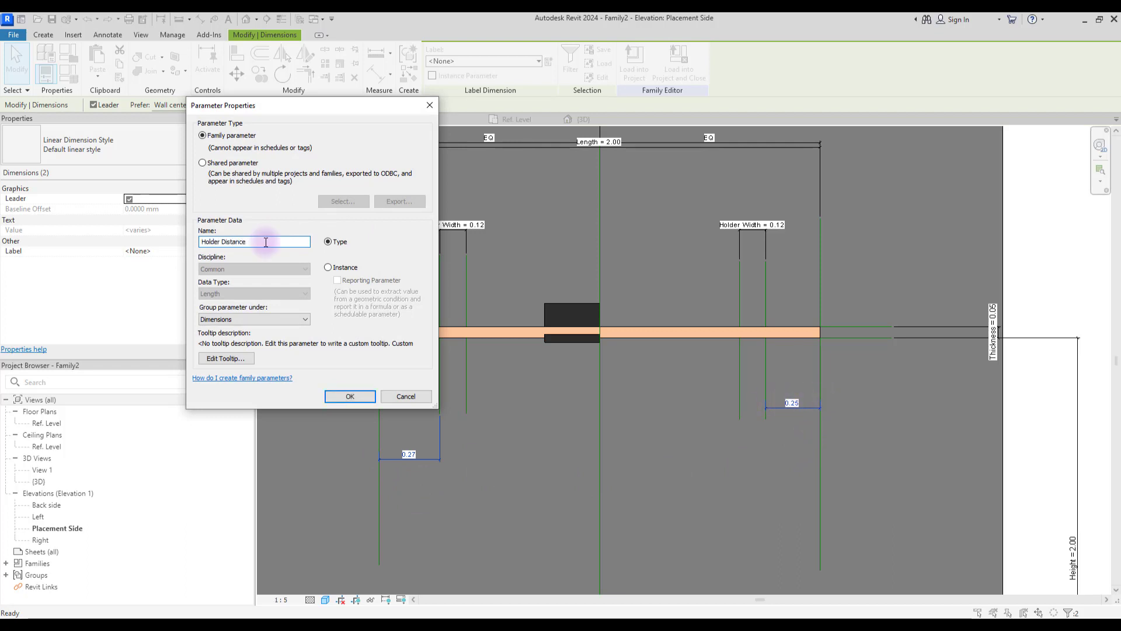
pyautogui.write('tance')
pyautogui.click(350, 396)
pyautogui.click(548, 273)
pyautogui.scroll(1, 548, 273)
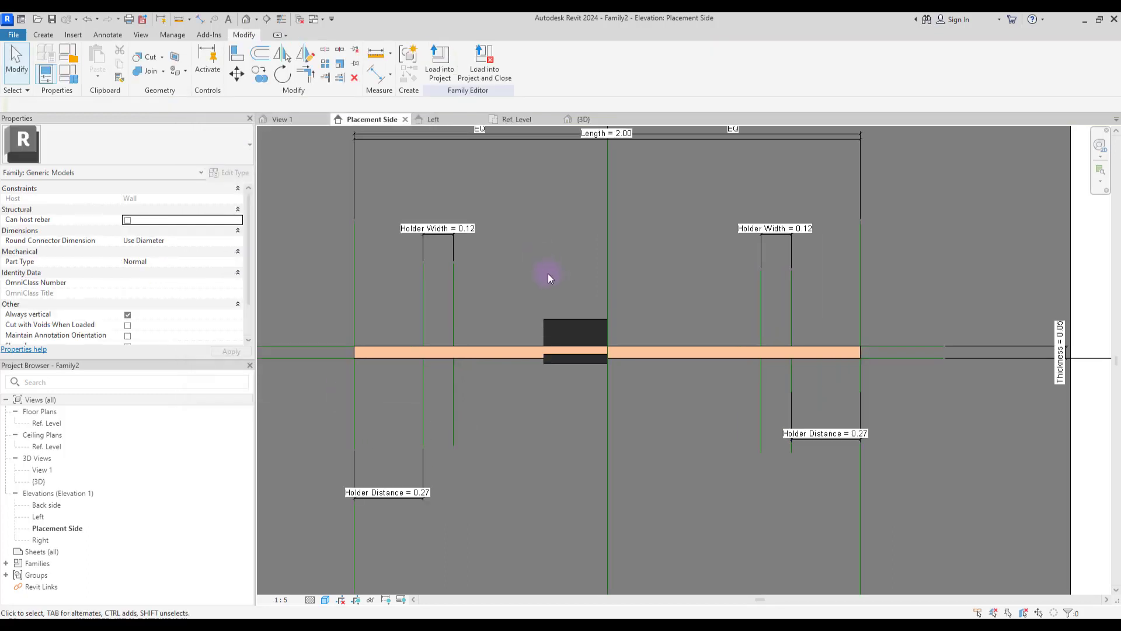
# Stretch the holder extrusion's two side faces onto the left-hand pair of Holder Width reference lines
pyautogui.click(559, 324)
pyautogui.moveTo(539, 341); pyautogui.dragTo(422, 341)
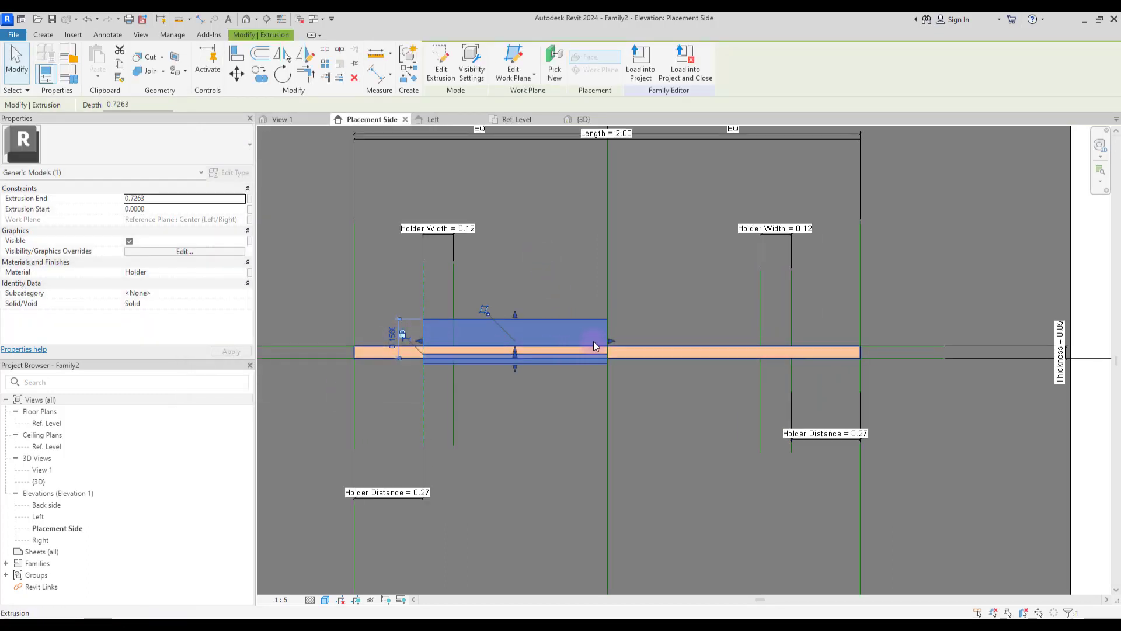
pyautogui.moveTo(610, 341); pyautogui.dragTo(454, 341)
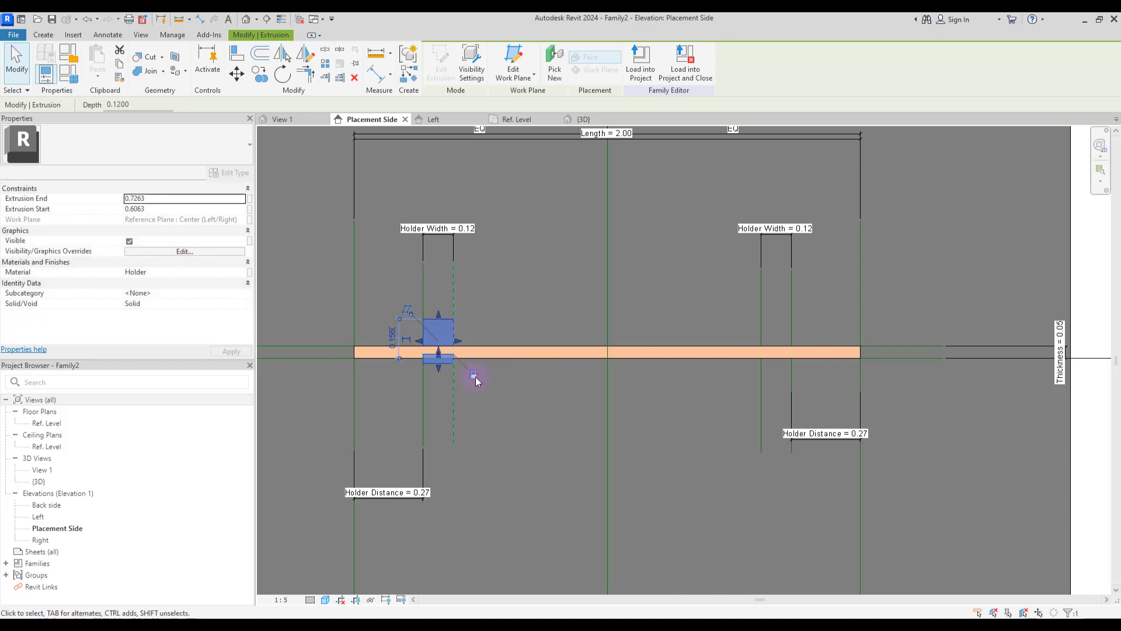
pyautogui.click(519, 295)
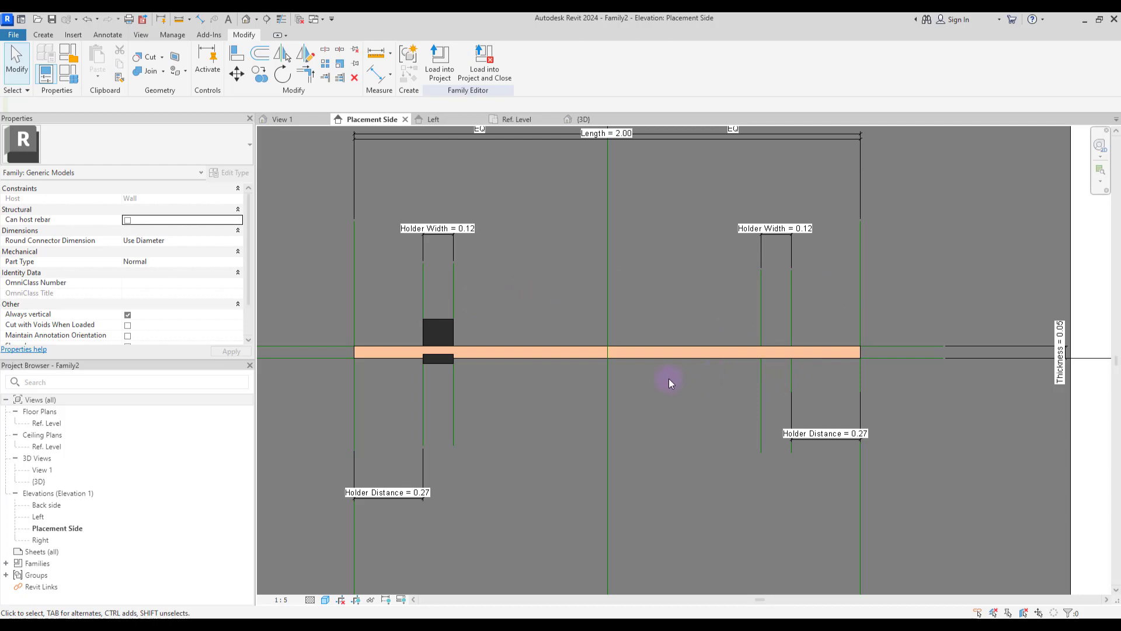
pyautogui.click(440, 327)
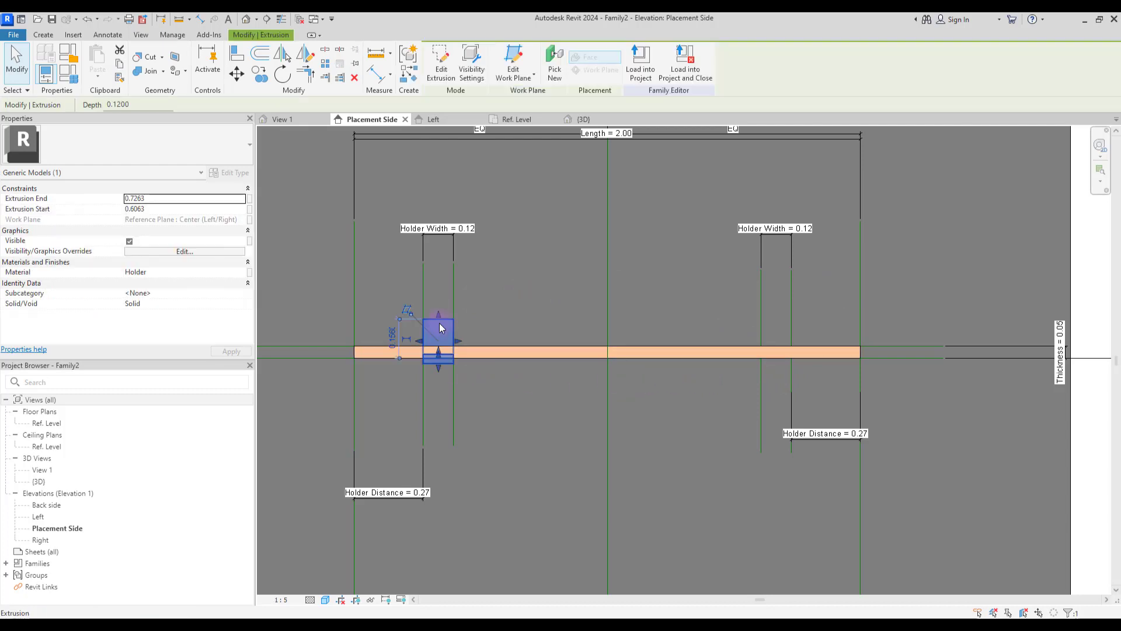
pyautogui.click(533, 291)
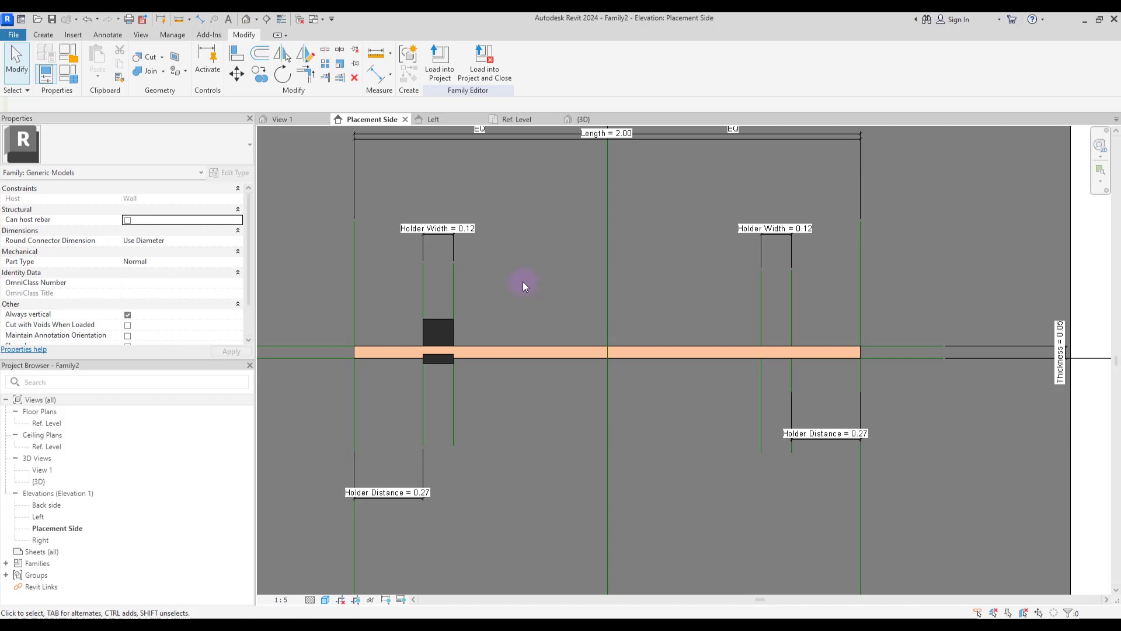
# In the Left elevation, sketch a closed U-shaped profile about 0.66 wide below the shelf for a second holder extrusion
pyautogui.click(433, 119)
pyautogui.click(108, 61)
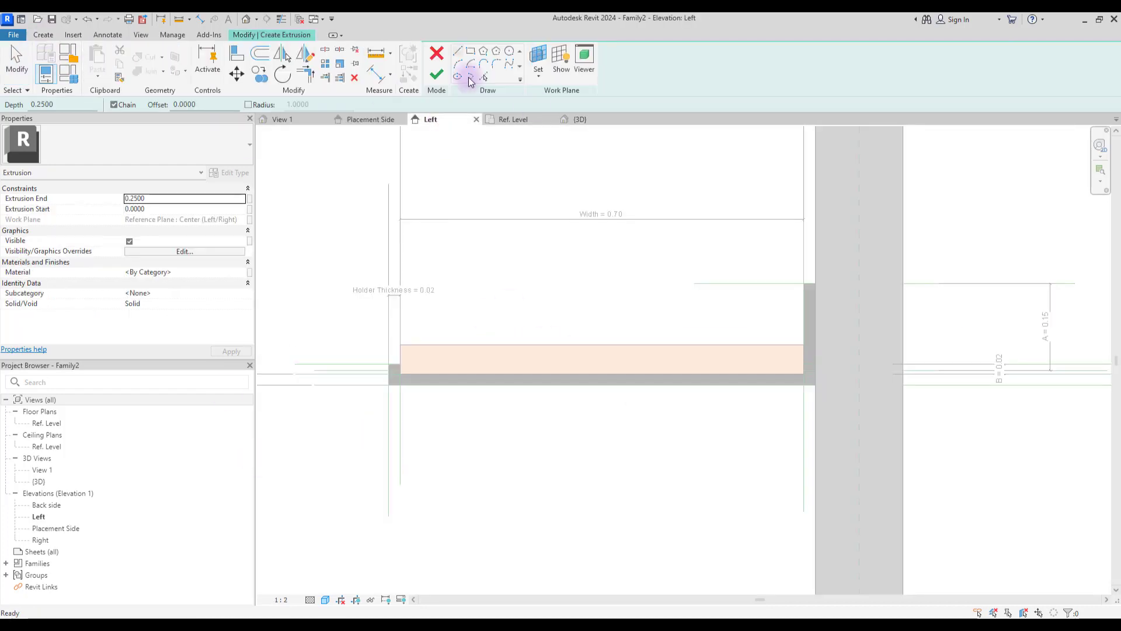
pyautogui.click(775, 429)
pyautogui.click(763, 428)
pyautogui.click(763, 516)
pyautogui.click(444, 516)
pyautogui.click(443, 449)
pyautogui.click(417, 450)
pyautogui.click(417, 553)
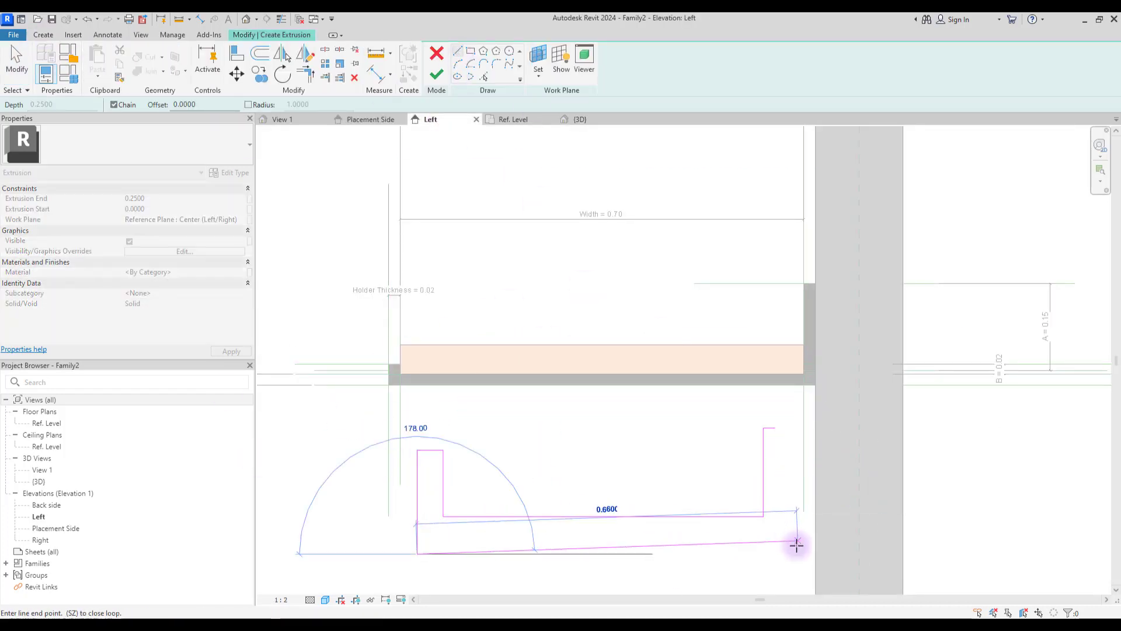
pyautogui.click(792, 554)
pyautogui.click(791, 428)
pyautogui.press('Escape')
pyautogui.press('Escape')
pyautogui.click(771, 444)
pyautogui.moveTo(573, 406); pyautogui.dragTo(575, 396, button='middle')
# Align the wall-side leg's sketch lines with the wall face, the upper reference line and the shelf's wall-side vertical reference line
pyautogui.press('a')
pyautogui.press('l')
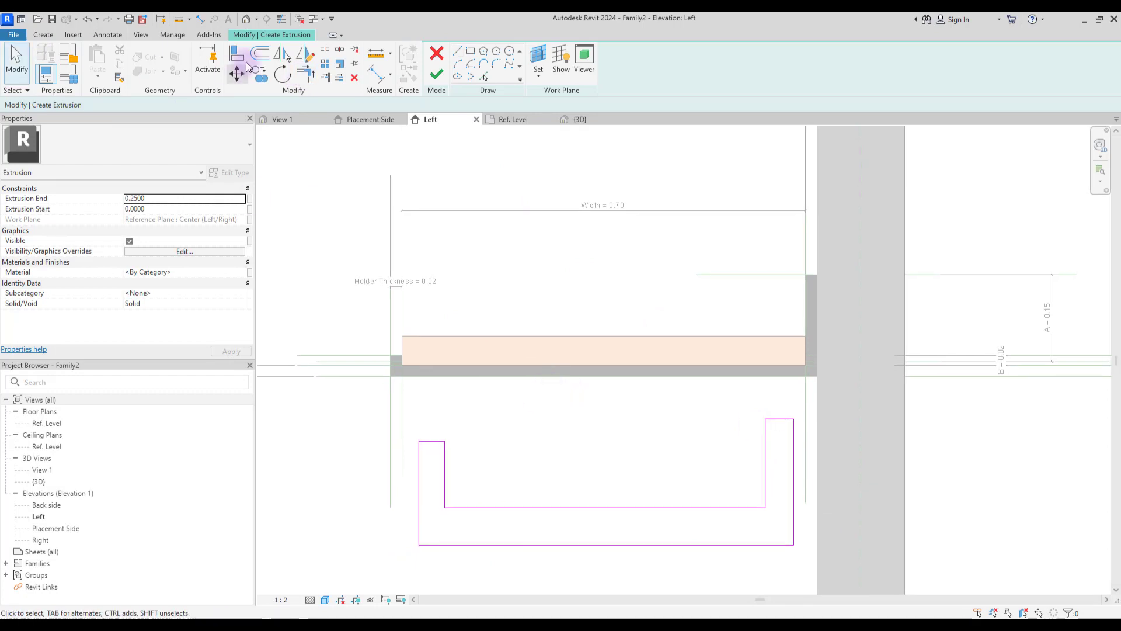
pyautogui.click(821, 191)
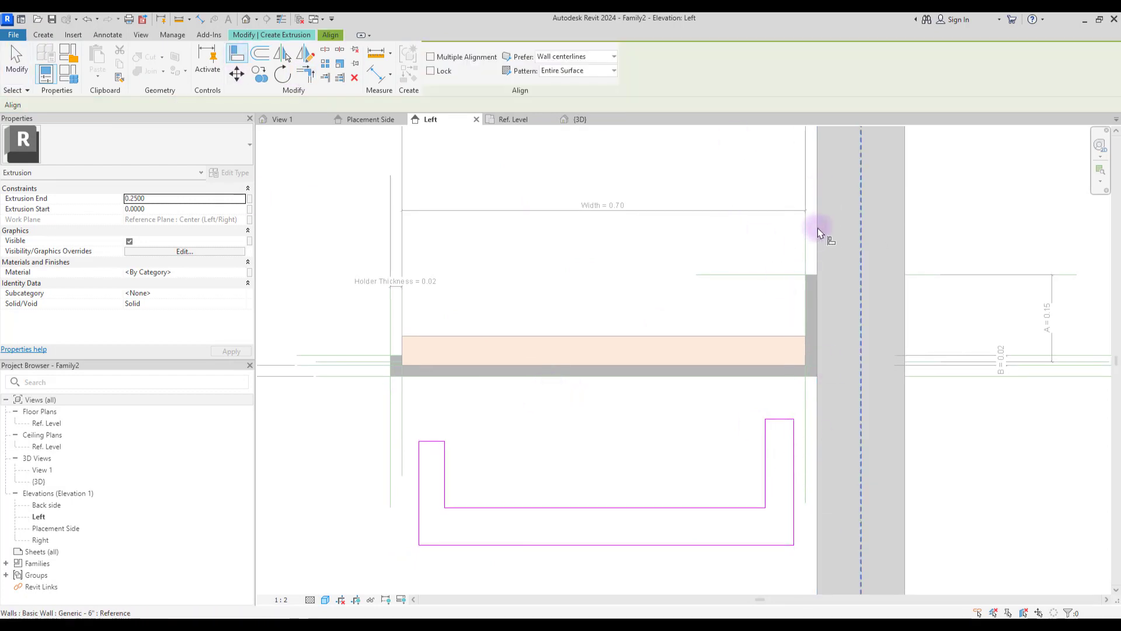
pyautogui.click(793, 432)
pyautogui.click(753, 275)
pyautogui.click(785, 419)
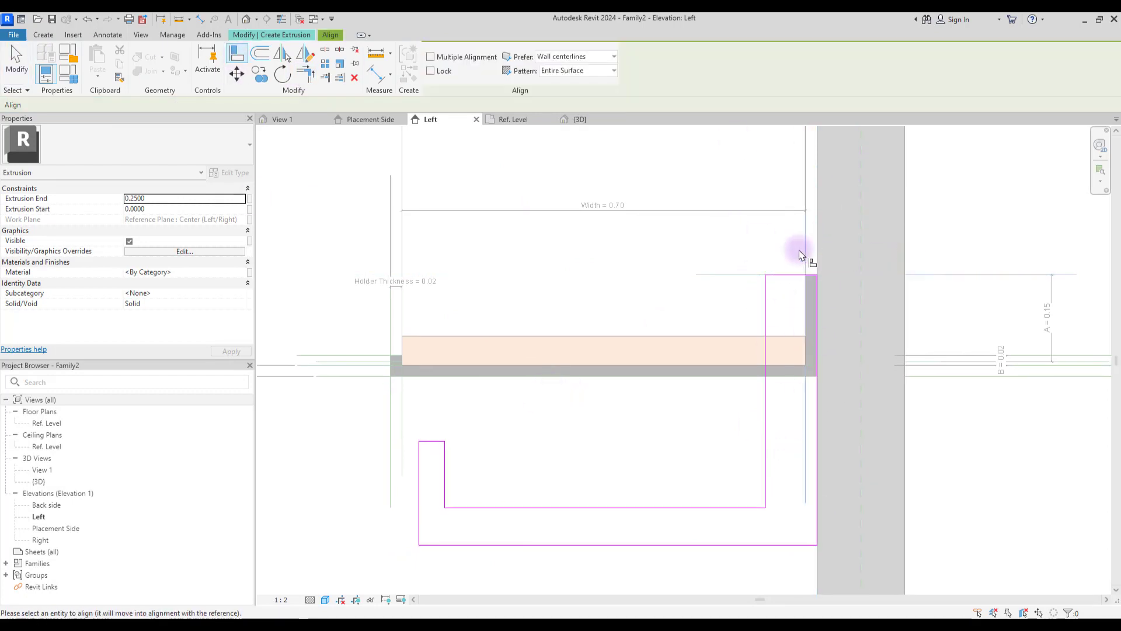
# Align the outer leg's top with the reference line above the shelf's underside and its outer side with the outermost vertical reference line
pyautogui.click(345, 356)
pyautogui.scroll(2, 362, 362)
pyautogui.click(435, 441)
pyautogui.click(375, 286)
pyautogui.click(413, 368)
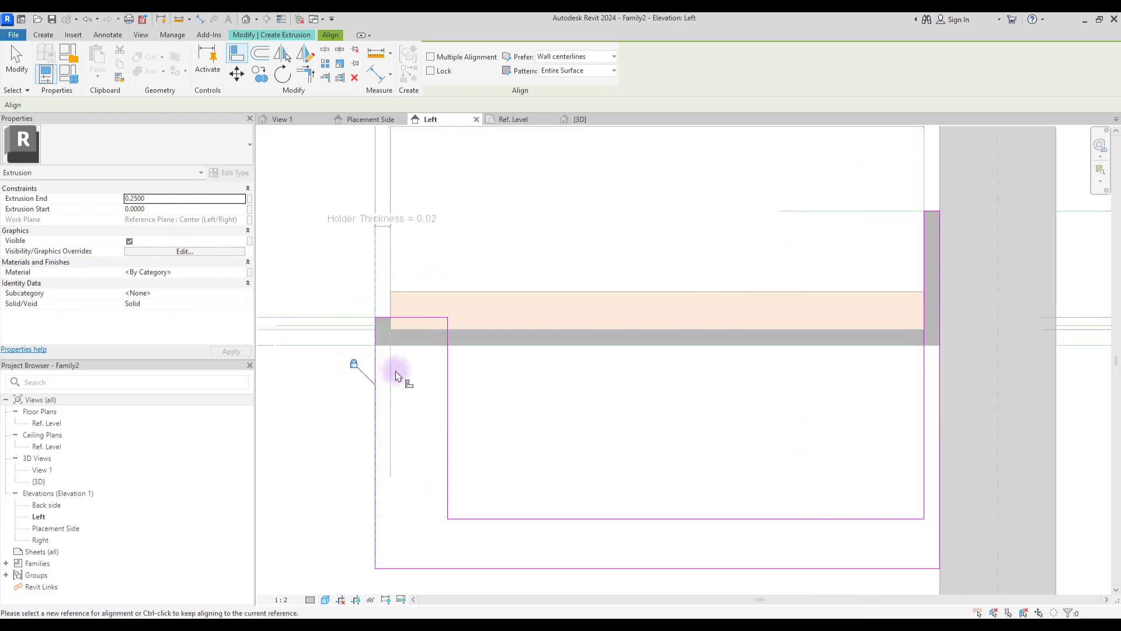
# Align the outer leg's inner side with the inner vertical reference line and the base's upper sketch line with the shelf's underside reference
pyautogui.click(391, 374)
pyautogui.click(448, 362)
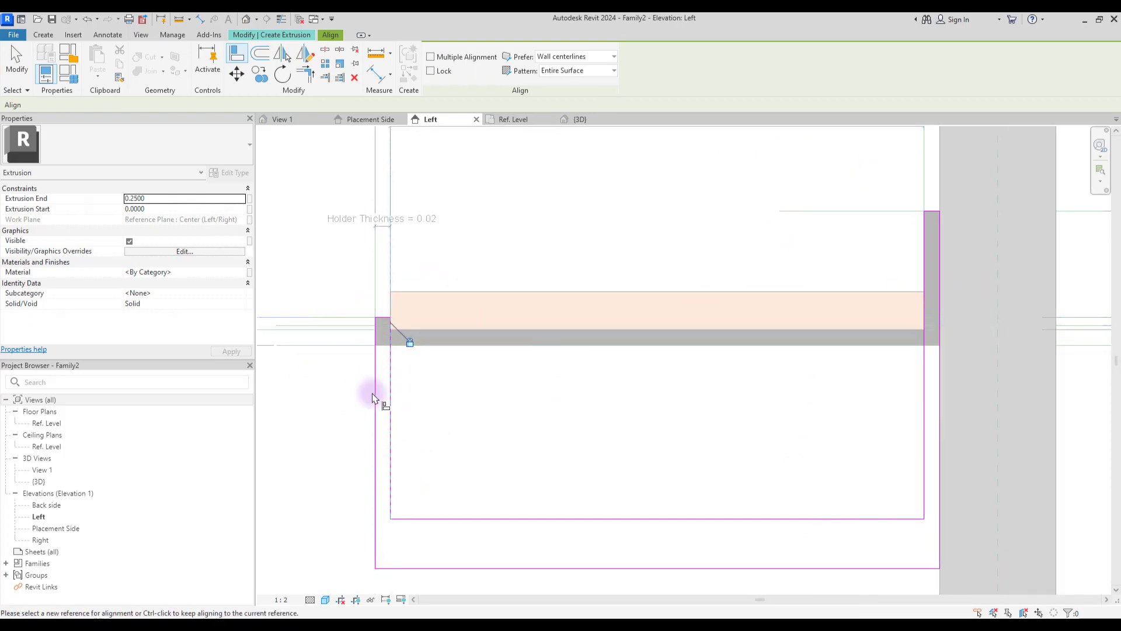
pyautogui.scroll(-1, 482, 349)
pyautogui.click(482, 349)
pyautogui.scroll(2, 483, 349)
pyautogui.click(513, 553)
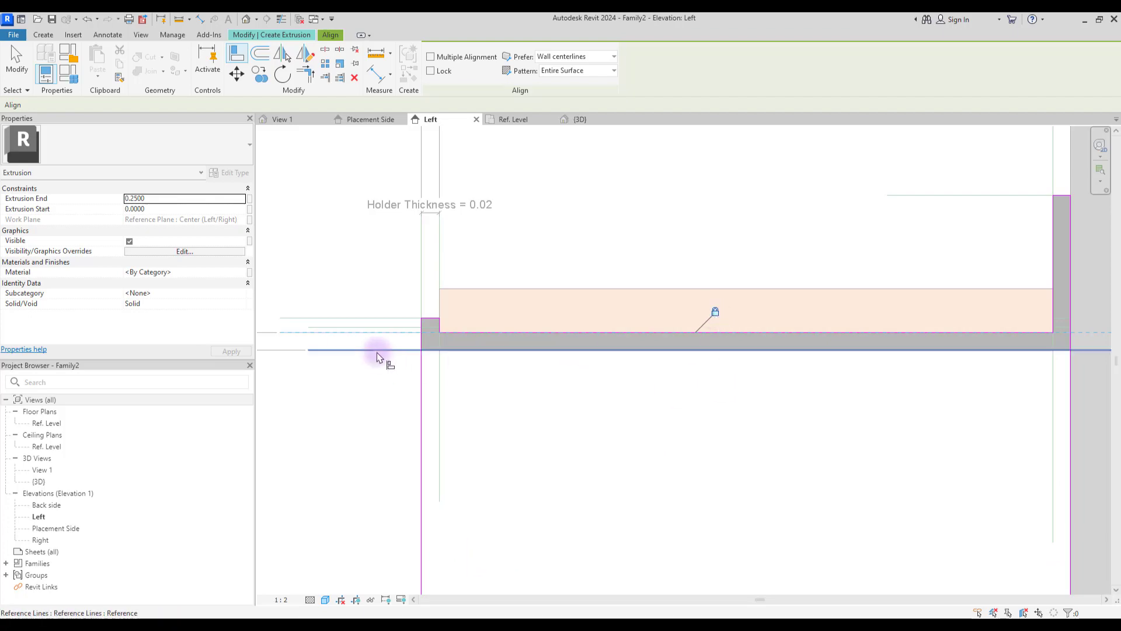
# Align the base's lower sketch line with the lowest horizontal reference line and finish the holder extrusion sketch
pyautogui.click(376, 356)
pyautogui.scroll(-2, 376, 355)
pyautogui.click(718, 388)
pyautogui.press('Escape')
pyautogui.press('Escape')
pyautogui.click(436, 74)
# In the Placement Side elevation, stretch the second holder's two side faces onto the right-hand pair of Holder Width reference lines
pyautogui.hotkey('ctrl', 'Tab')
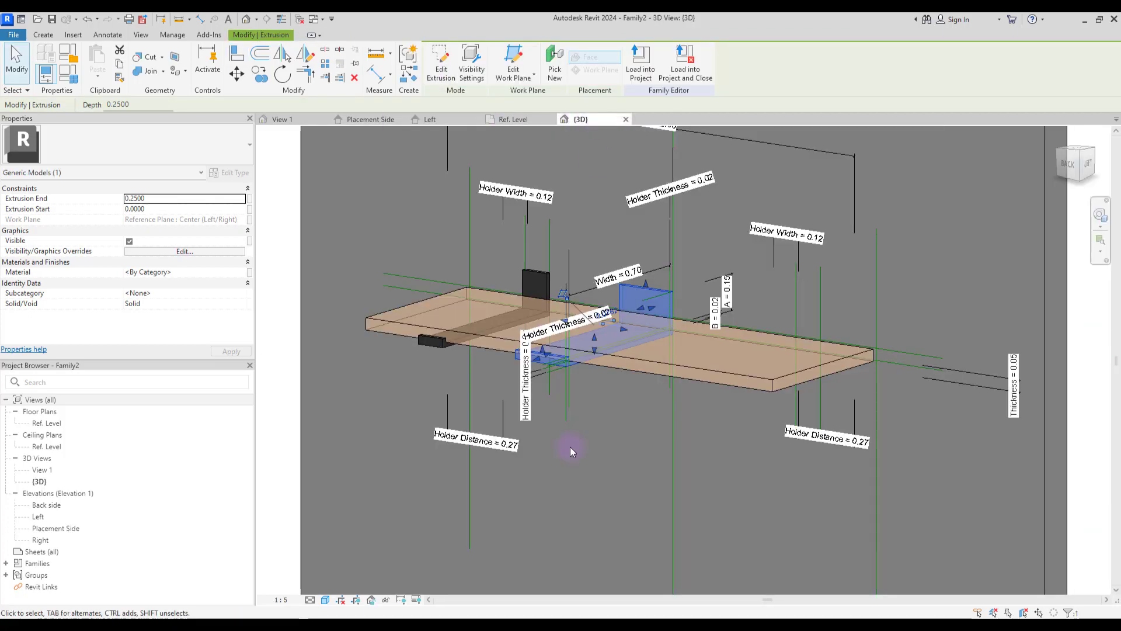
pyautogui.hotkey('ctrl', 'Tab')
pyautogui.click(243, 273)
pyautogui.click(859, 508)
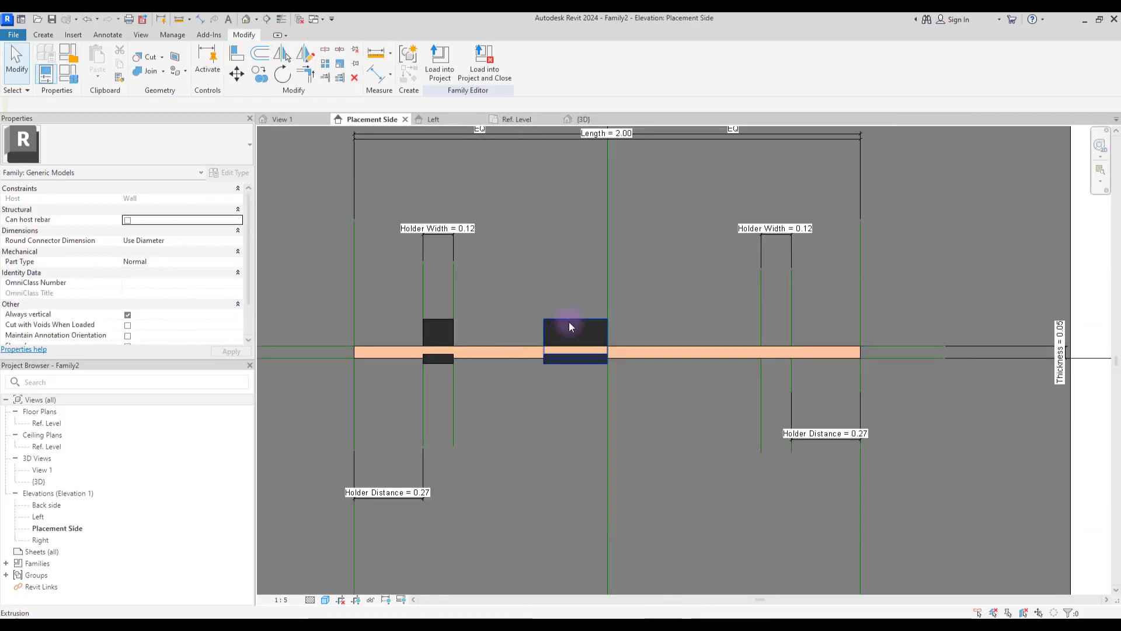
pyautogui.click(570, 325)
pyautogui.moveTo(612, 340); pyautogui.dragTo(791, 341)
pyautogui.moveTo(548, 341); pyautogui.dragTo(762, 336)
pyautogui.click(664, 251)
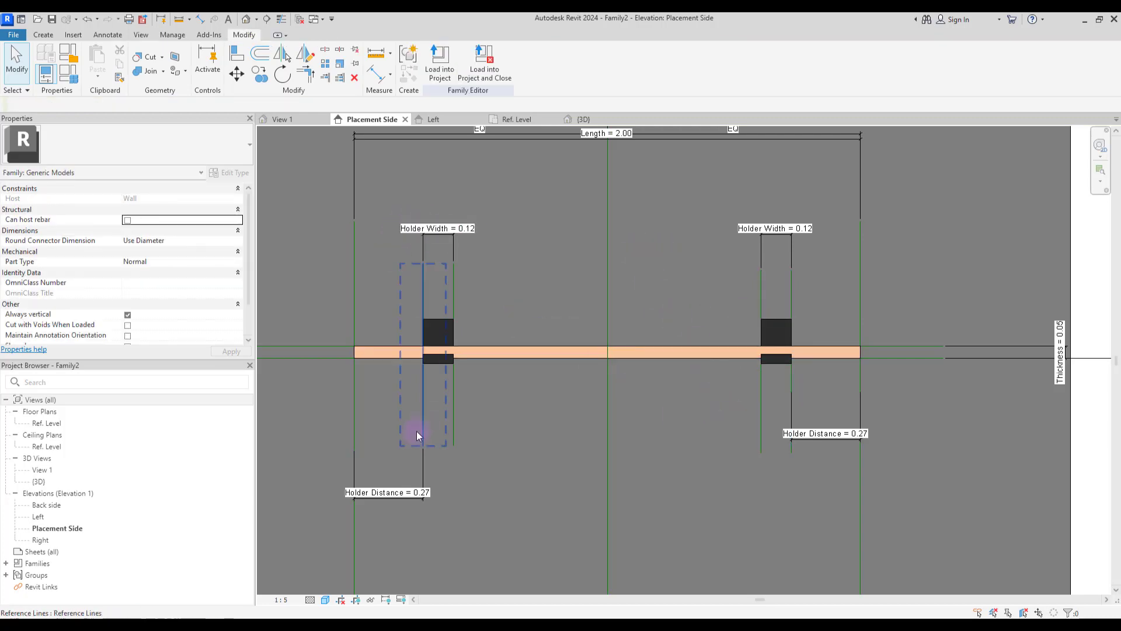
# Set the Holder Width family parameter to 0.1 and apply it to the model
pyautogui.click(69, 79)
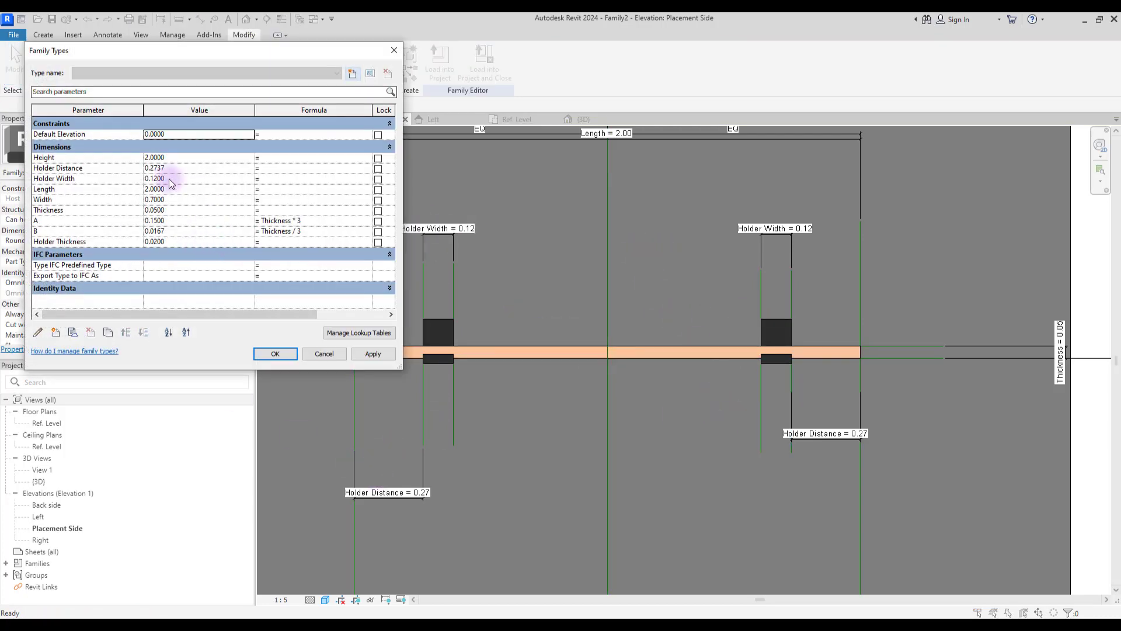
pyautogui.doubleClick(156, 220)
pyautogui.write('0.1')
pyautogui.click(380, 353)
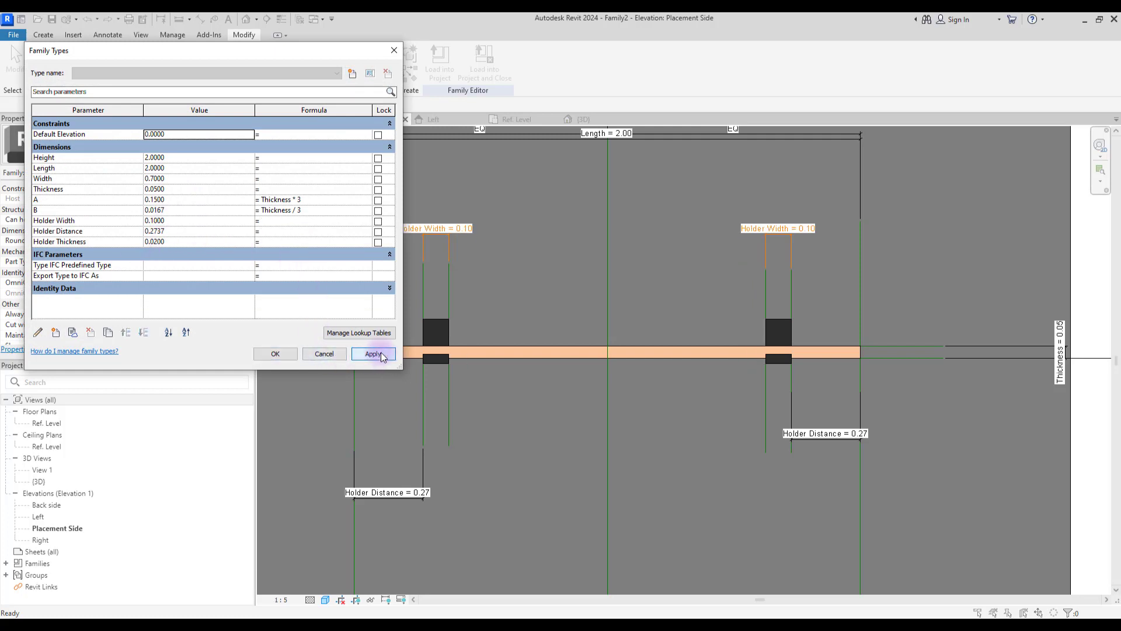
# Set the Holder Distance family parameter to 0.1, accept the family type changes and switch views to inspect the model
pyautogui.click(176, 241)
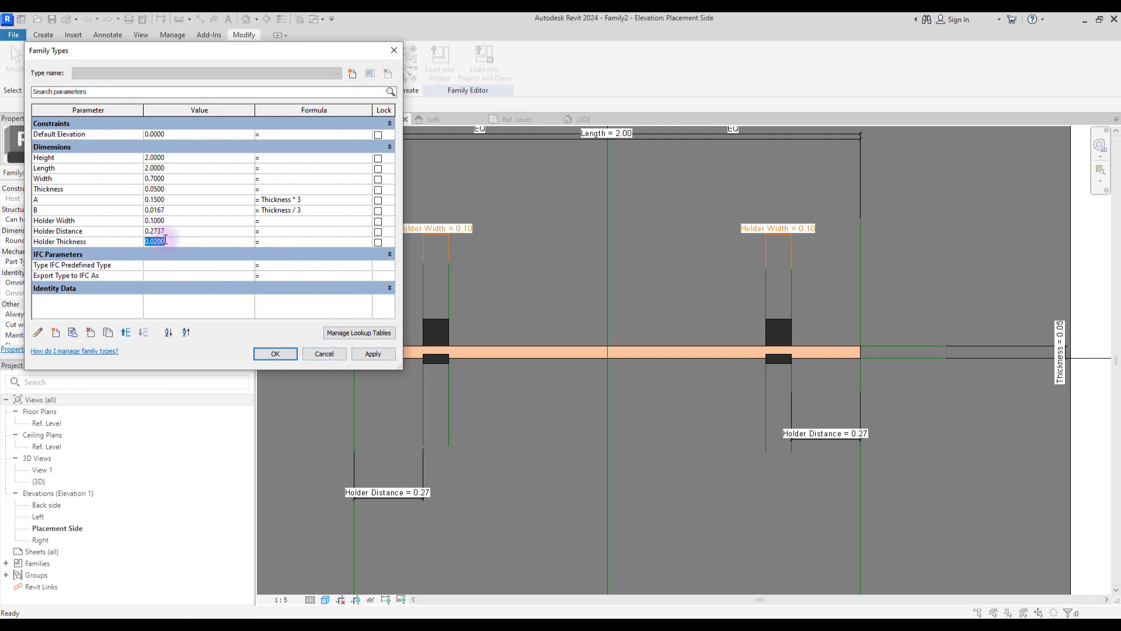
pyautogui.click(181, 231)
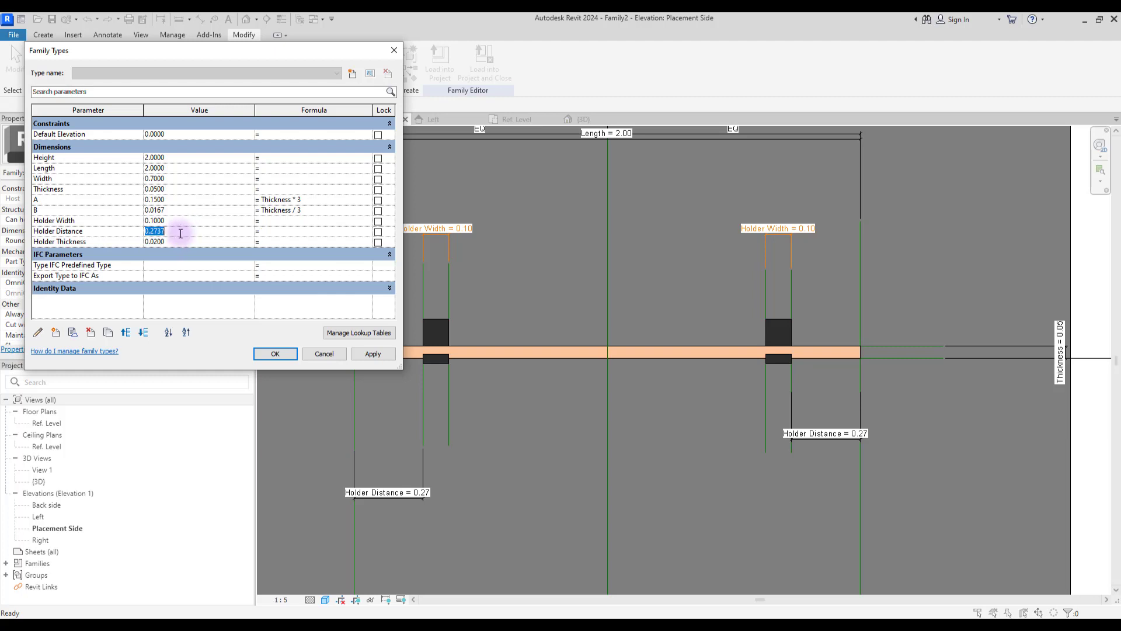
pyautogui.write('0.1')
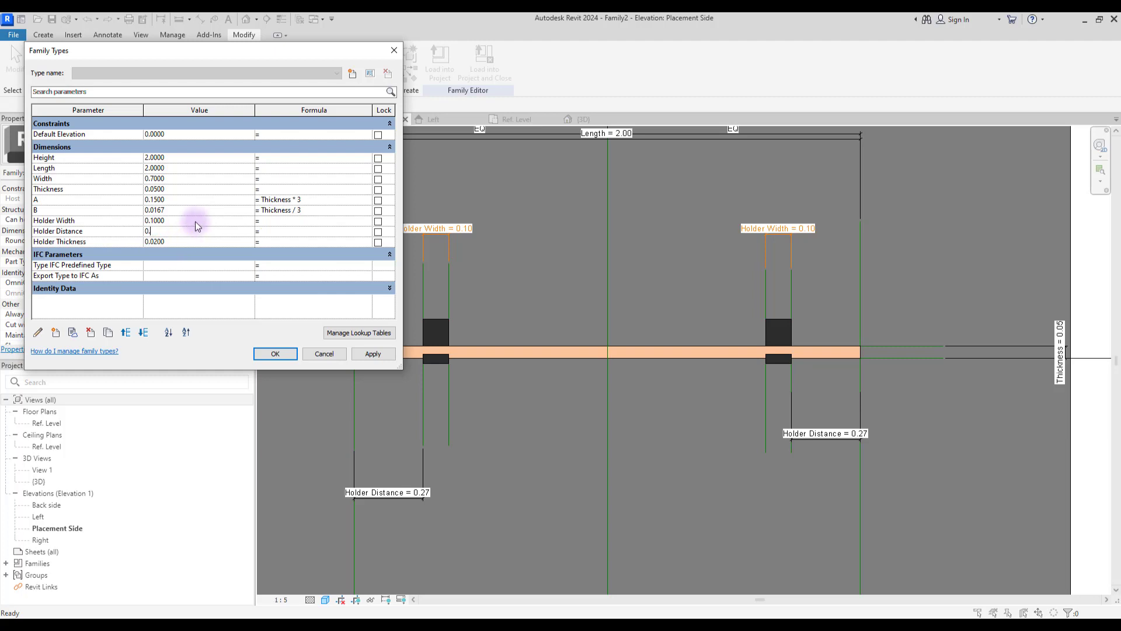
pyautogui.click(373, 355)
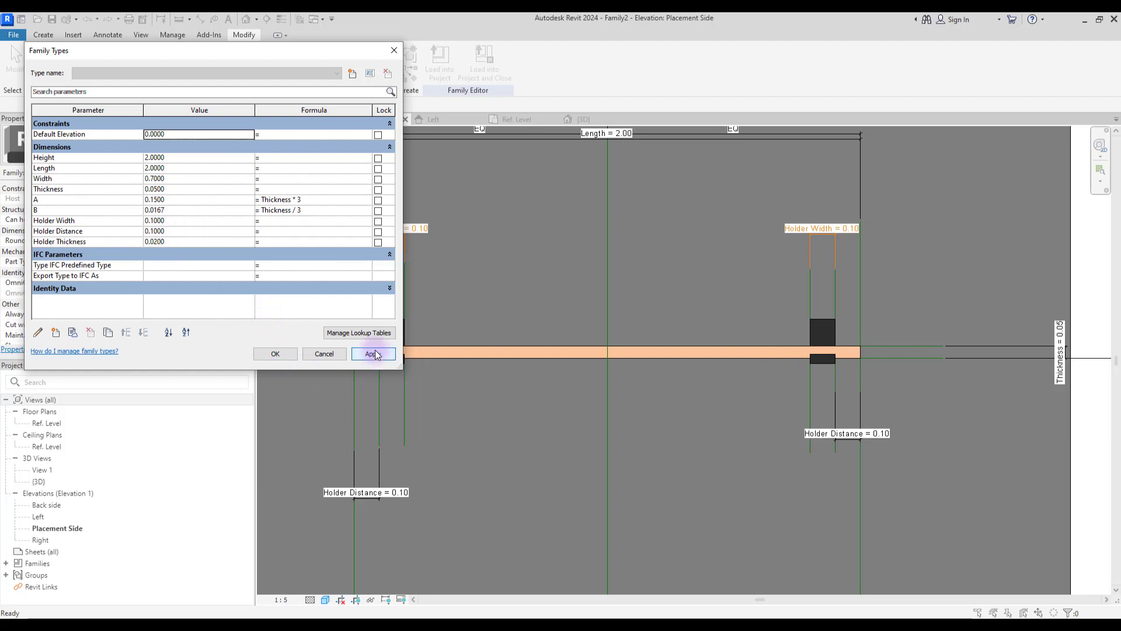
pyautogui.click(283, 353)
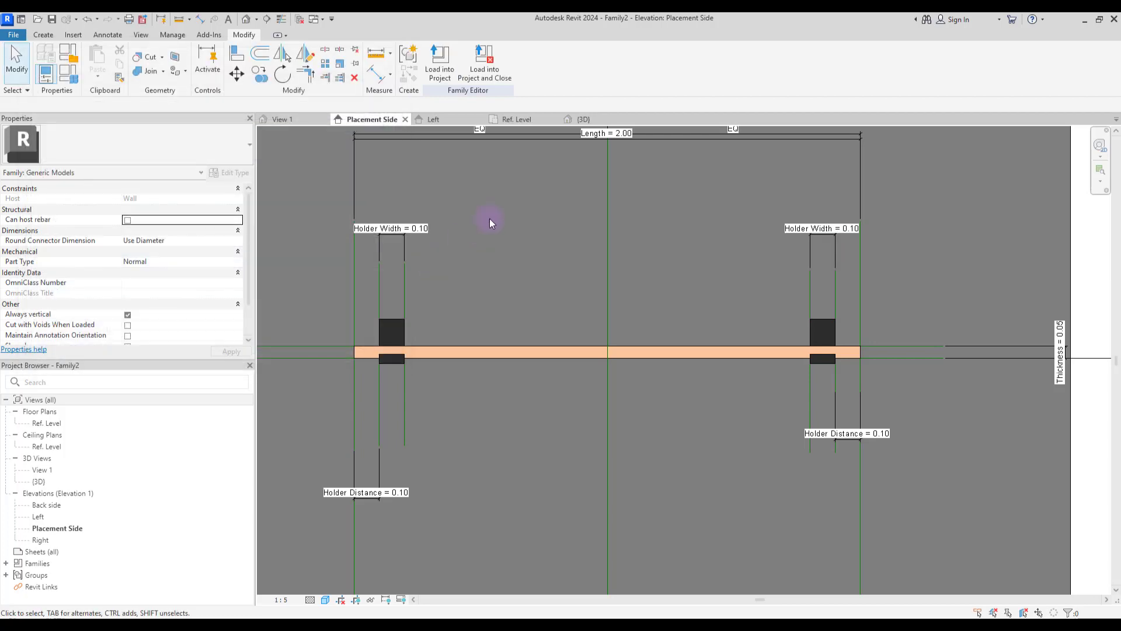
pyautogui.hotkey('ctrl', 'Tab')
pyautogui.scroll(-2, 637, 461)
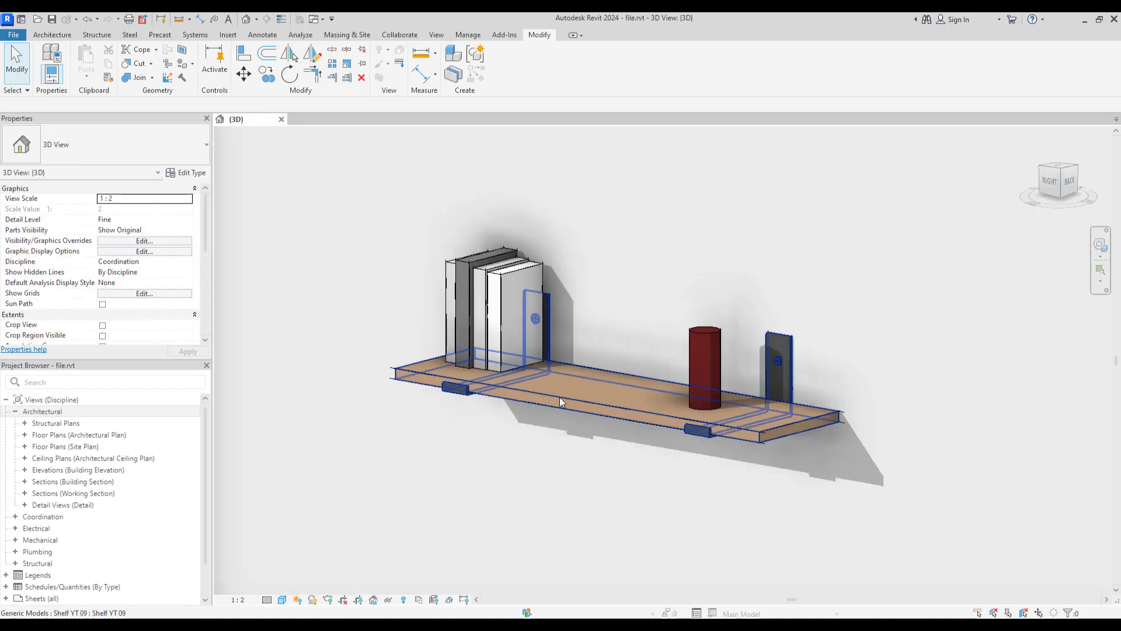
# In the file.rvt project, set the Height type parameter of the placed Shelf YT 09 to 2.5
pyautogui.click(584, 397)
pyautogui.click(189, 175)
pyautogui.click(153, 223)
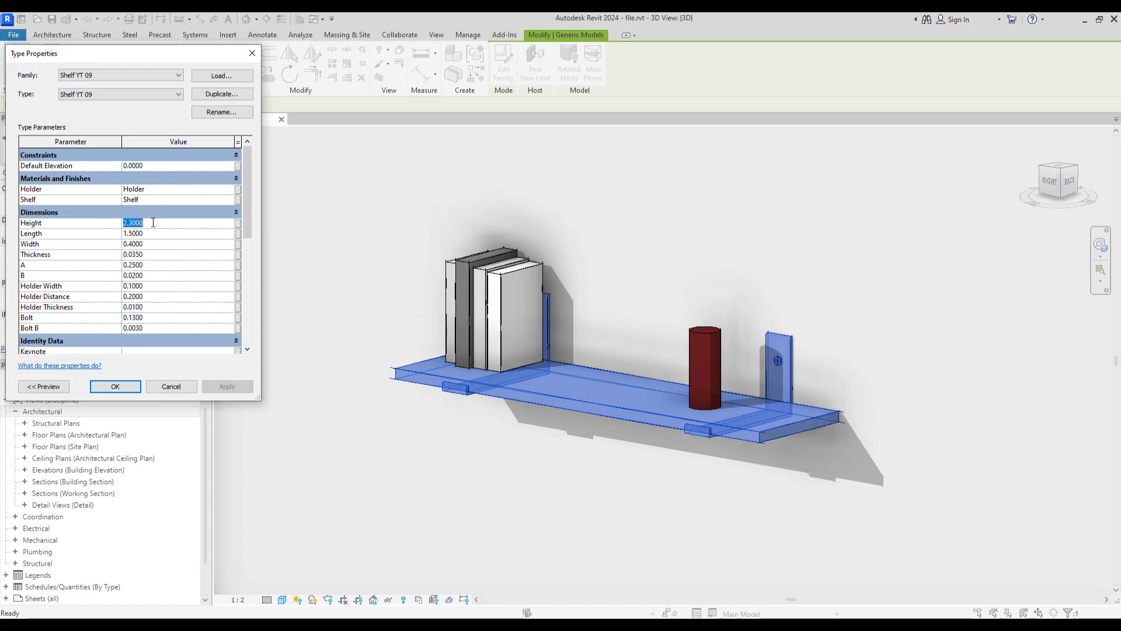
pyautogui.click(228, 387)
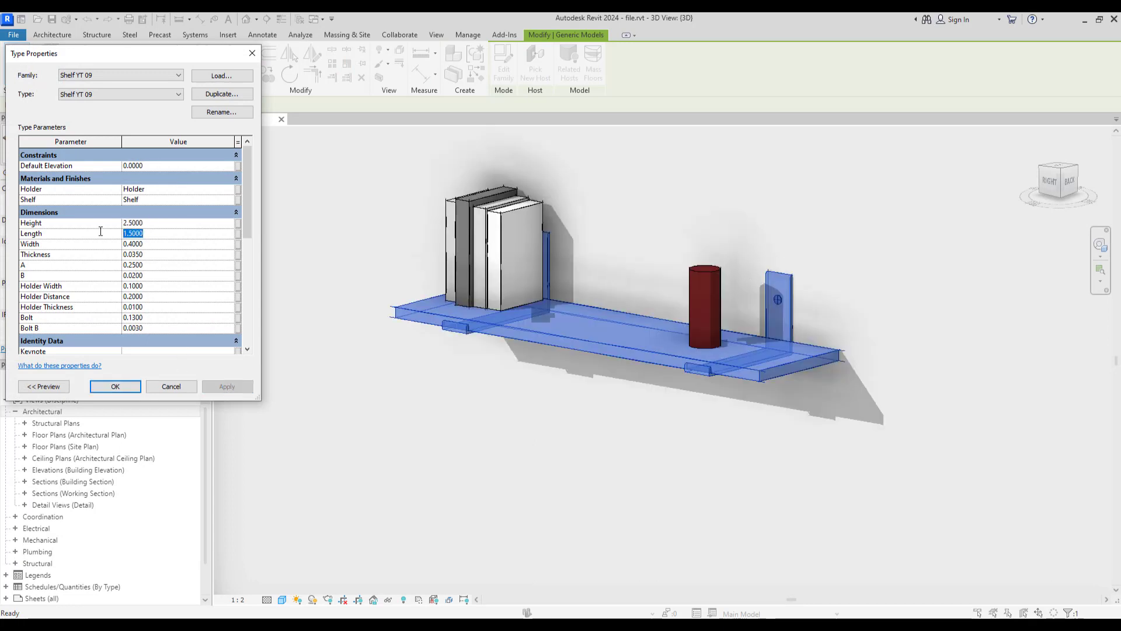
# Set the shelf type's Length to 1.7 and its Width to 0.7, applying each value
pyautogui.write('1.7')
pyautogui.click(227, 386)
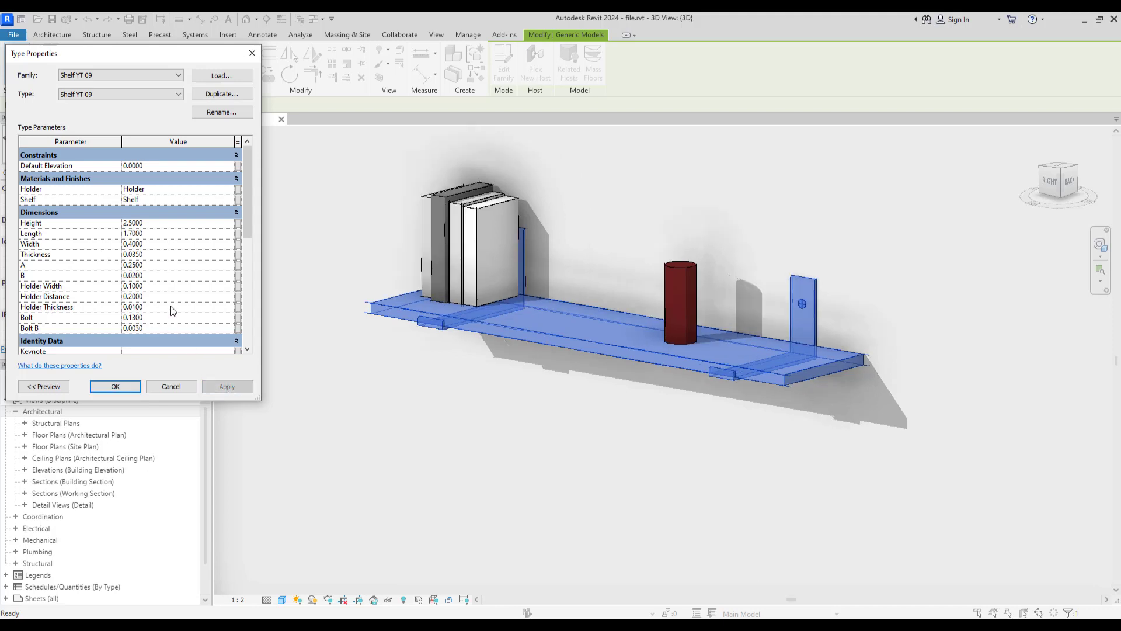
pyautogui.write('7')
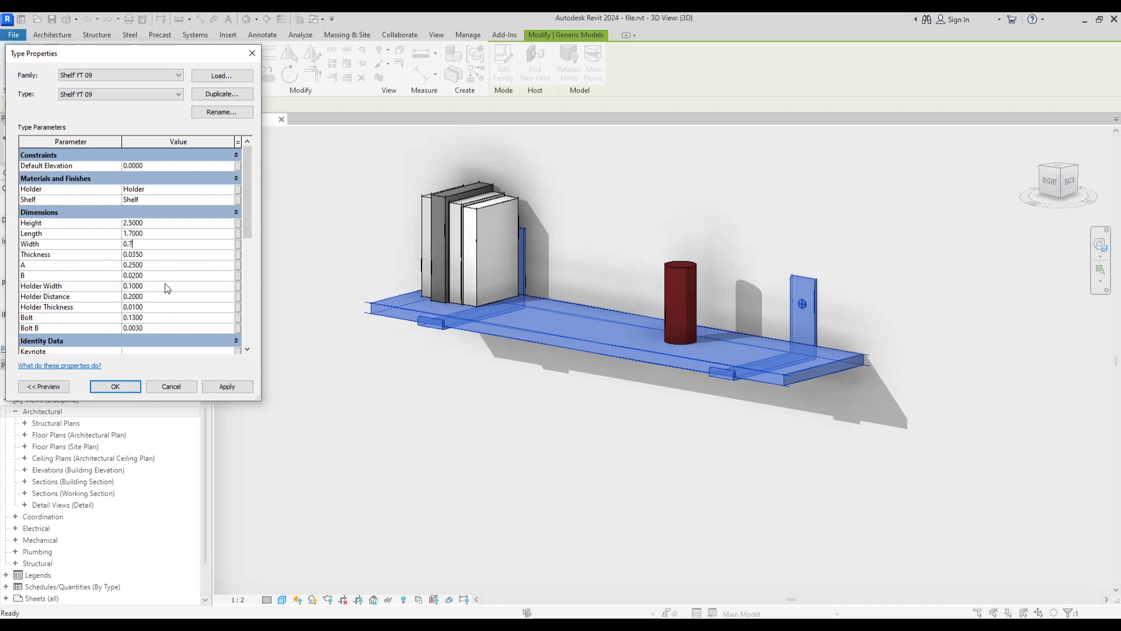
pyautogui.click(232, 389)
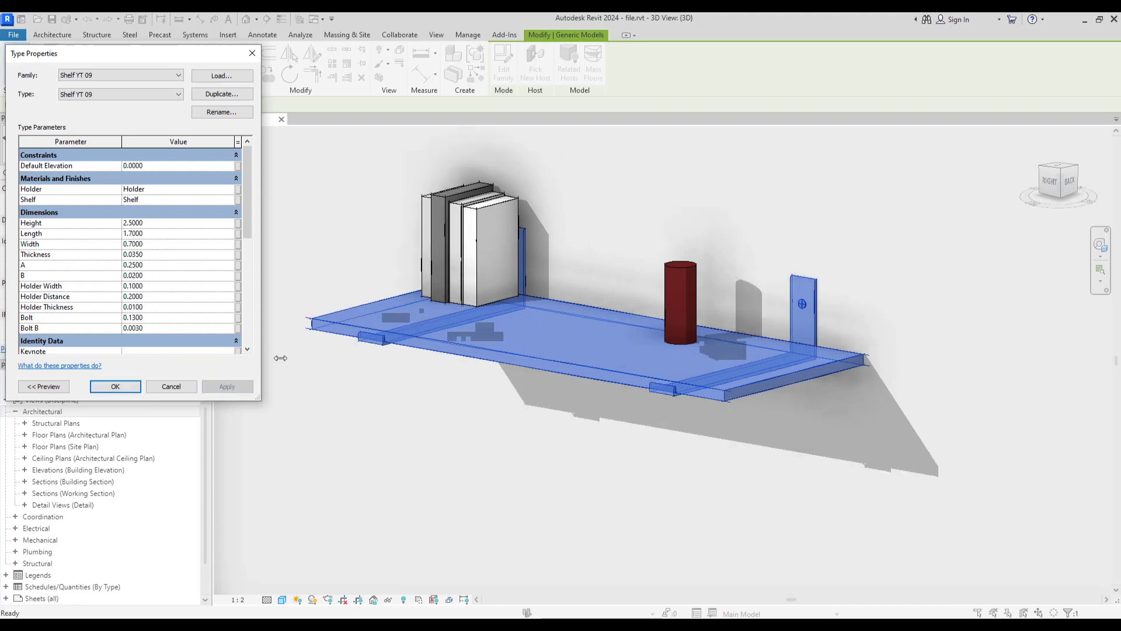
# Set the shelf type's Holder Distance to 0.5 and apply it
pyautogui.click(143, 255)
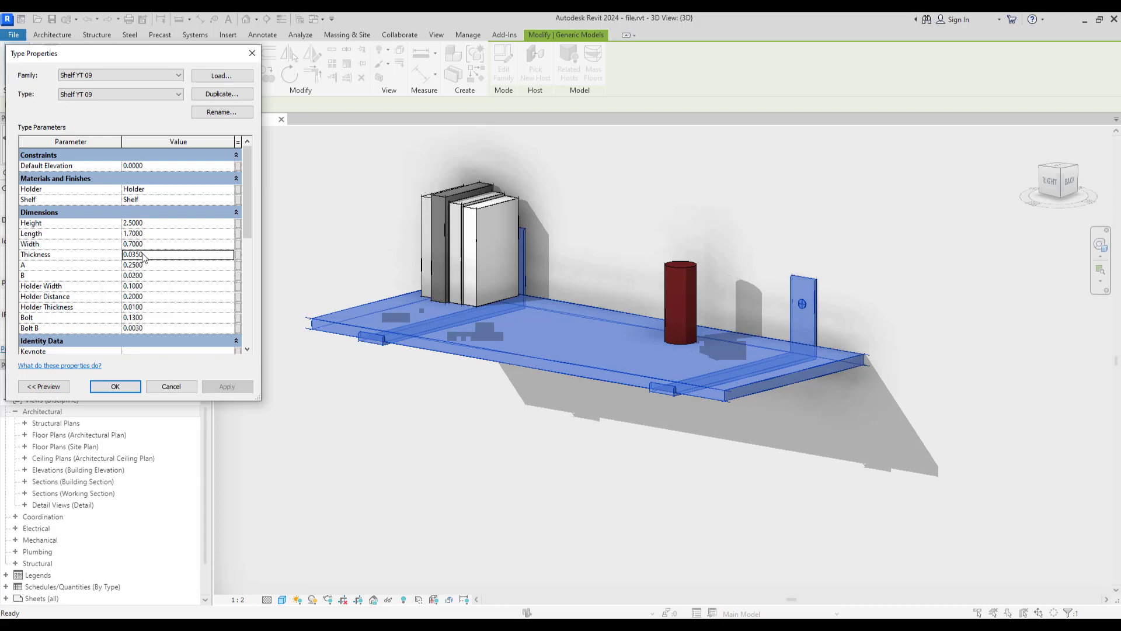
pyautogui.click(152, 296)
pyautogui.write('0.5')
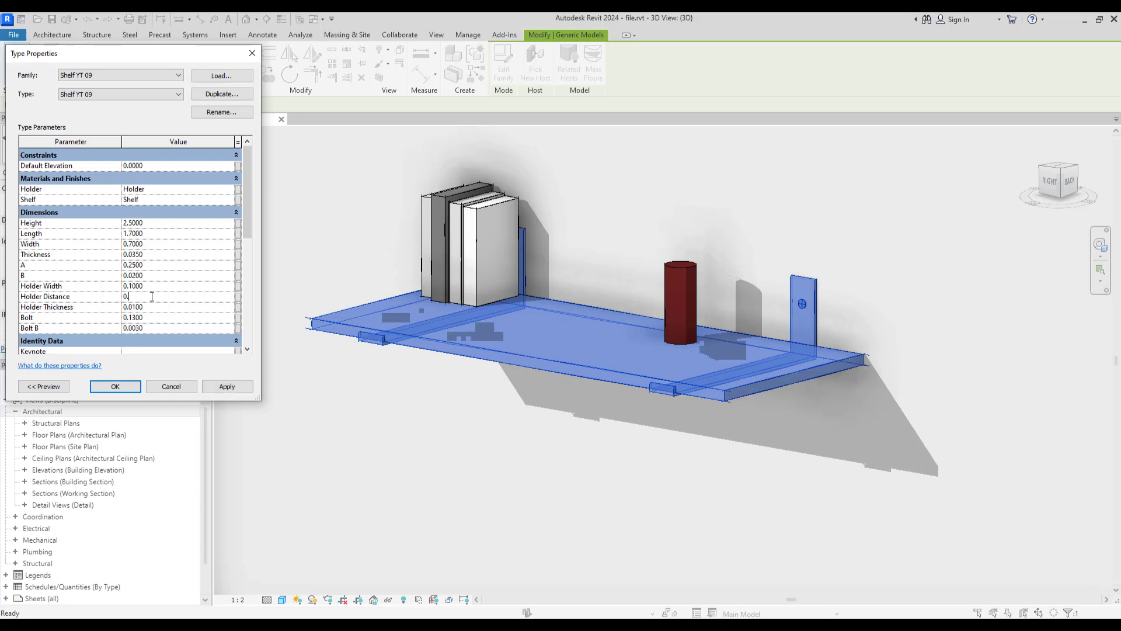
pyautogui.click(227, 385)
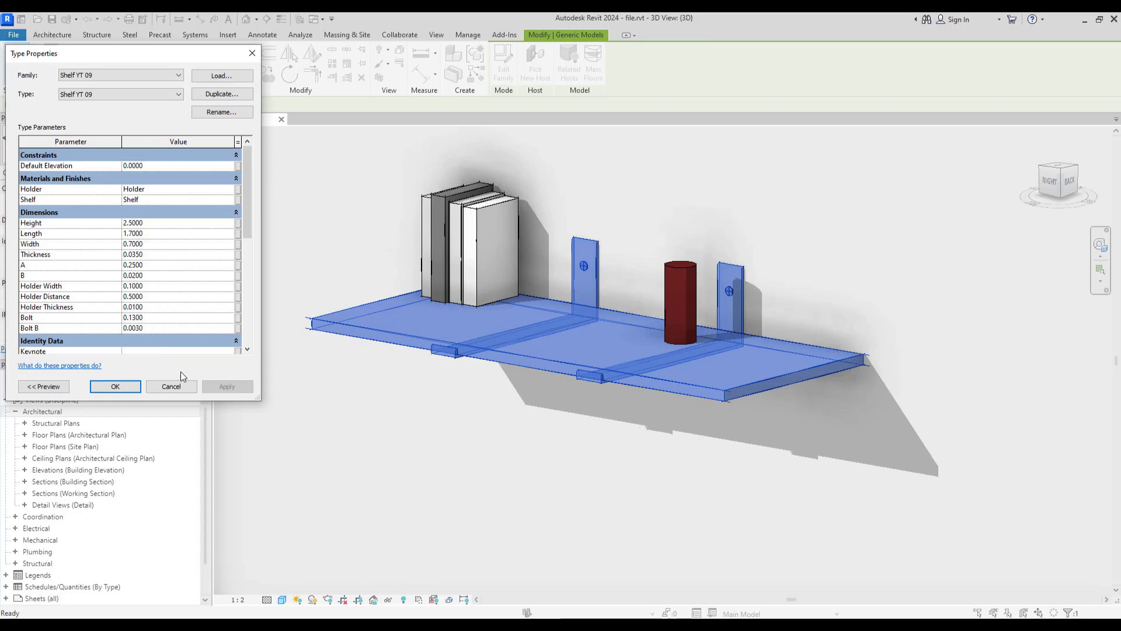